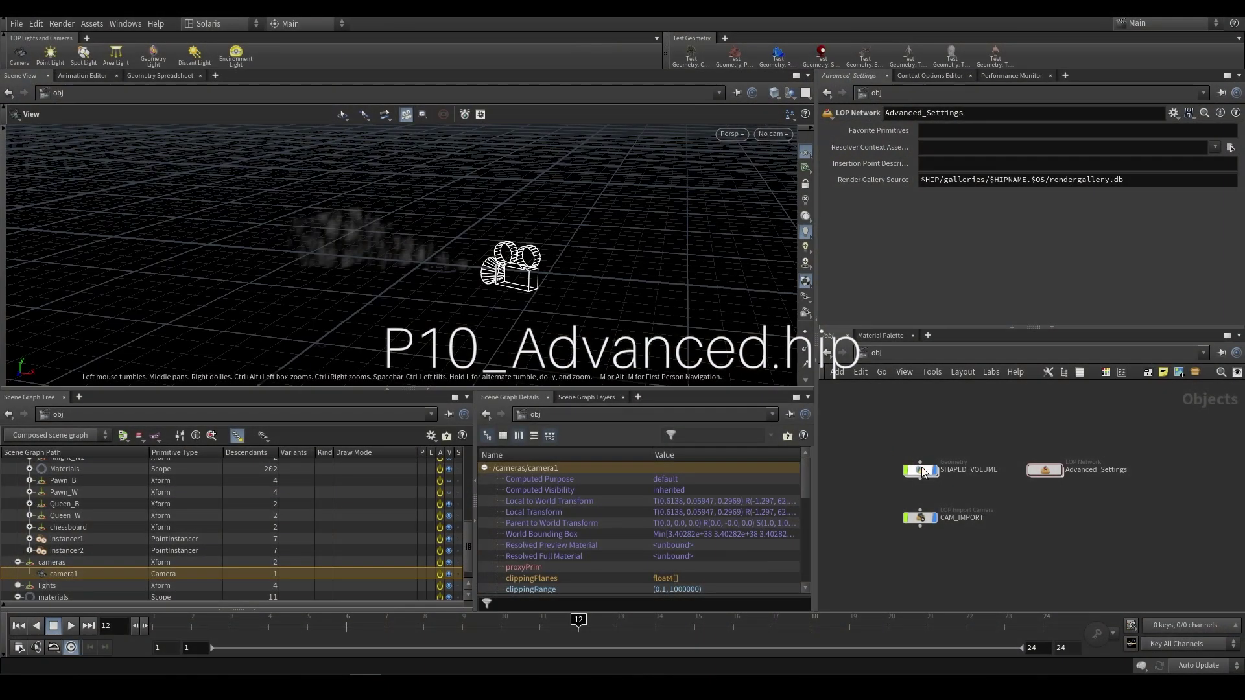
# Open the Advanced_Settings LOP network and select its camera1 node.
pyautogui.click(921, 468)
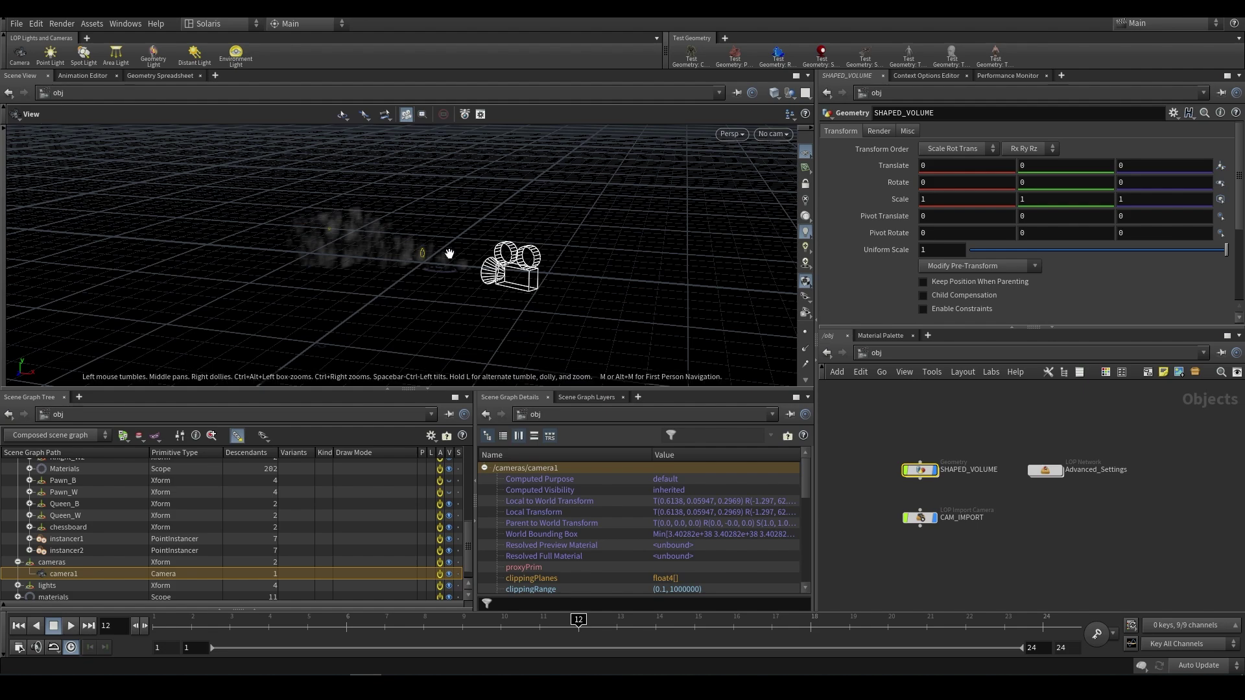
pyautogui.doubleClick(1052, 473)
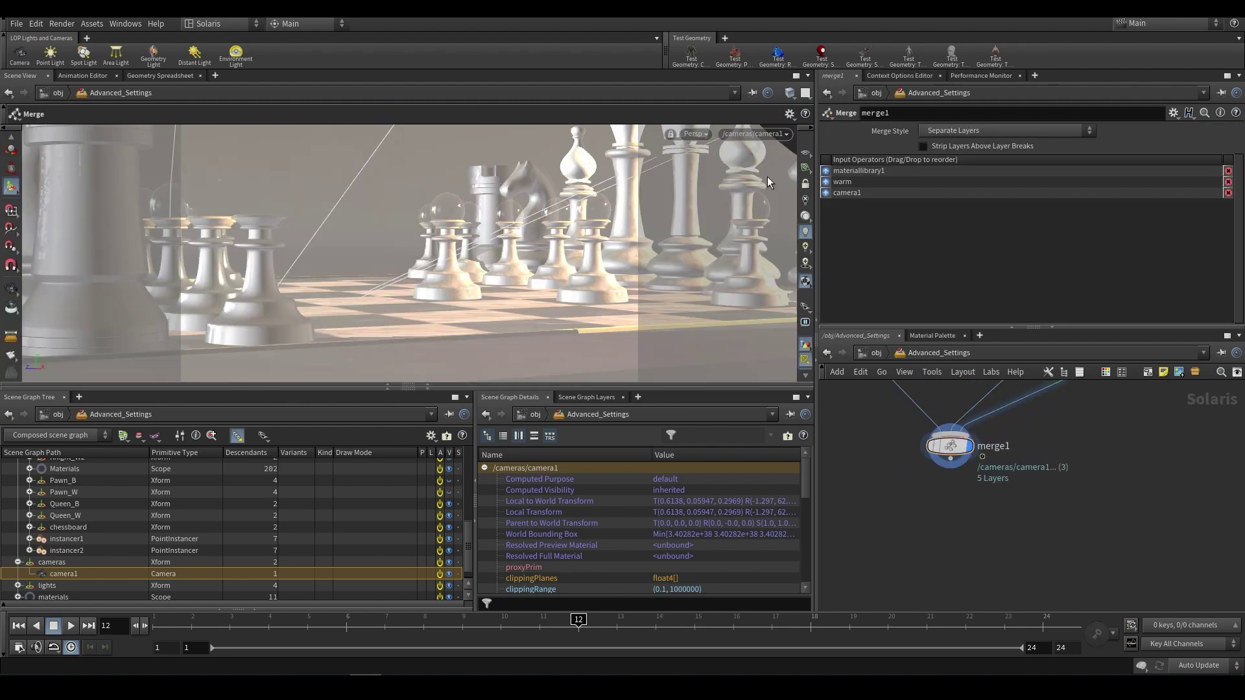
pyautogui.press('h')
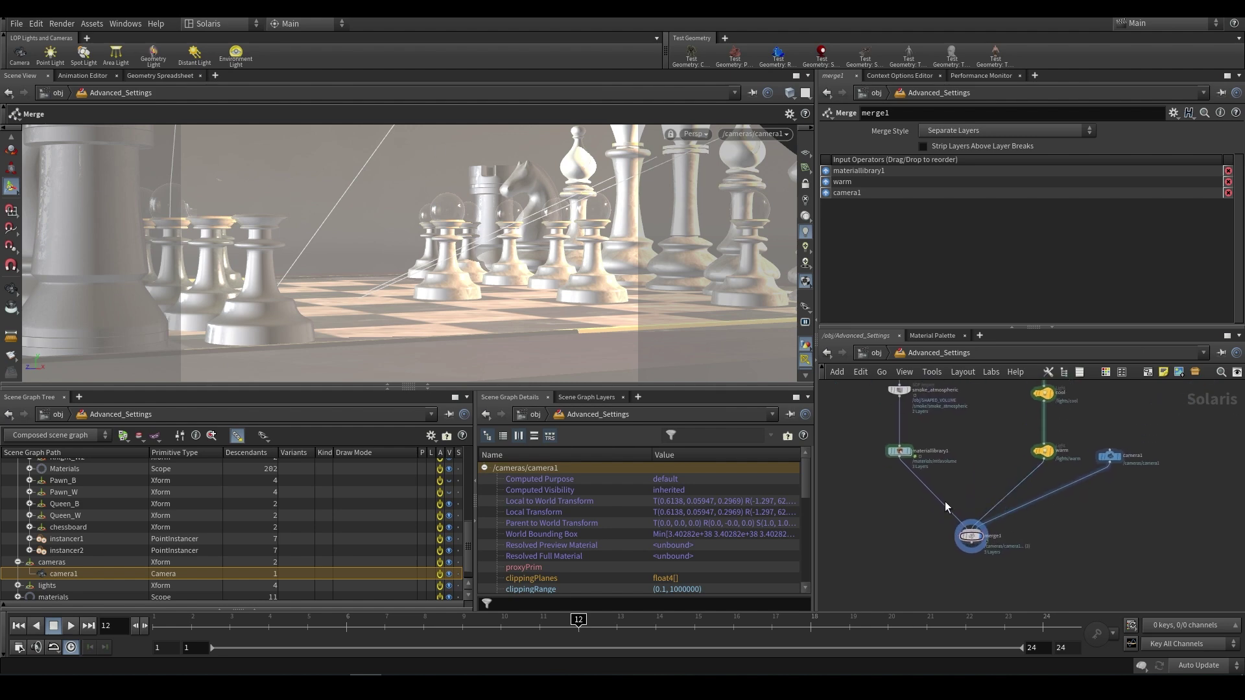
pyautogui.scroll(2, 1111, 457)
pyautogui.click(1108, 439)
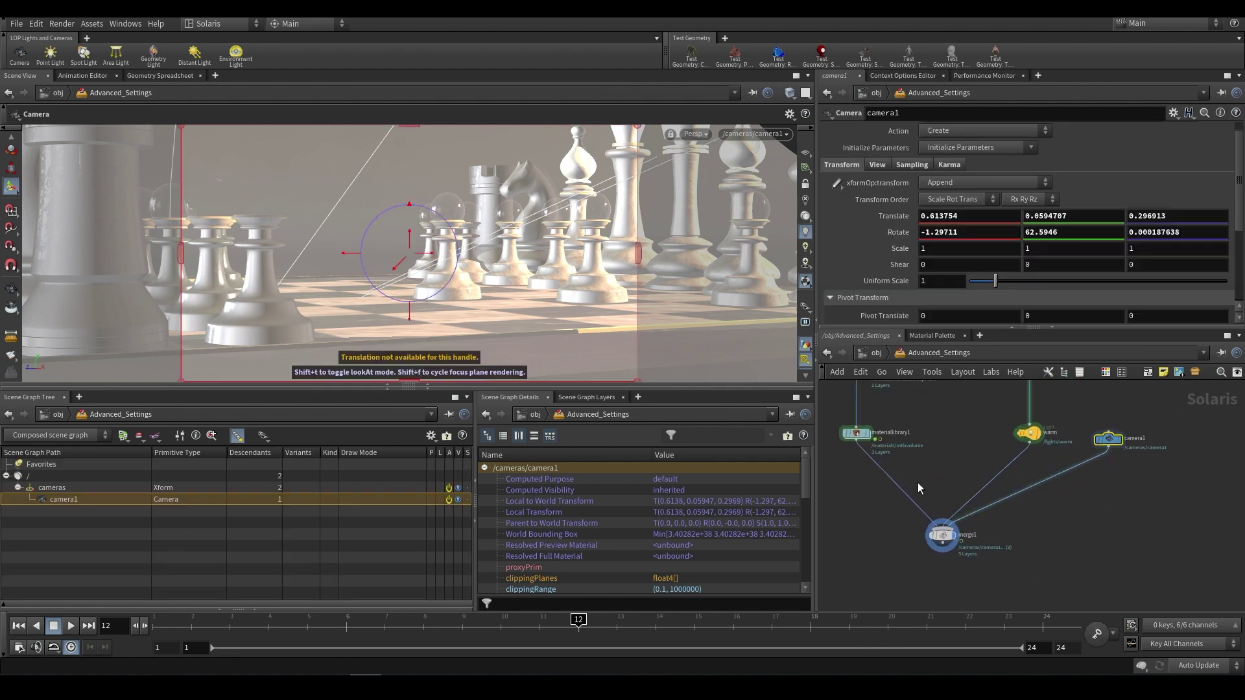
# Add a Karma node connected below merge1.
pyautogui.click(941, 535)
pyautogui.press('Tab')
pyautogui.write('karma')
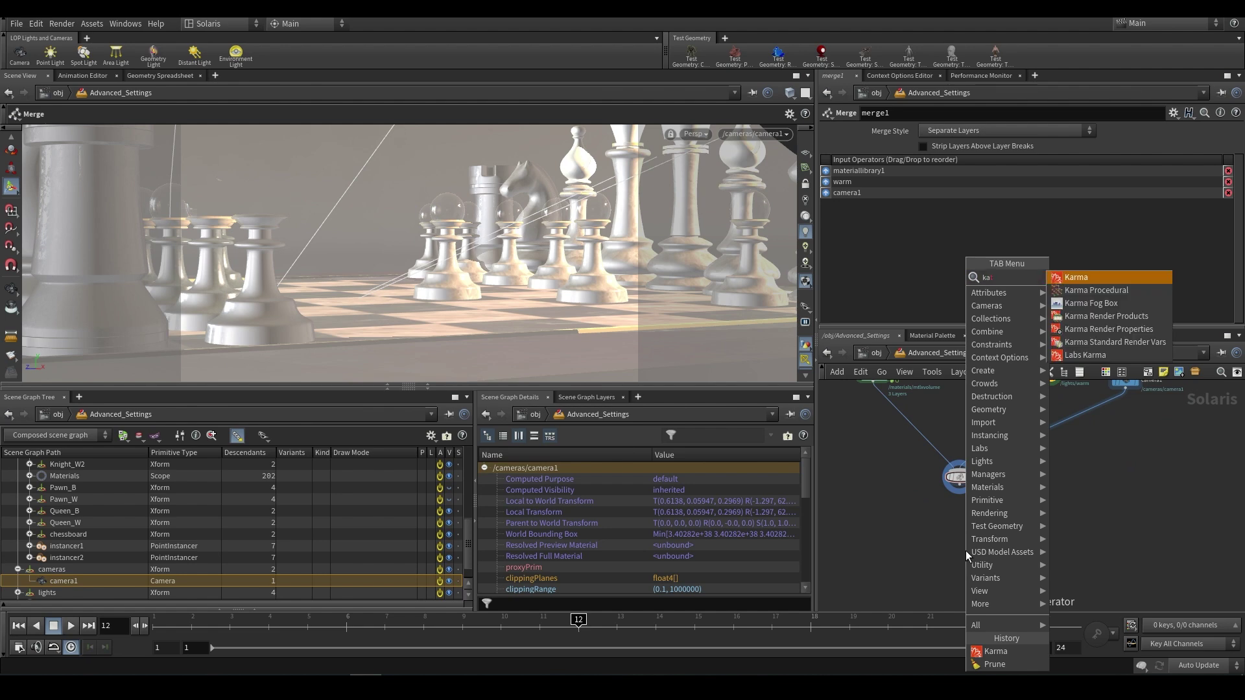
pyautogui.press('Return')
# Look through the Karma node's deep output and image output settings, ending at the Aspect Ratio options.
pyautogui.scroll(-2, 865, 275)
pyautogui.scroll(-1, 923, 270)
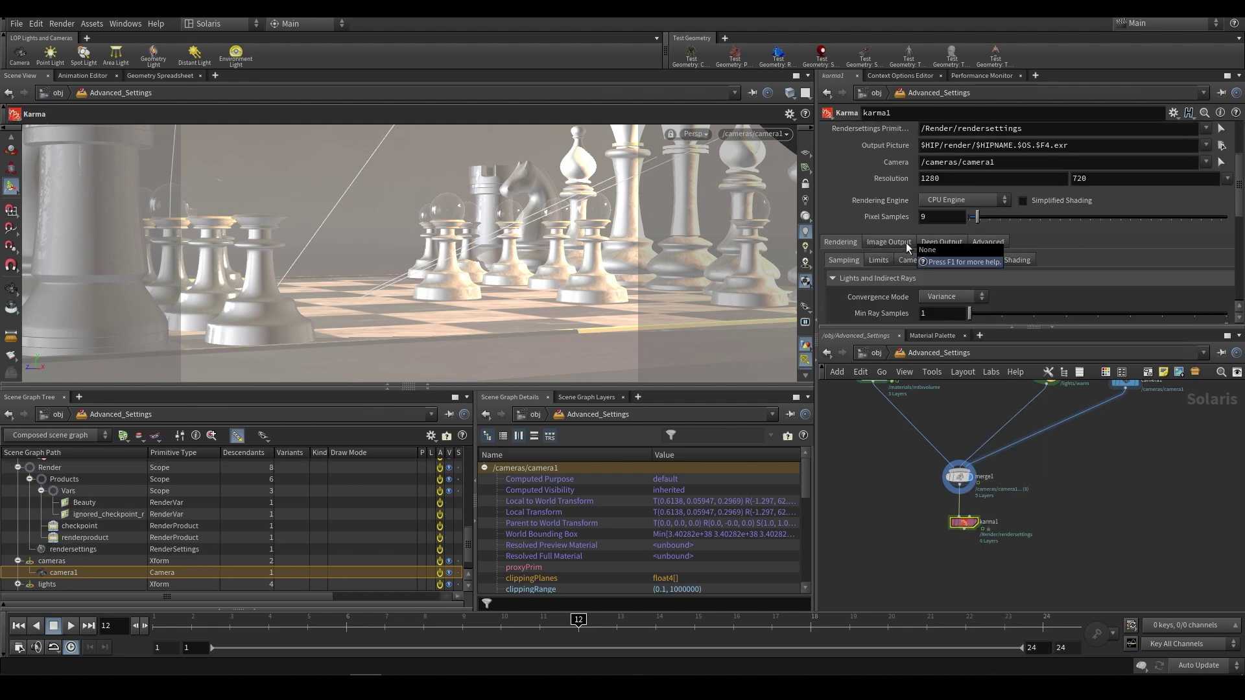
pyautogui.scroll(-2, 853, 246)
pyautogui.scroll(-2, 854, 246)
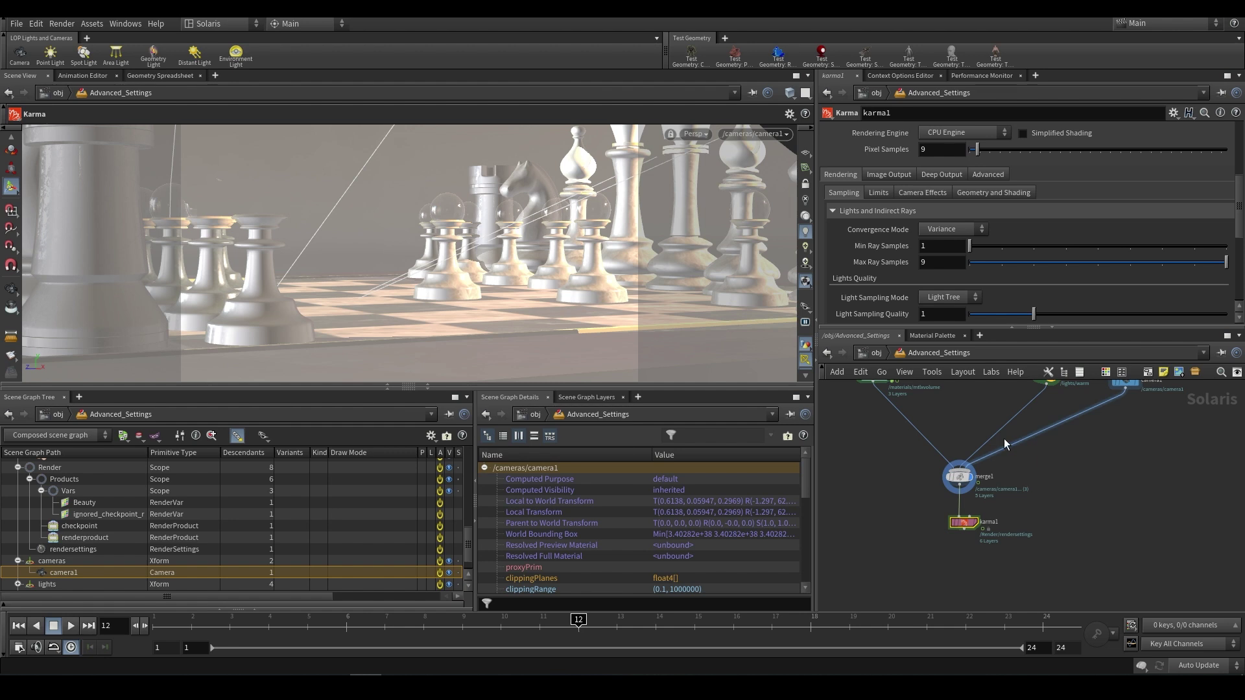
pyautogui.click(934, 175)
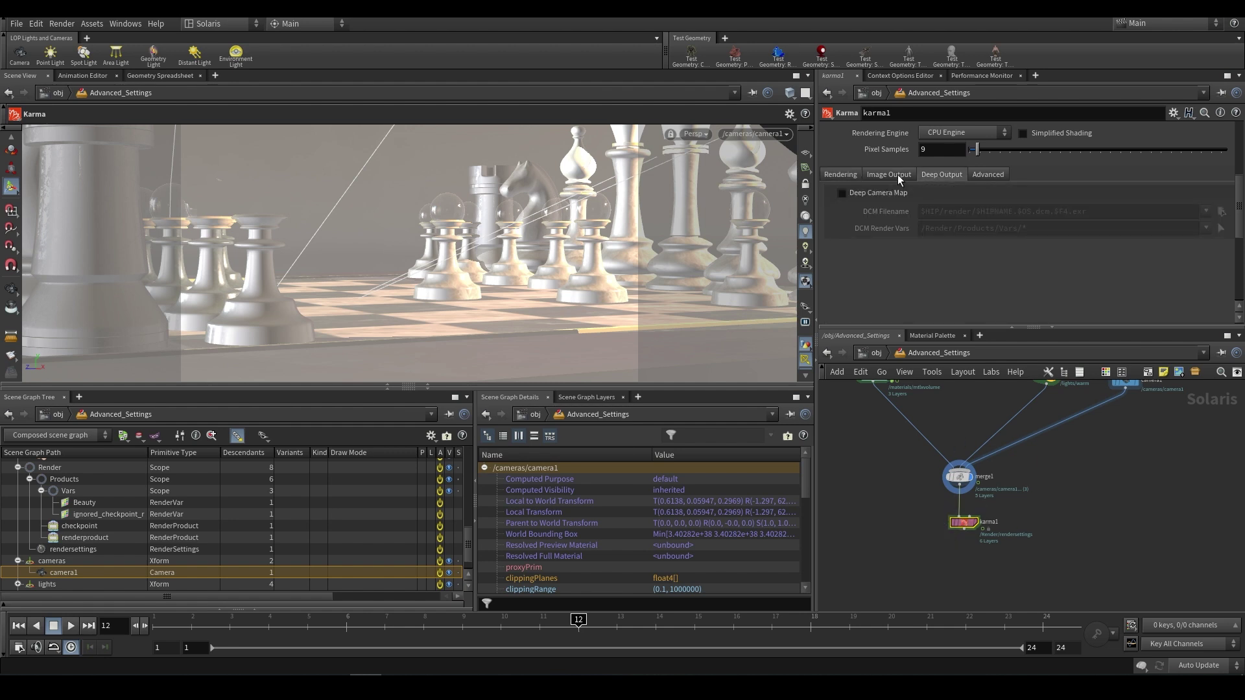
pyautogui.click(897, 174)
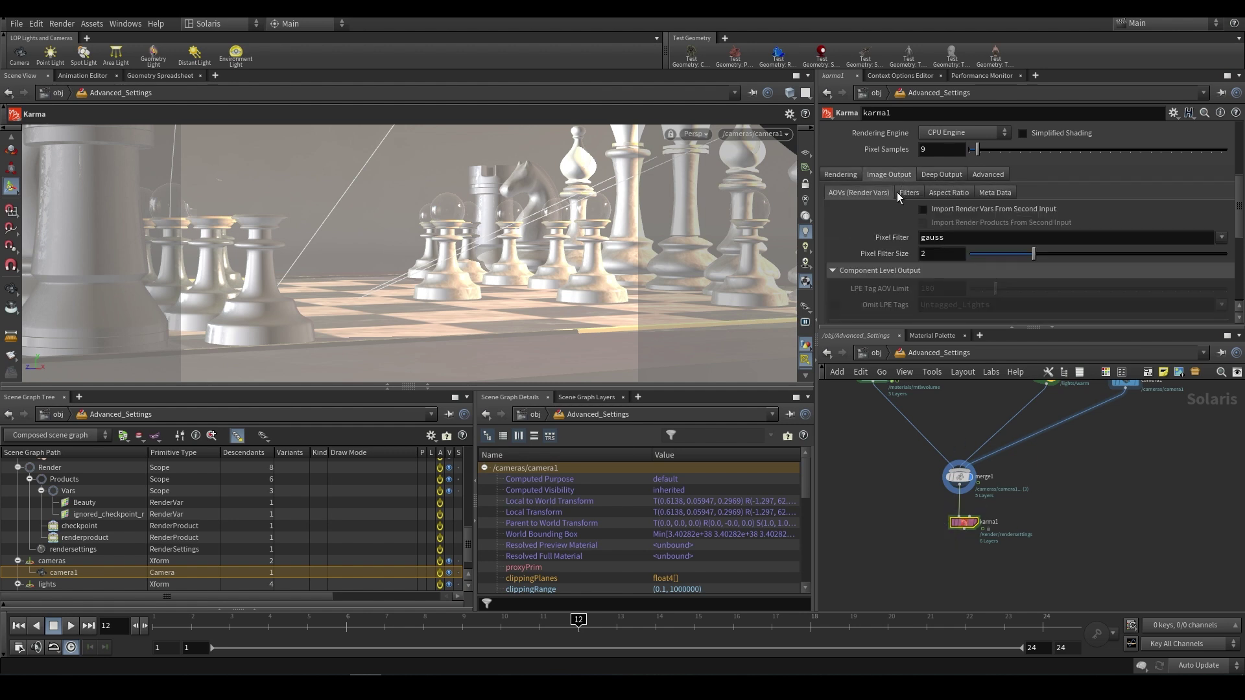
pyautogui.click(944, 192)
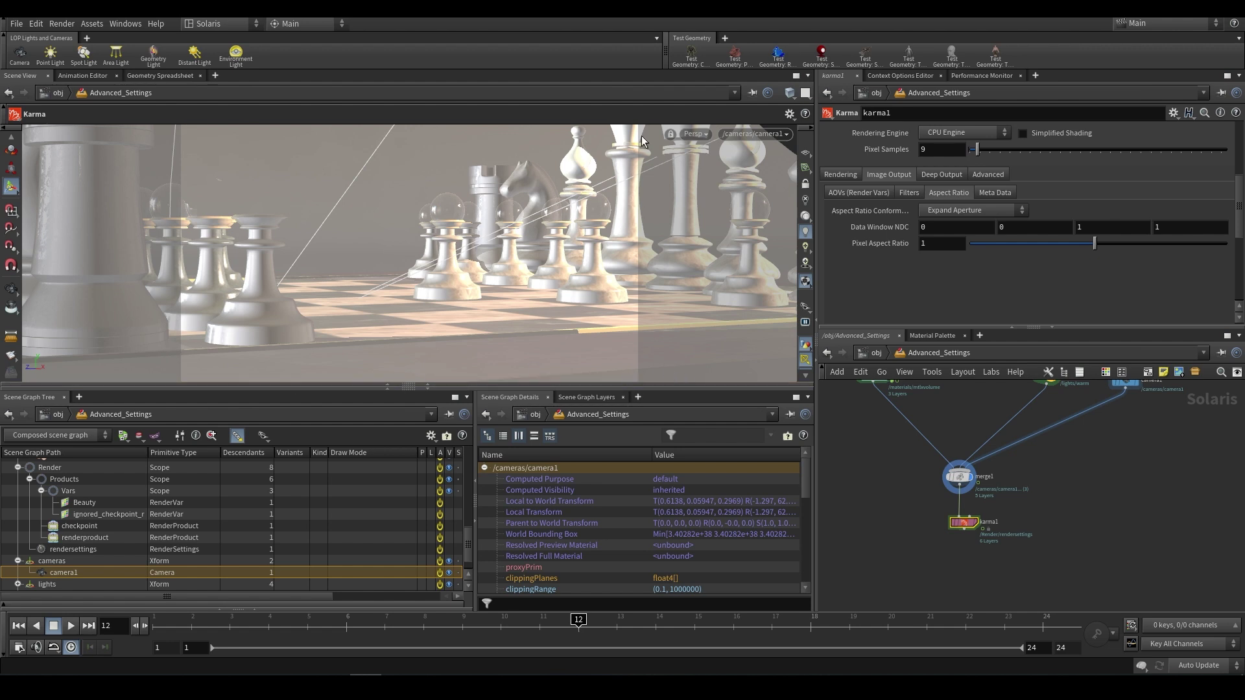
# Try to crop camera1's frame on all four sides using its viewport window handles.
pyautogui.scroll(2, 1111, 464)
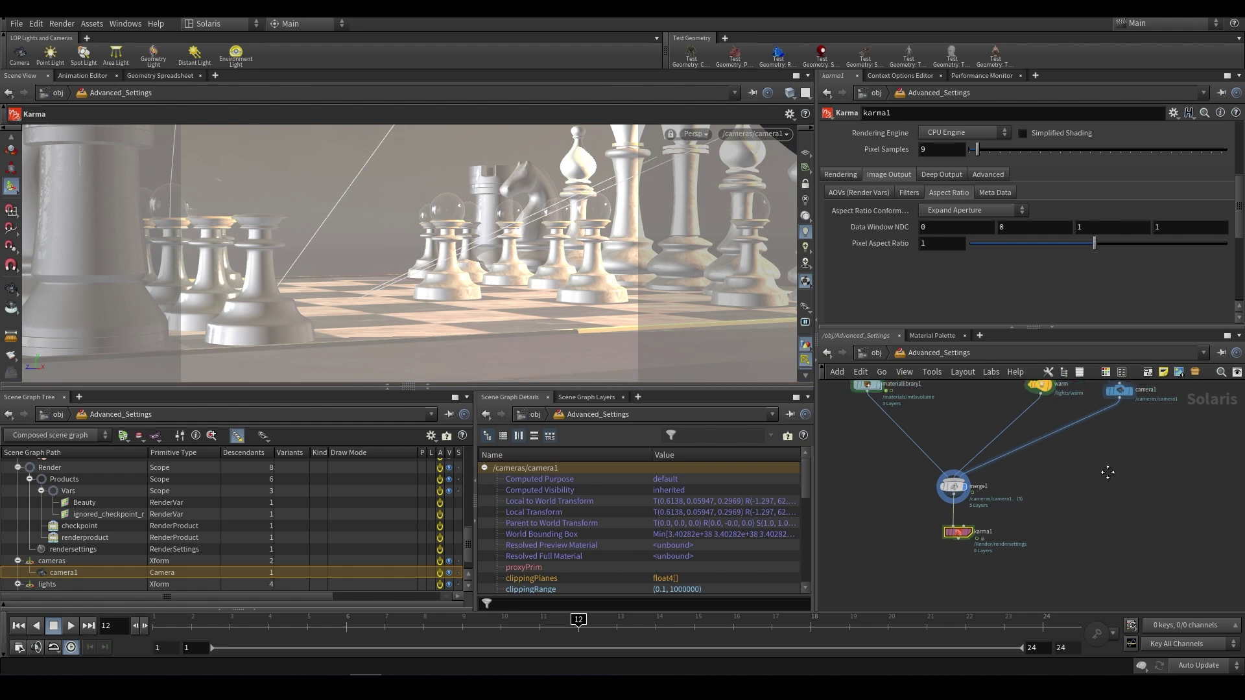
pyautogui.click(1108, 396)
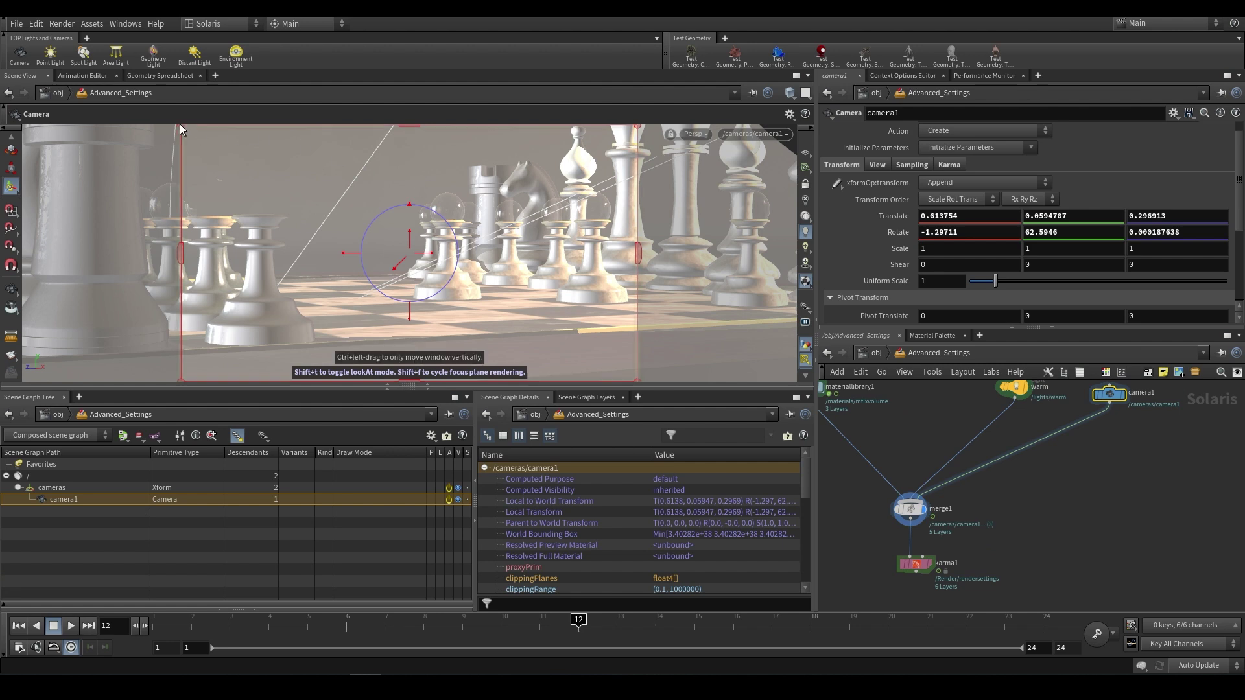
pyautogui.moveTo(923, 569)
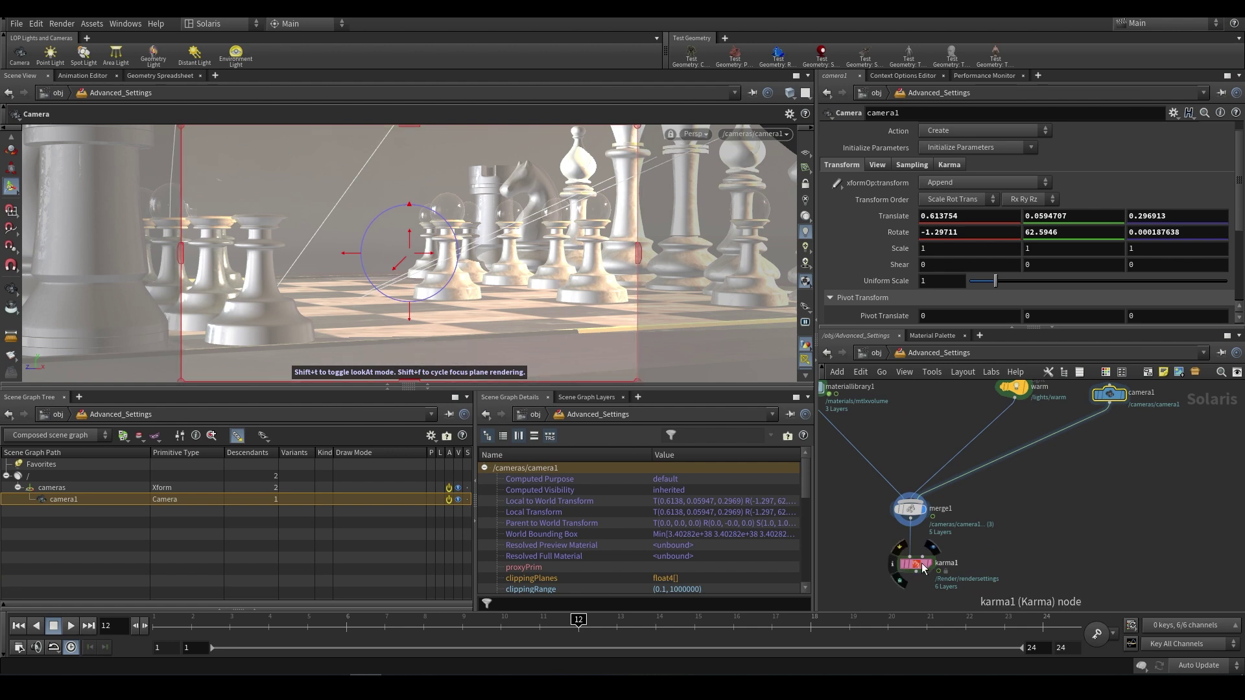
pyautogui.moveTo(181, 253); pyautogui.dragTo(286, 258)
pyautogui.moveTo(637, 253); pyautogui.dragTo(516, 256)
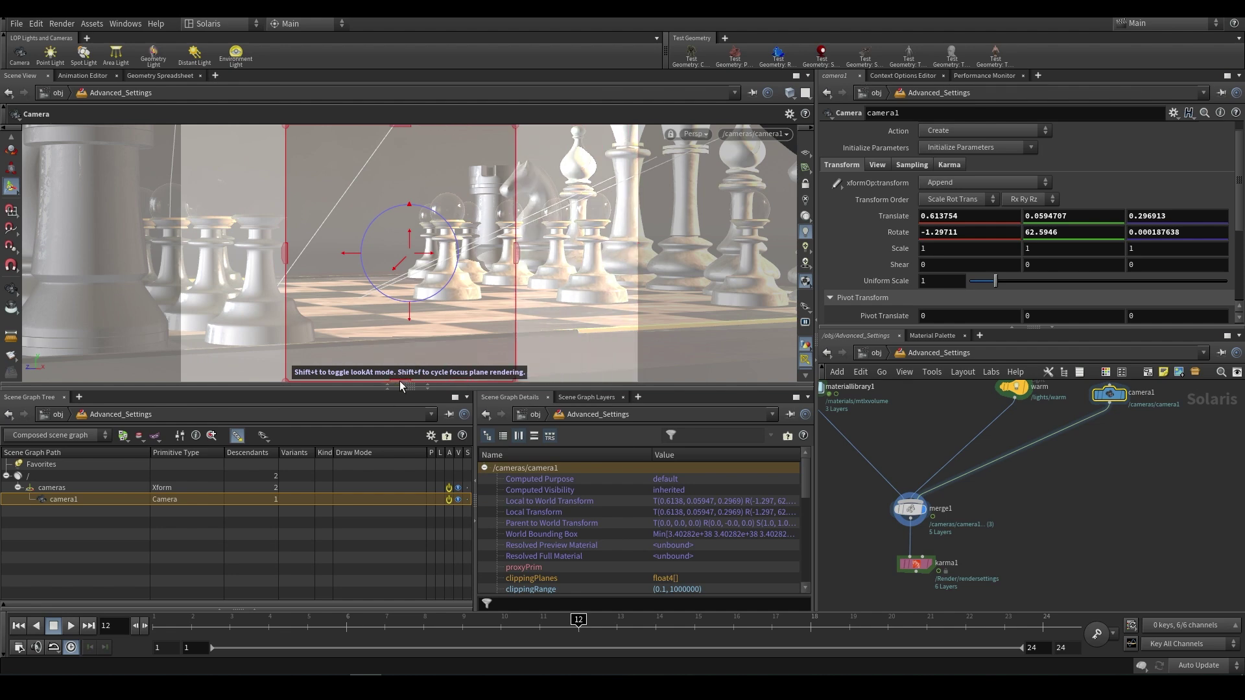
pyautogui.moveTo(399, 381); pyautogui.dragTo(399, 312)
pyautogui.moveTo(400, 125); pyautogui.dragTo(394, 179)
pyautogui.scroll(2, 914, 558)
# Make karma1 the displayed node and return to its Data Window NDC settings after checking camera1.
pyautogui.click(906, 534)
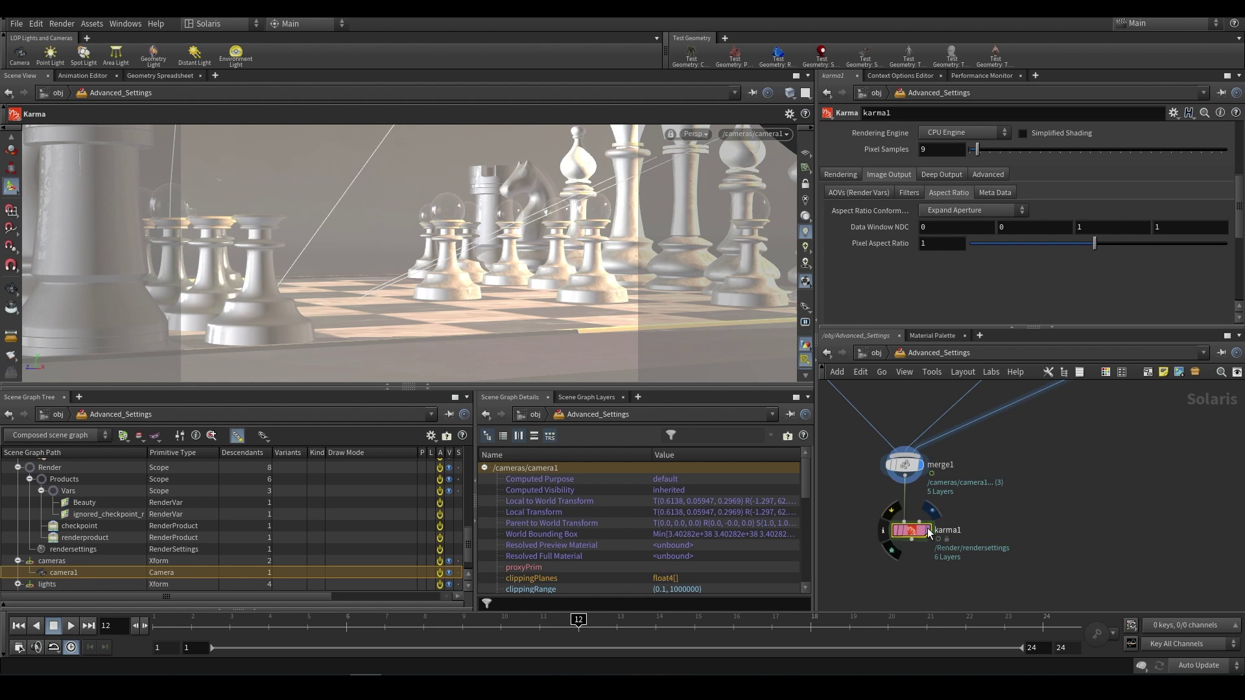
pyautogui.click(928, 532)
pyautogui.moveTo(1067, 472); pyautogui.dragTo(990, 572, button='middle')
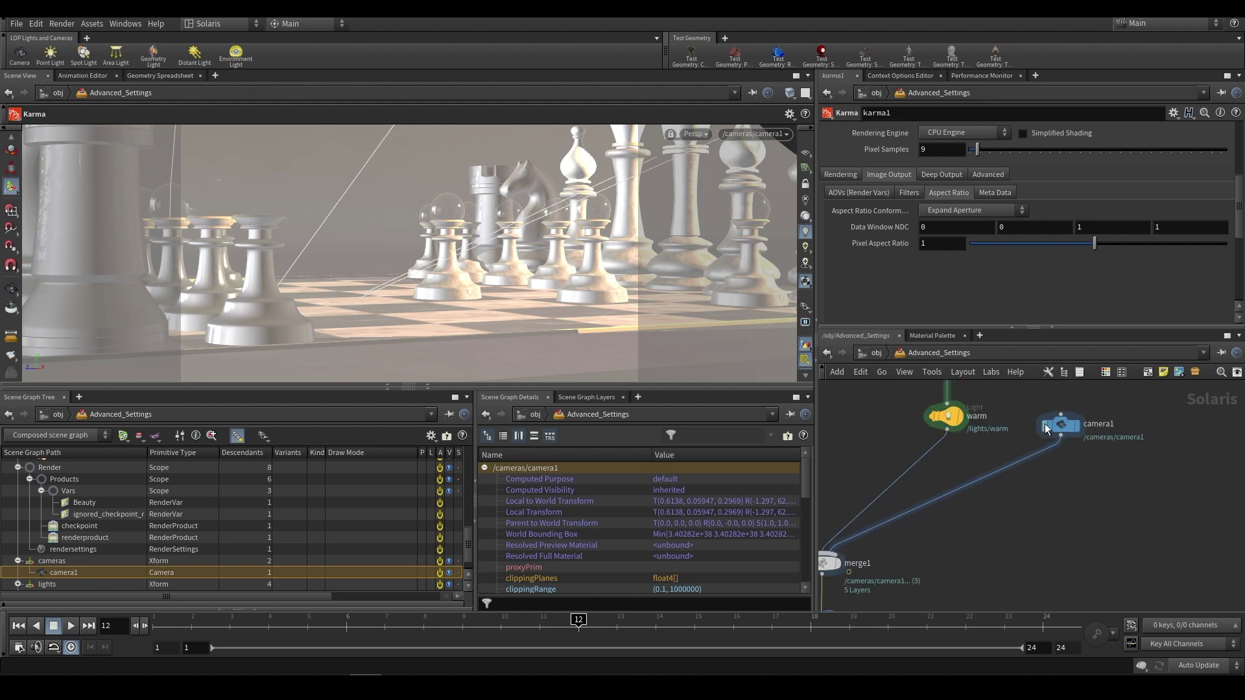
pyautogui.click(1046, 425)
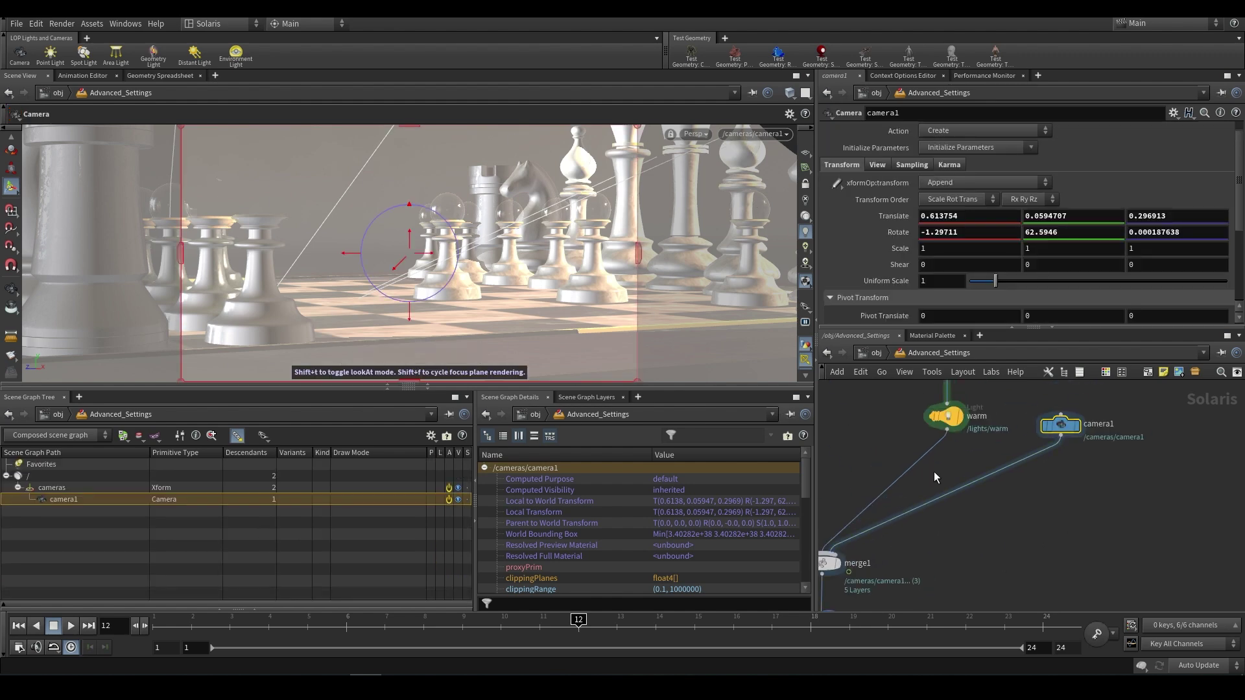
pyautogui.press('Down')
pyautogui.press('Down')
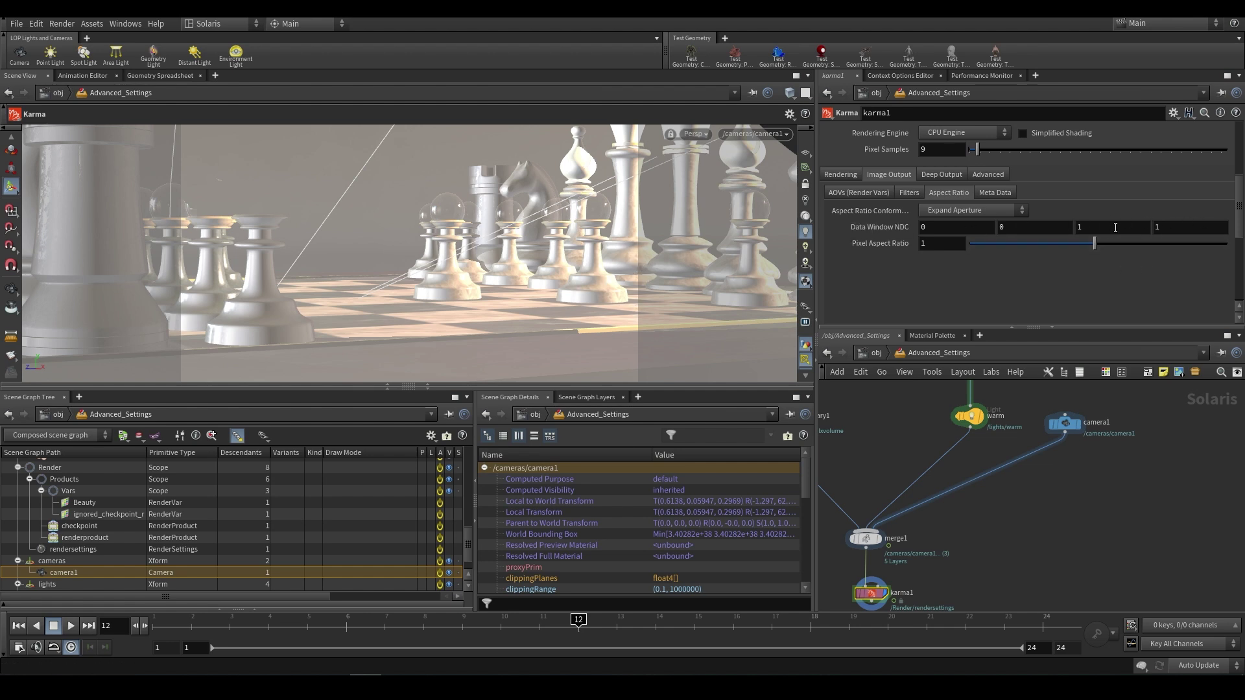
pyautogui.press('Return')
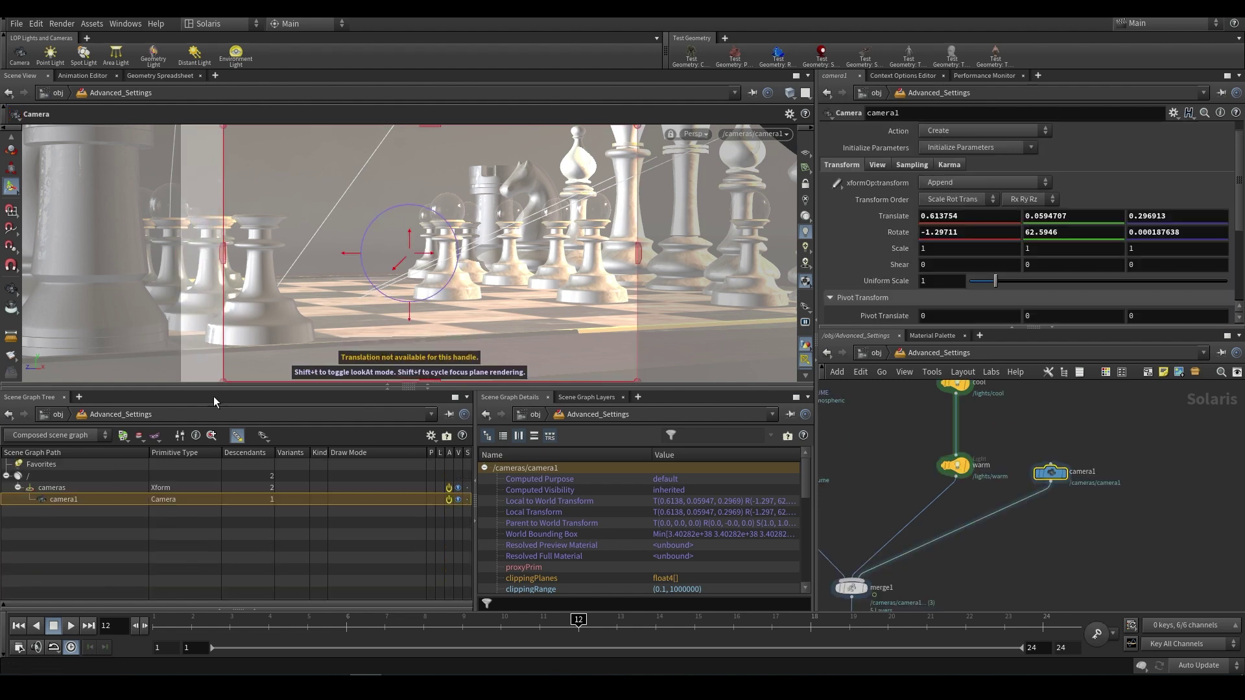
# Try to narrow camera1's frame horizontally by pulling its side edge inward in the viewport.
pyautogui.moveTo(640, 254); pyautogui.dragTo(609, 253)
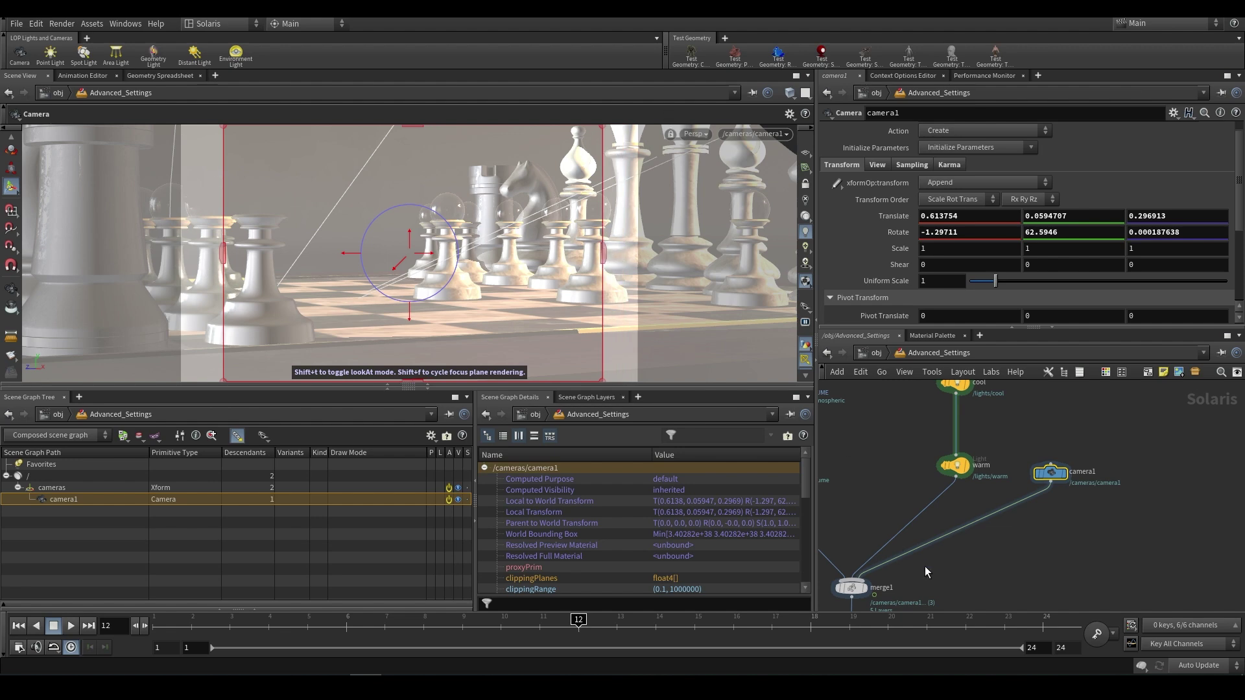
pyautogui.moveTo(924, 566); pyautogui.dragTo(979, 516, button='middle')
# Set karma1's Data Window NDC minimum X to 0.25 and maximum X to 0.75.
pyautogui.click(946, 543)
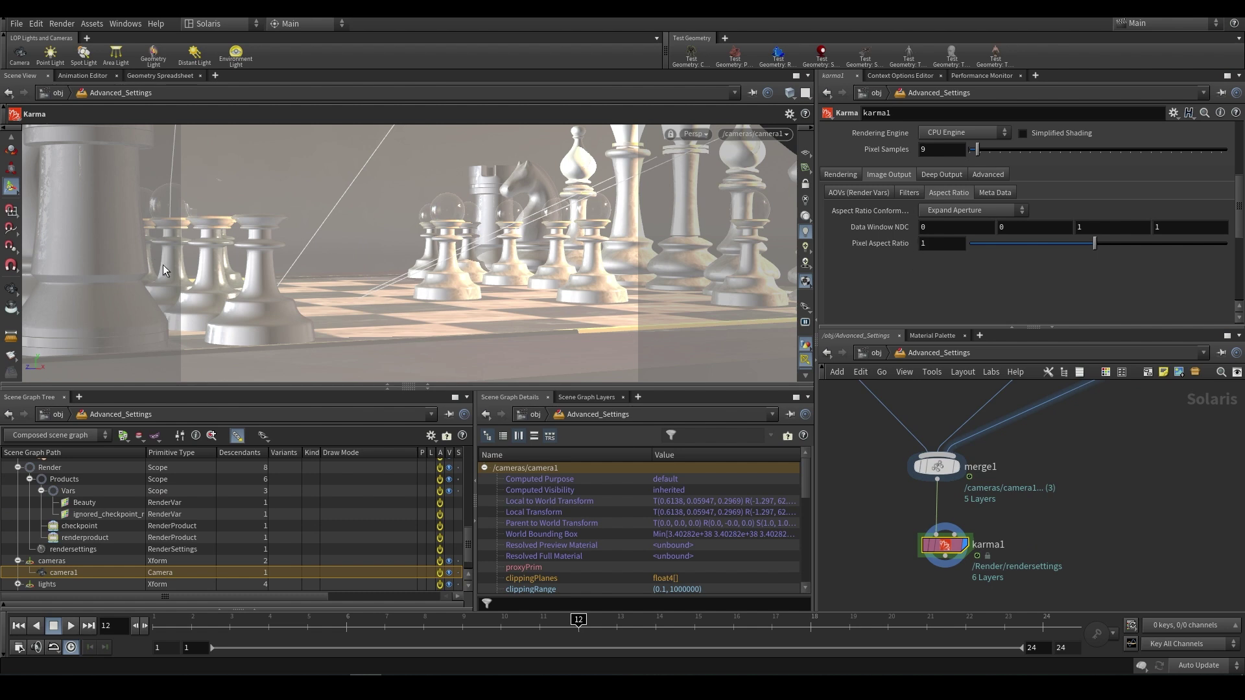
pyautogui.click(955, 227)
pyautogui.write('0.25')
pyautogui.press('Return')
pyautogui.click(1080, 227)
pyautogui.press('Return')
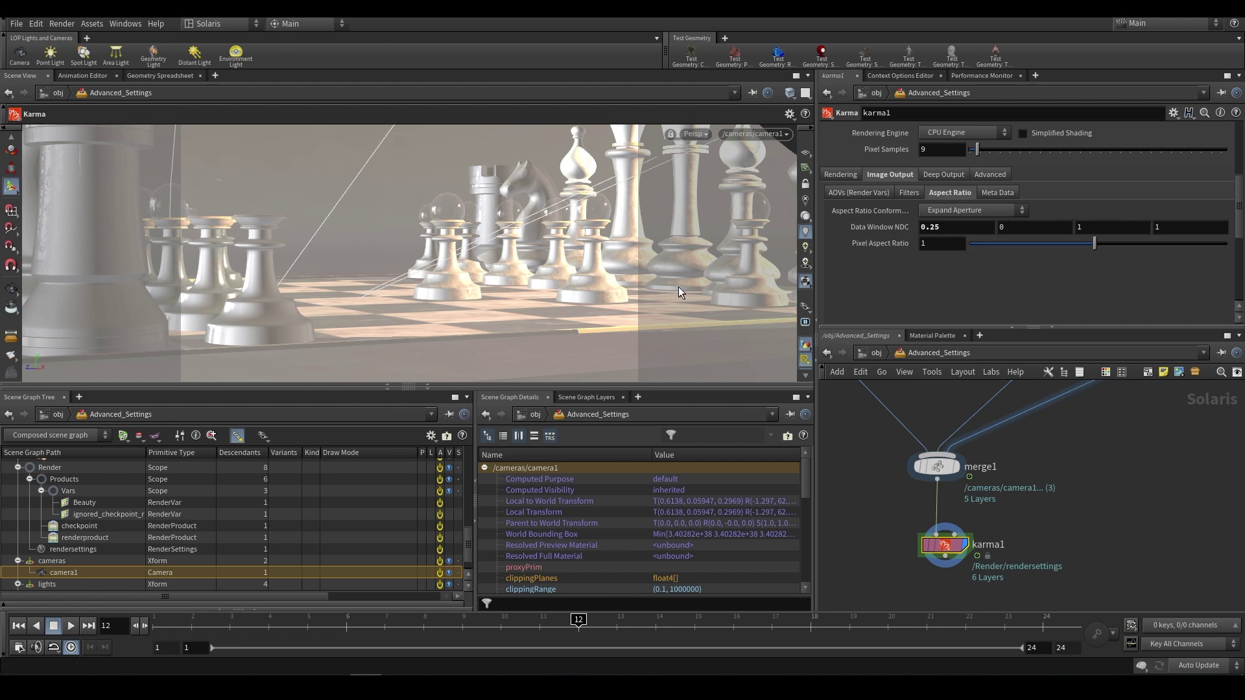
pyautogui.click(1101, 228)
pyautogui.write('0.75')
pyautogui.press('Return')
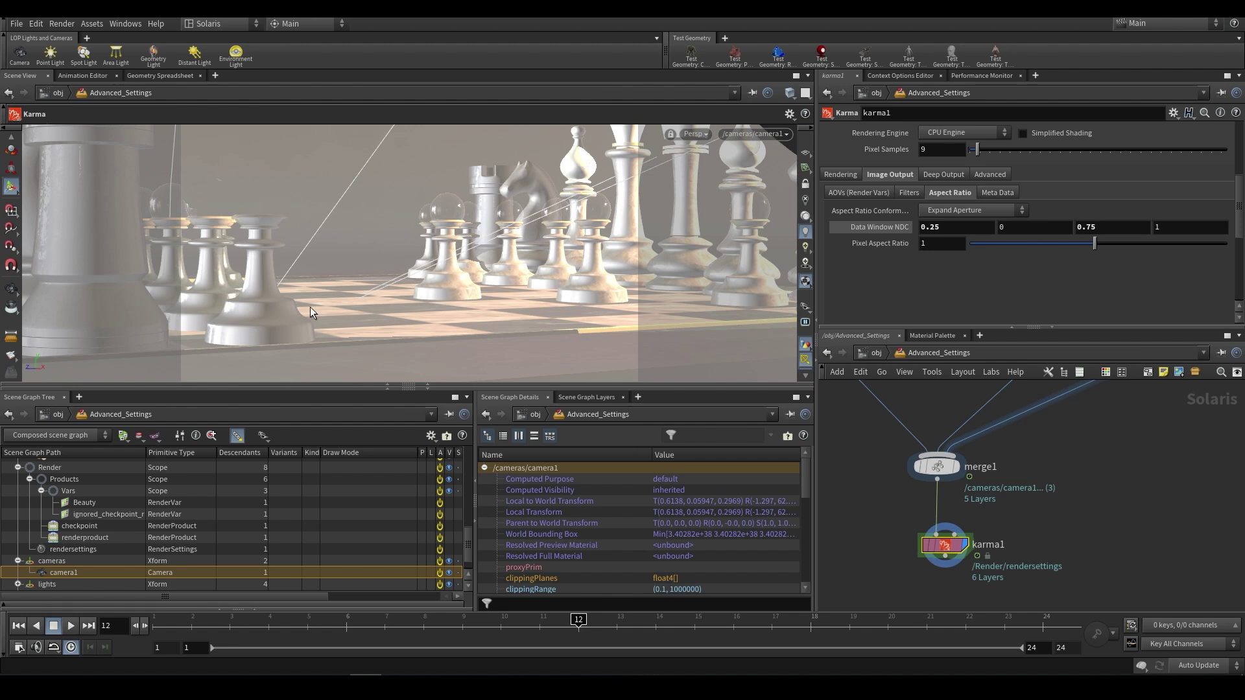
# Set karma1's Data Window NDC minimum Y to 0.25 and maximum Y to 0.75.
pyautogui.click(933, 227)
pyautogui.write('0.0')
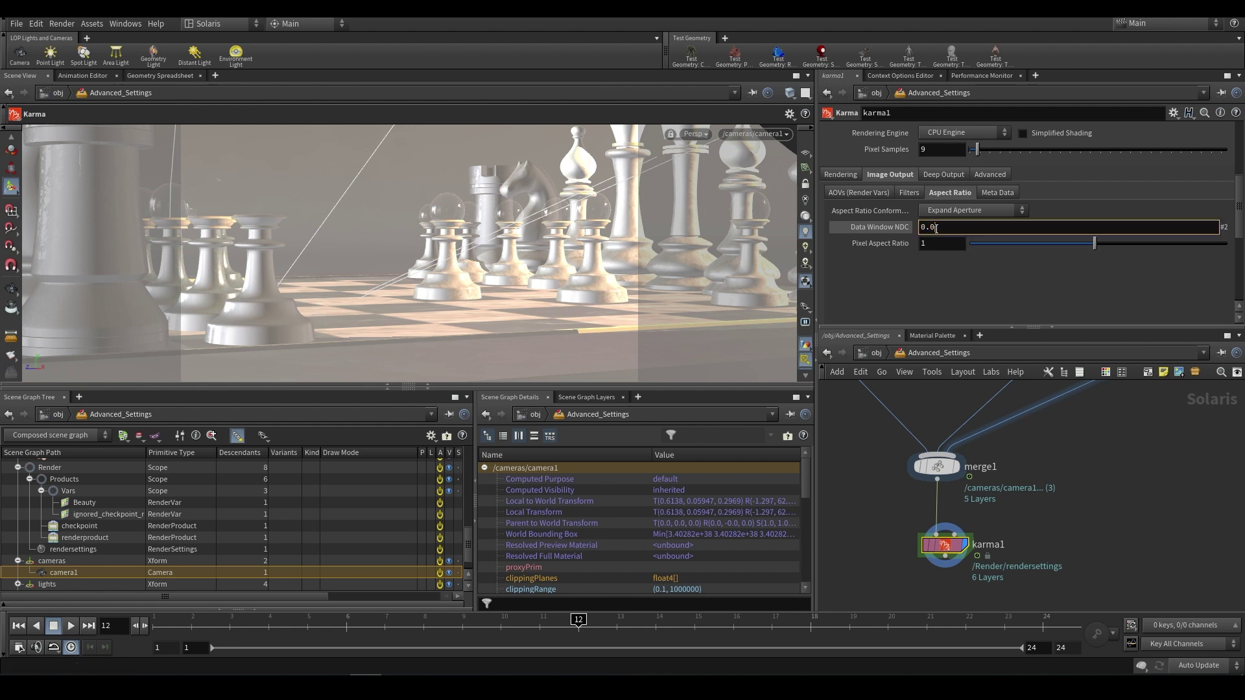
pyautogui.press('BackSpace')
pyautogui.write('25')
pyautogui.press('Return')
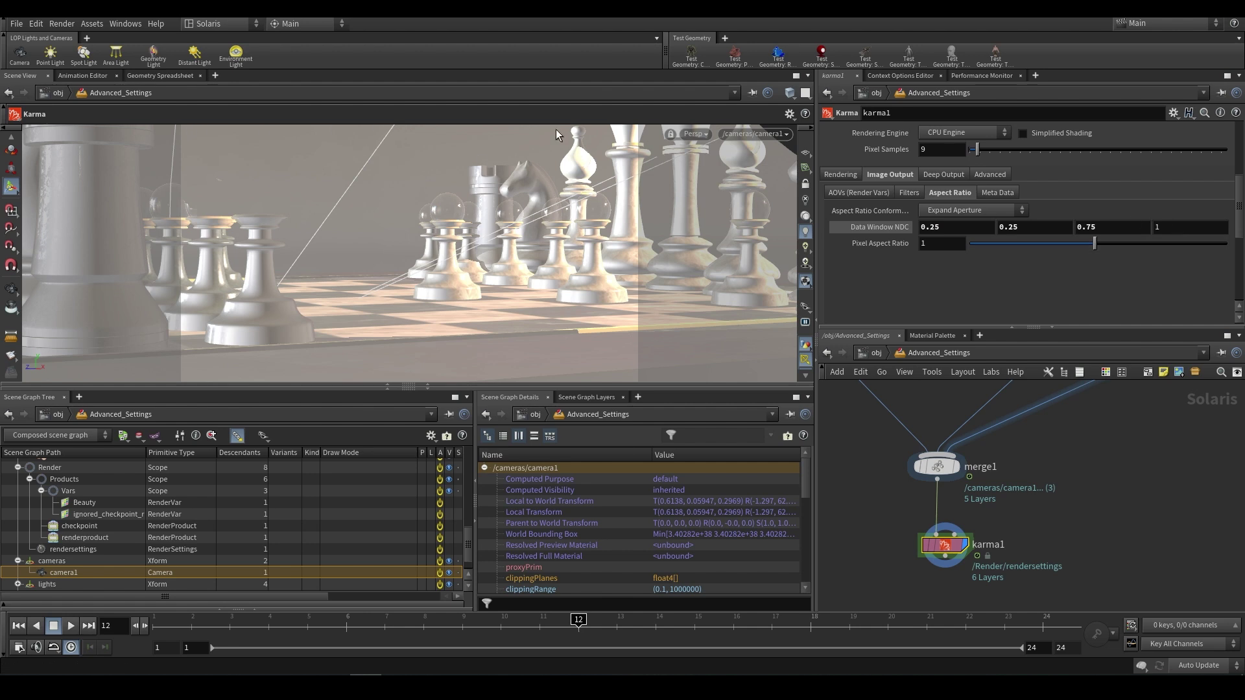
pyautogui.click(1164, 227)
pyautogui.write('0.75')
pyautogui.press('Return')
# Render karma1 to MPlay to inspect the data window crop, and stop the render.
pyautogui.scroll(2, 846, 276)
pyautogui.scroll(2, 847, 275)
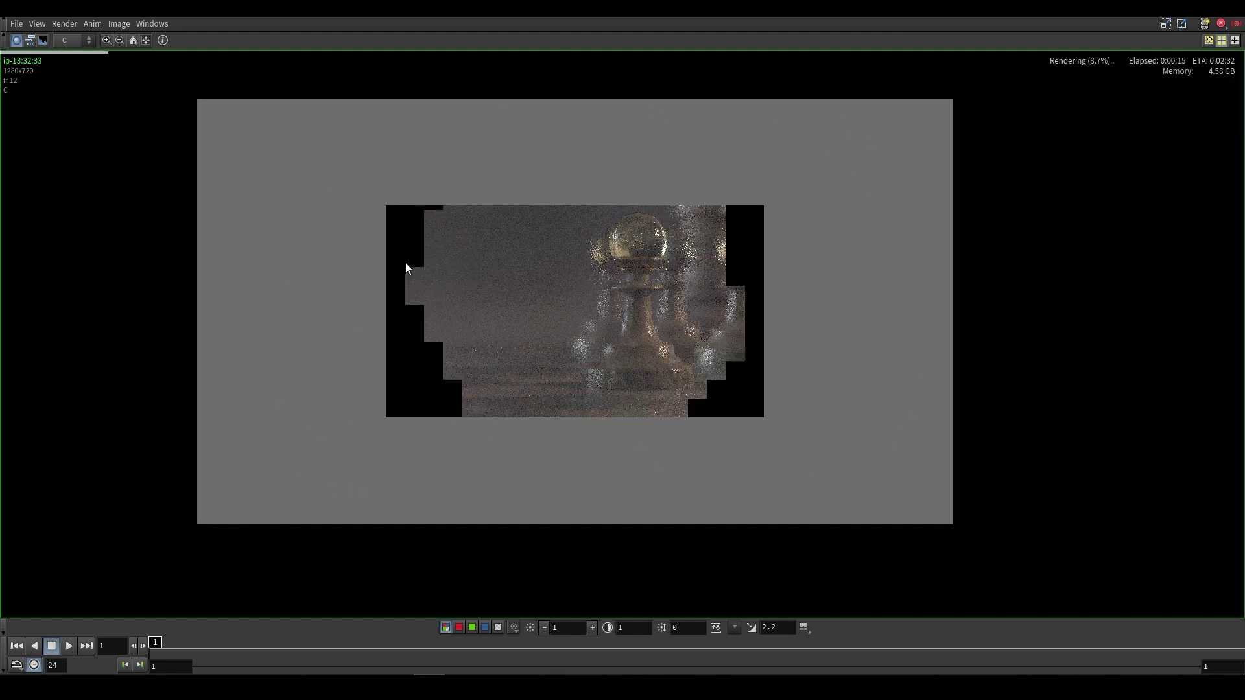
pyautogui.scroll(1, 409, 267)
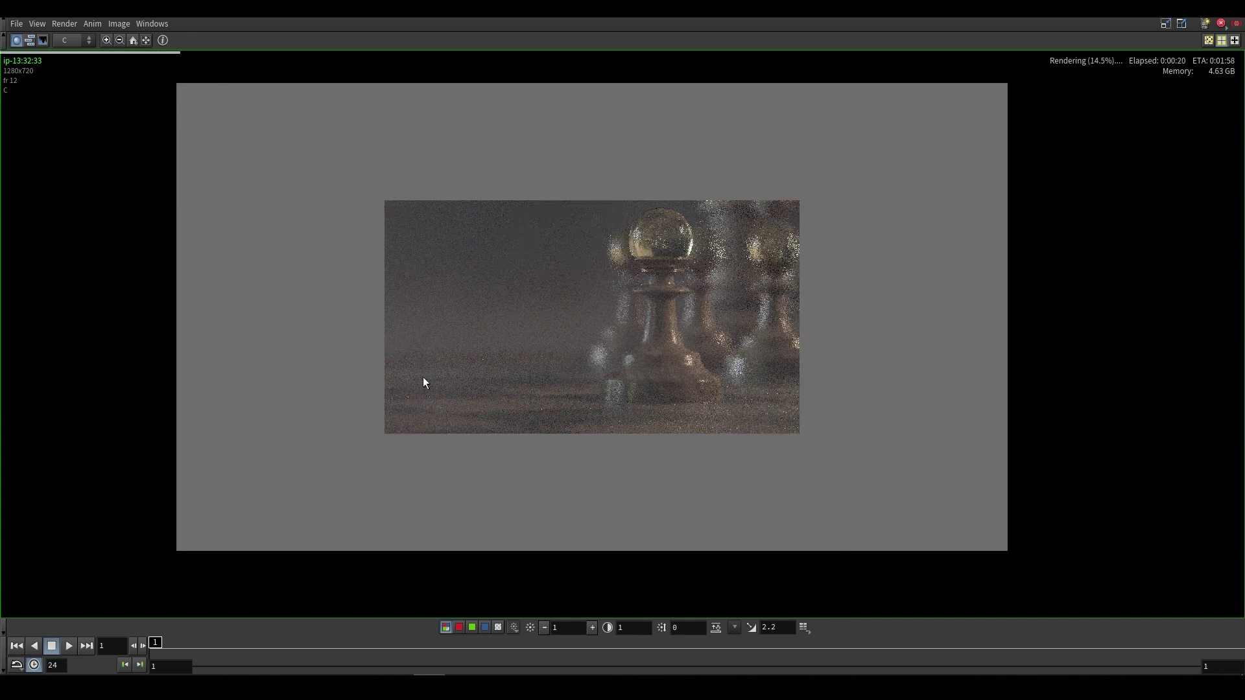
pyautogui.scroll(-1, 382, 371)
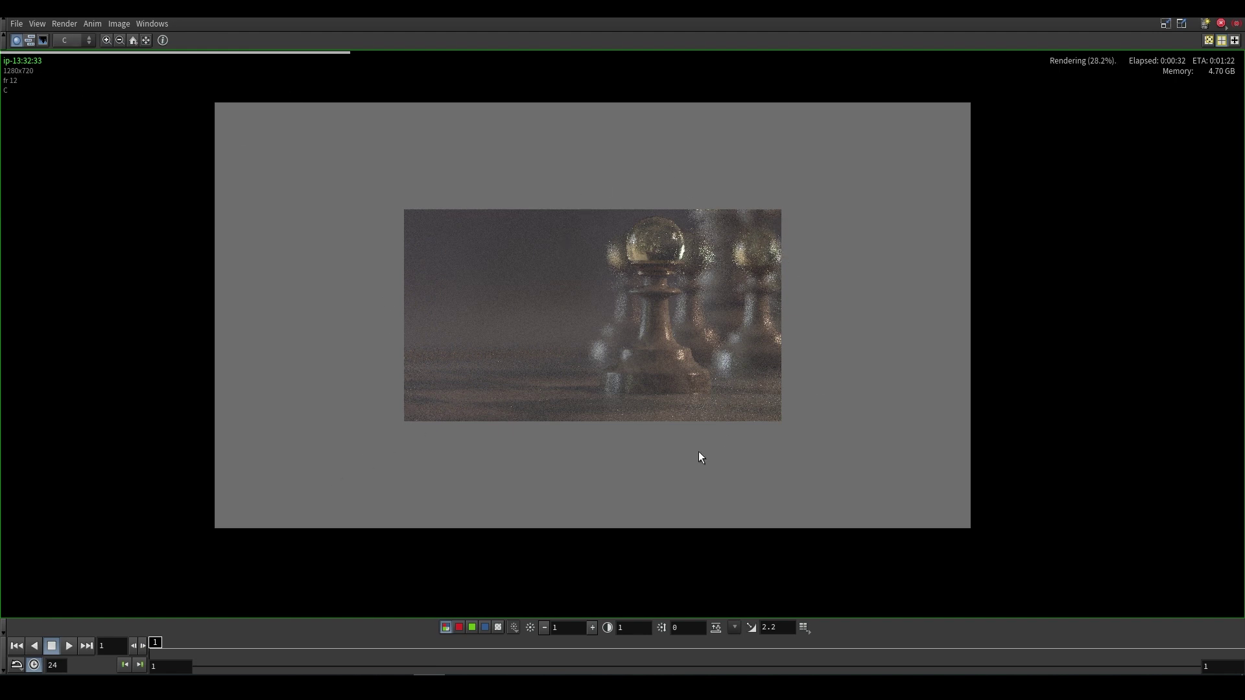
pyautogui.click(1221, 24)
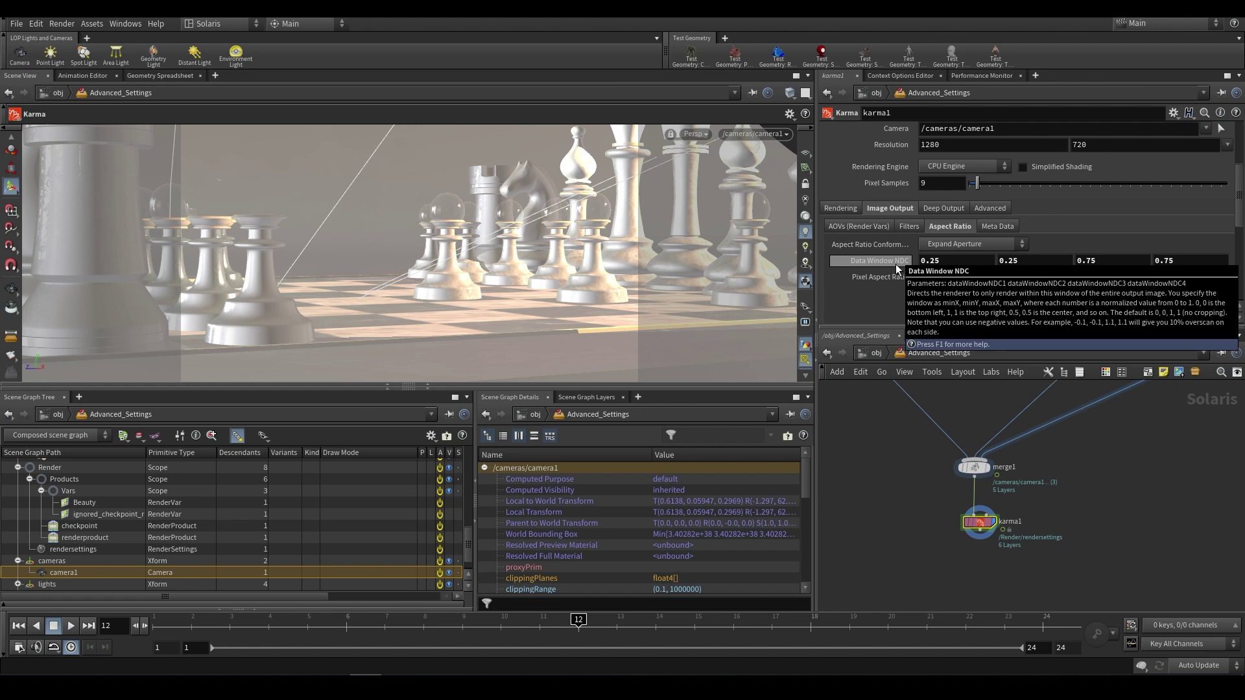
# Set the Screen Window parameter in camera1's Karma settings to Set or Create.
pyautogui.moveTo(1137, 469); pyautogui.dragTo(1071, 501, button='middle')
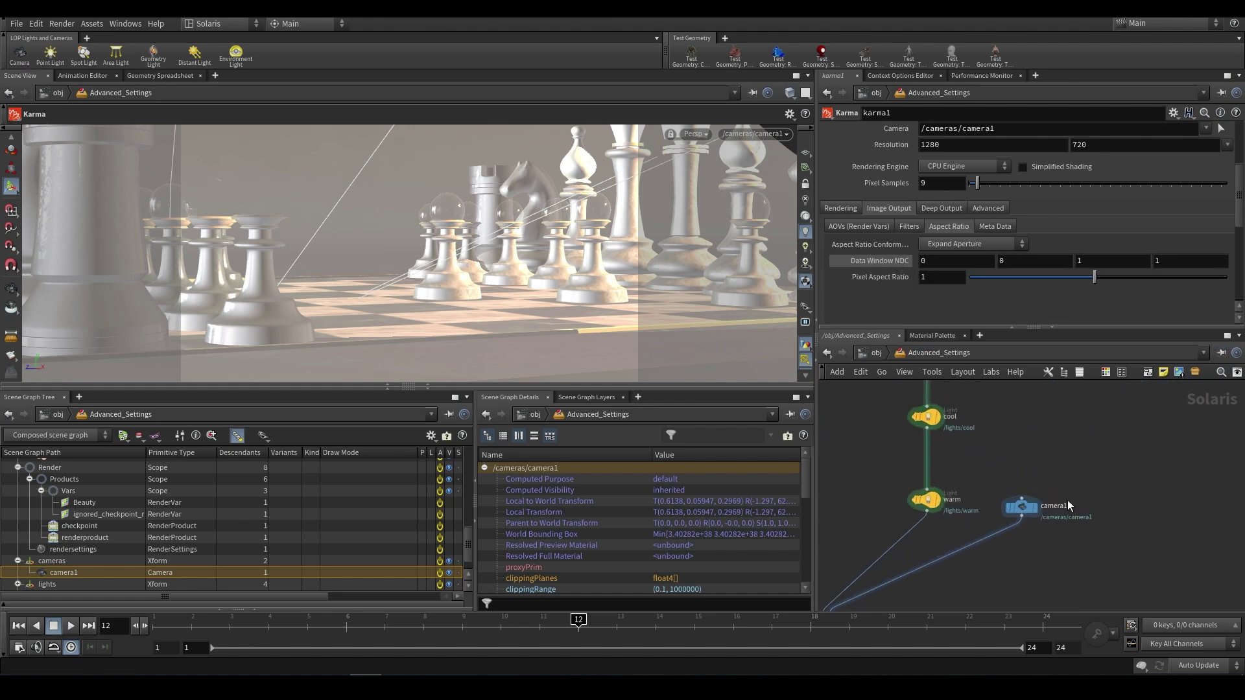
pyautogui.click(1012, 508)
pyautogui.scroll(-5, 865, 223)
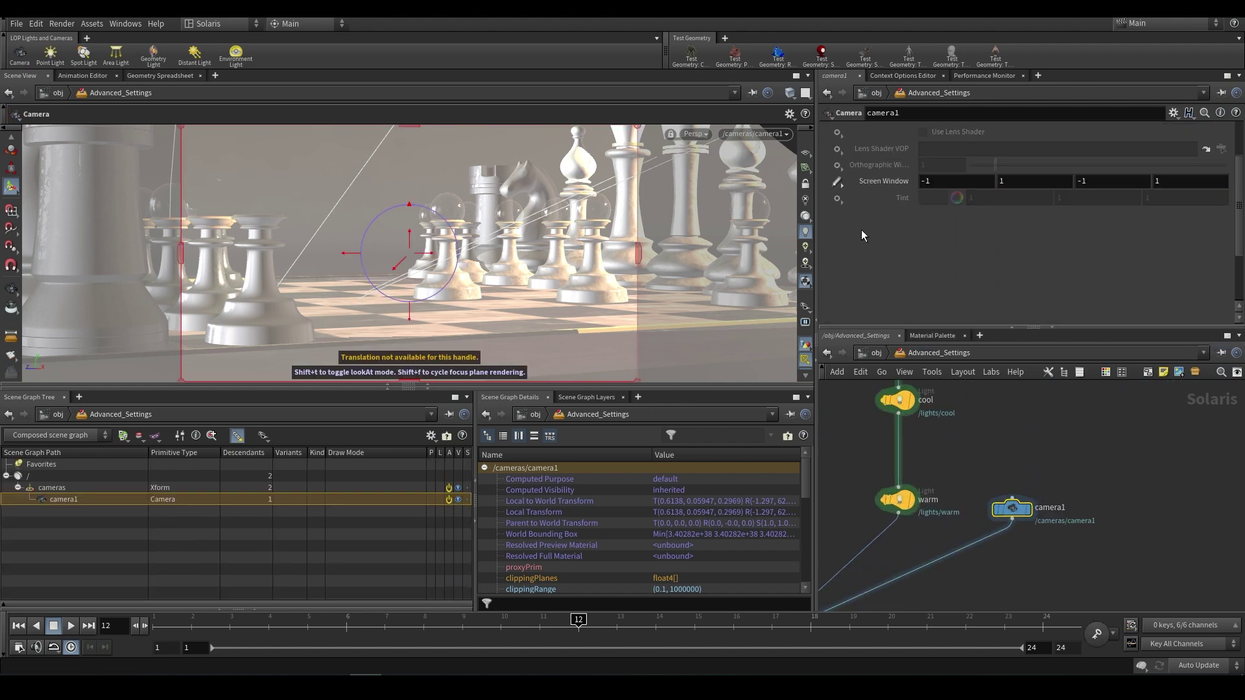
pyautogui.click(837, 216)
pyautogui.click(840, 218)
pyautogui.click(836, 216)
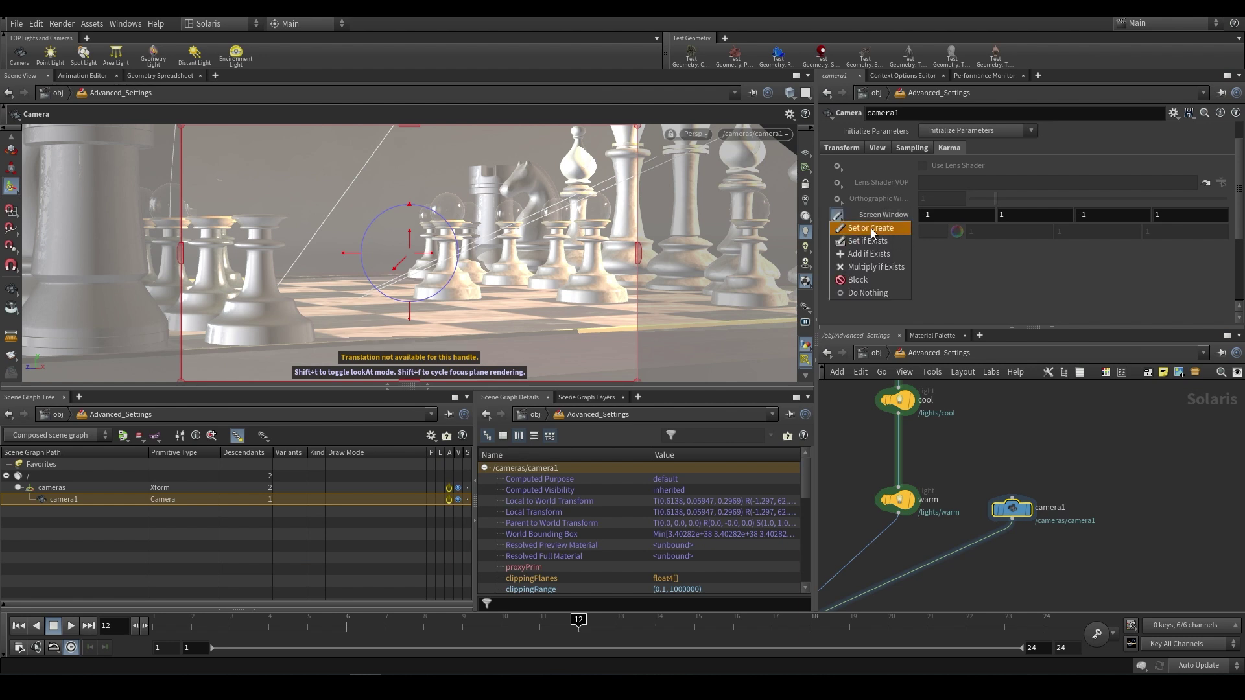
pyautogui.click(873, 229)
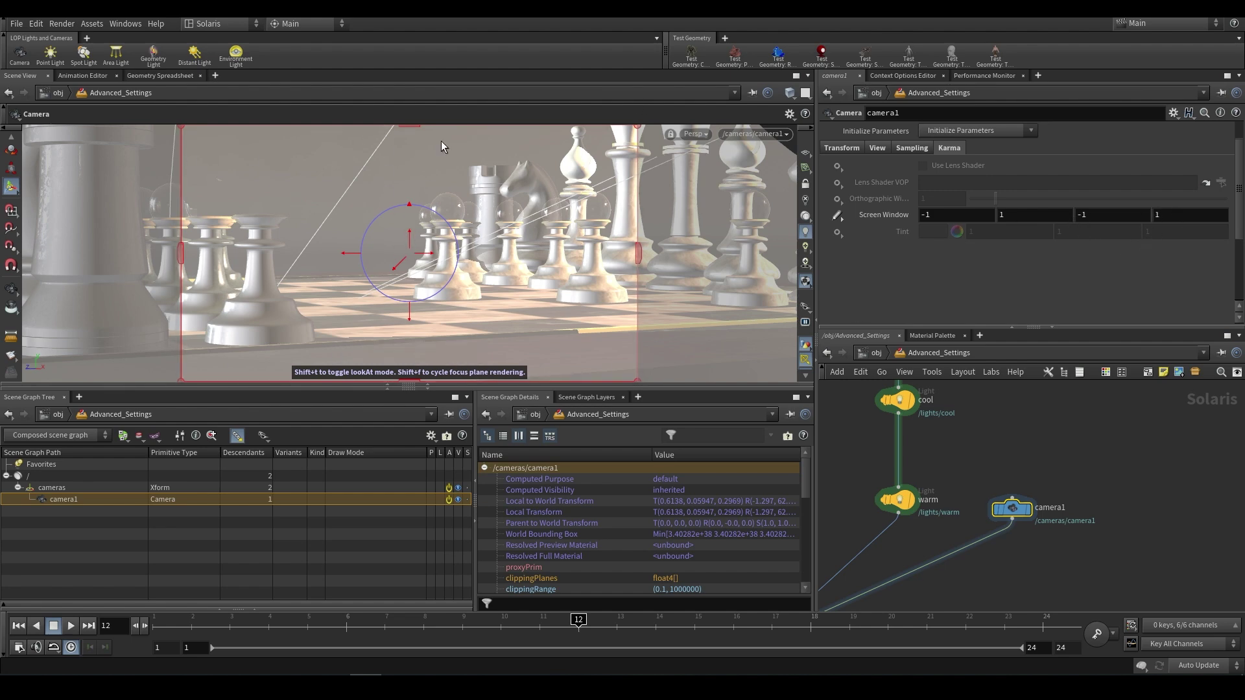
# Switch the viewport renderer to Karma and open camera1's first Screen Window value for editing.
pyautogui.click(694, 134)
pyautogui.click(706, 239)
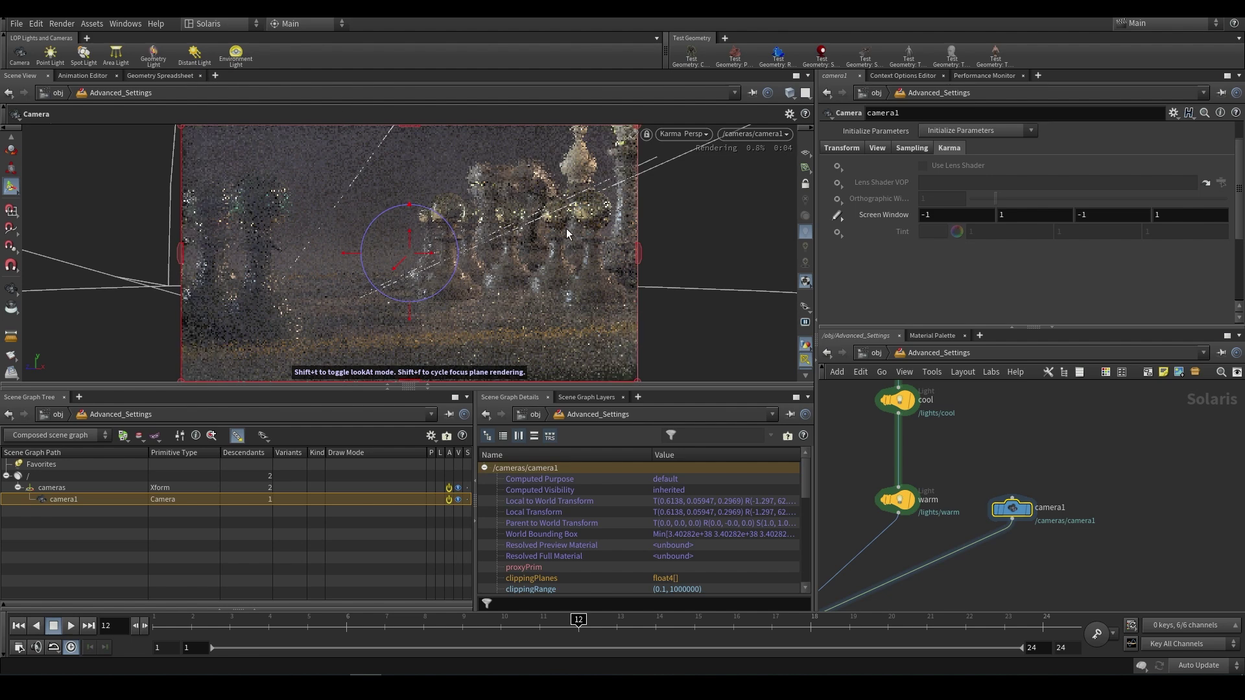
pyautogui.click(944, 215)
pyautogui.press('Return')
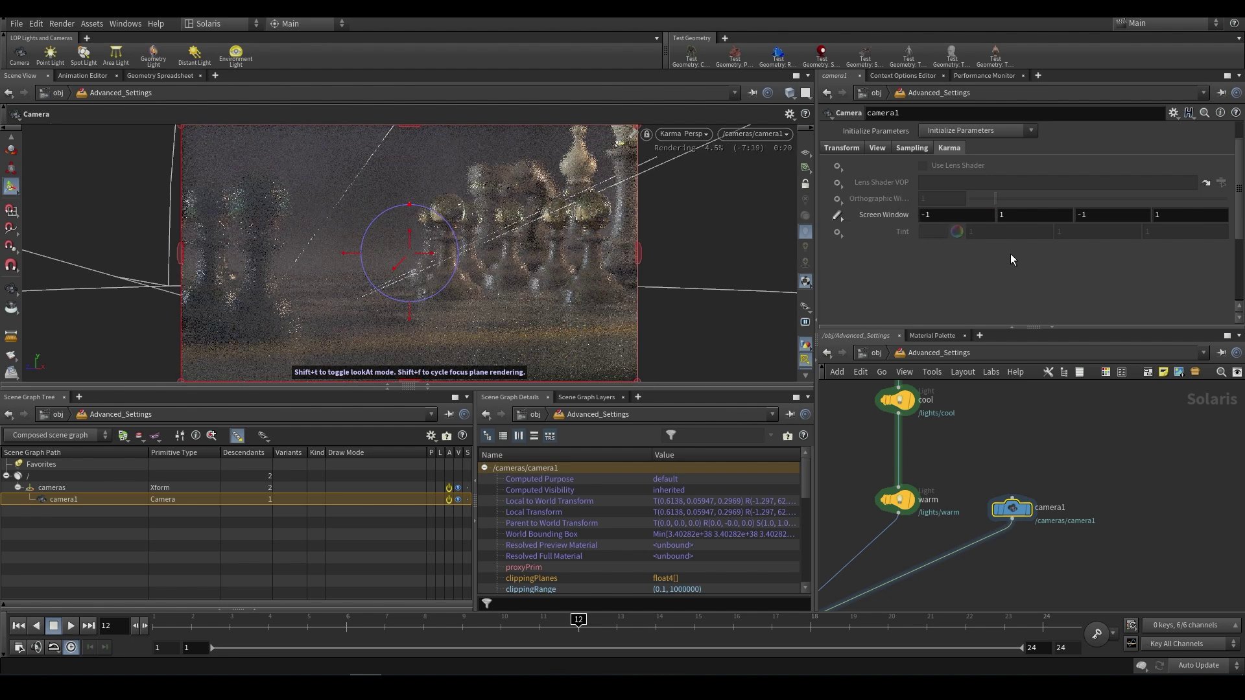
# Set the first and third Screen Window values in camera1's Karma settings to -0.5.
pyautogui.click(954, 219)
pyautogui.write('-0.5')
pyautogui.press('Return')
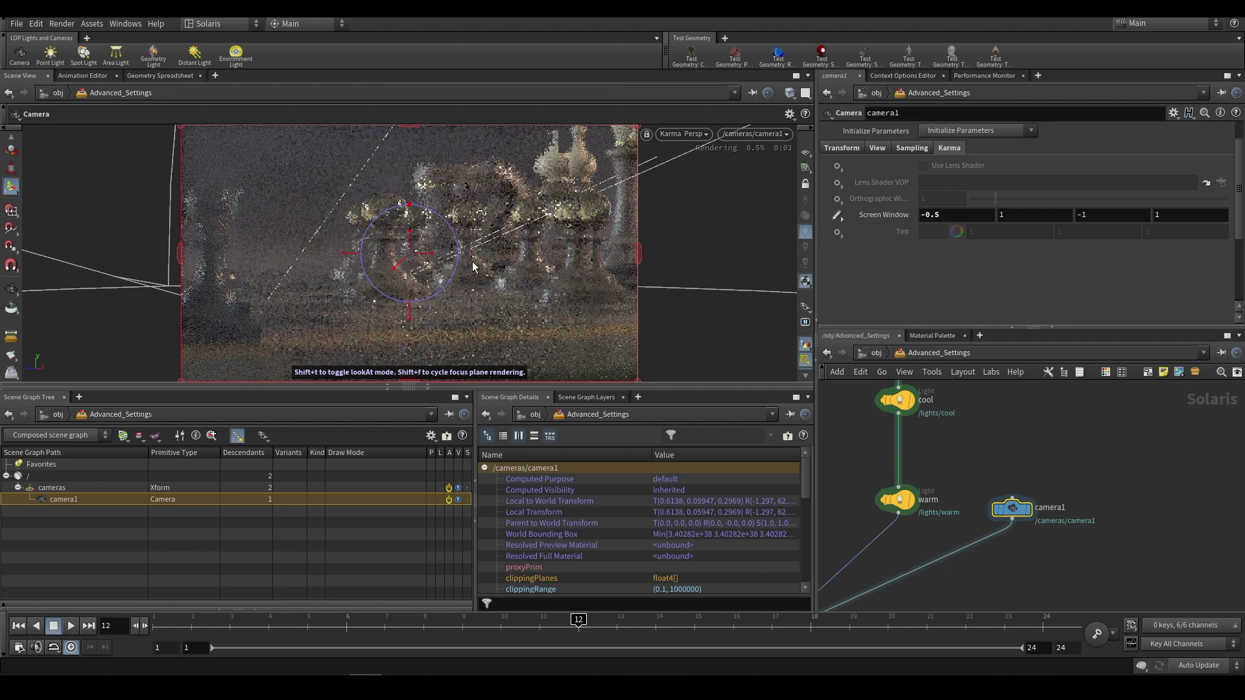
pyautogui.hotkey('ctrl', 'z')
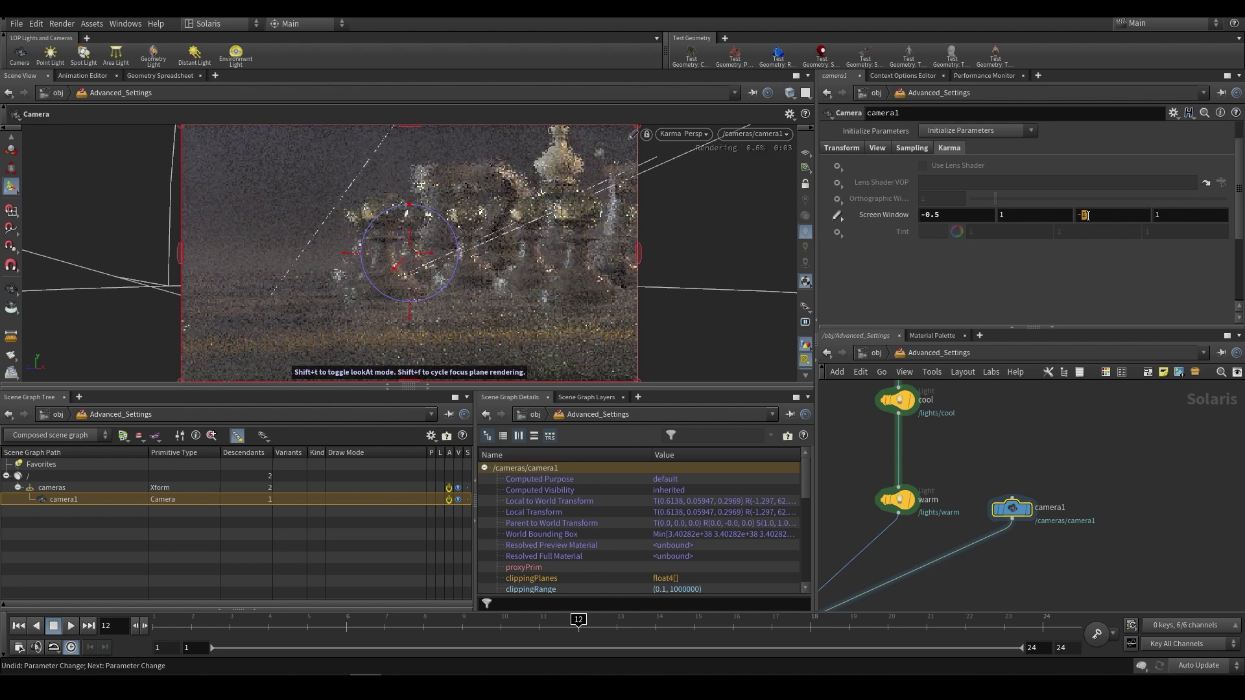
pyautogui.hotkey('ctrl', 'y')
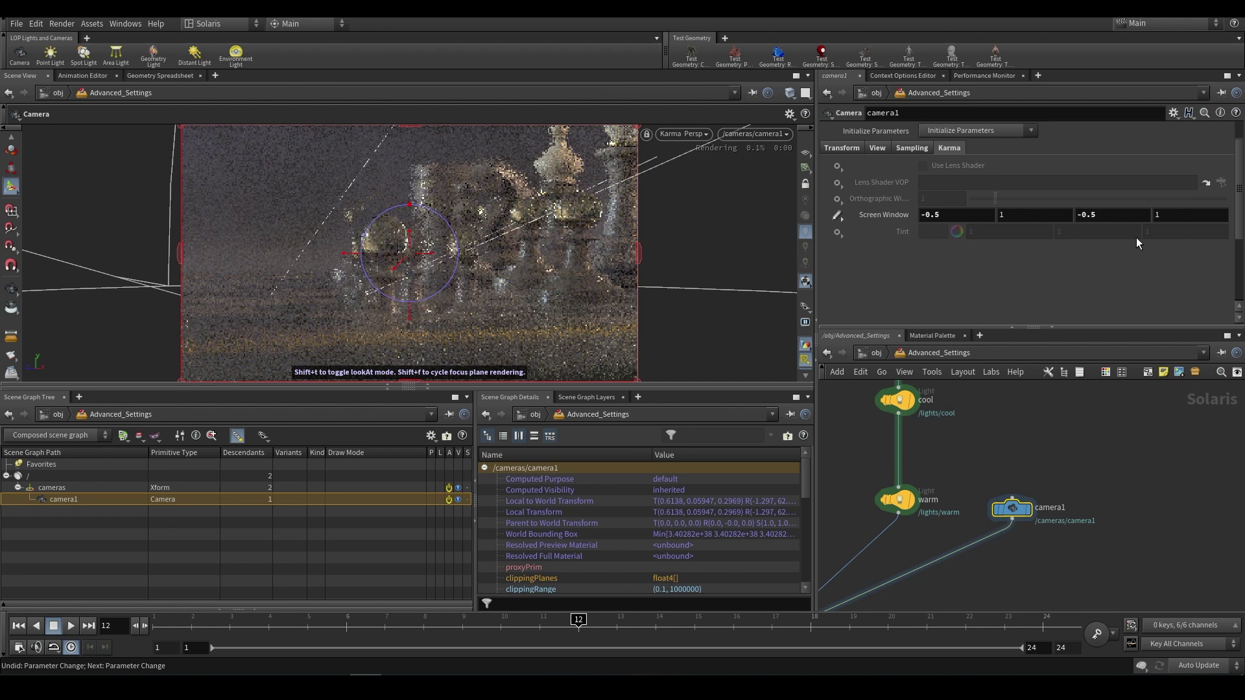
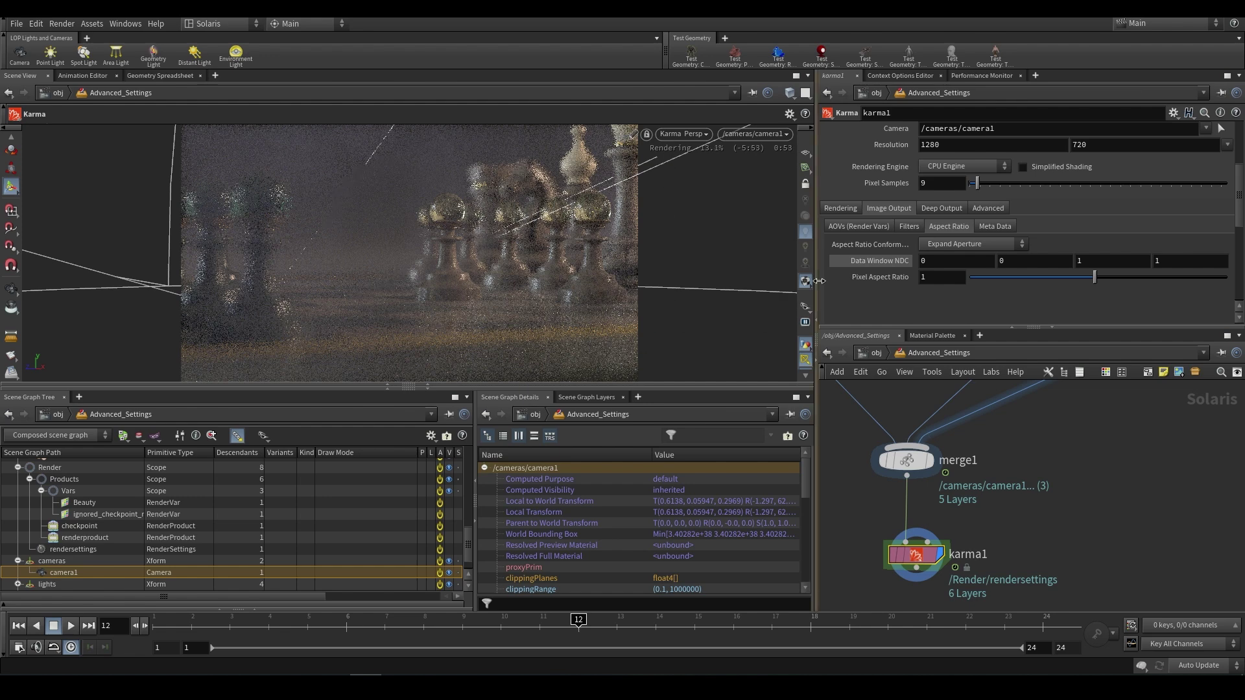
# Select the camera1 node and set its first two Screen Window values to -1.1 and 1.1.
pyautogui.scroll(-3, 1040, 507)
pyautogui.moveTo(1200, 408); pyautogui.dragTo(1046, 544, button='middle')
pyautogui.scroll(4, 1063, 473)
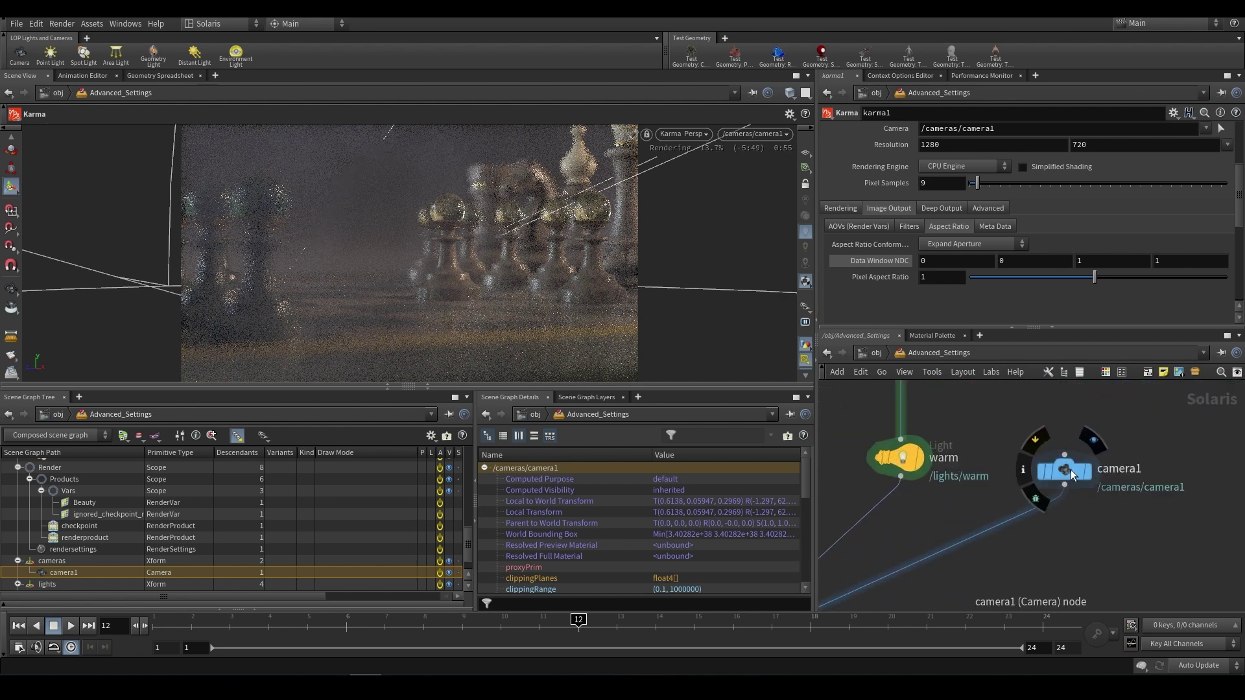
pyautogui.click(1067, 472)
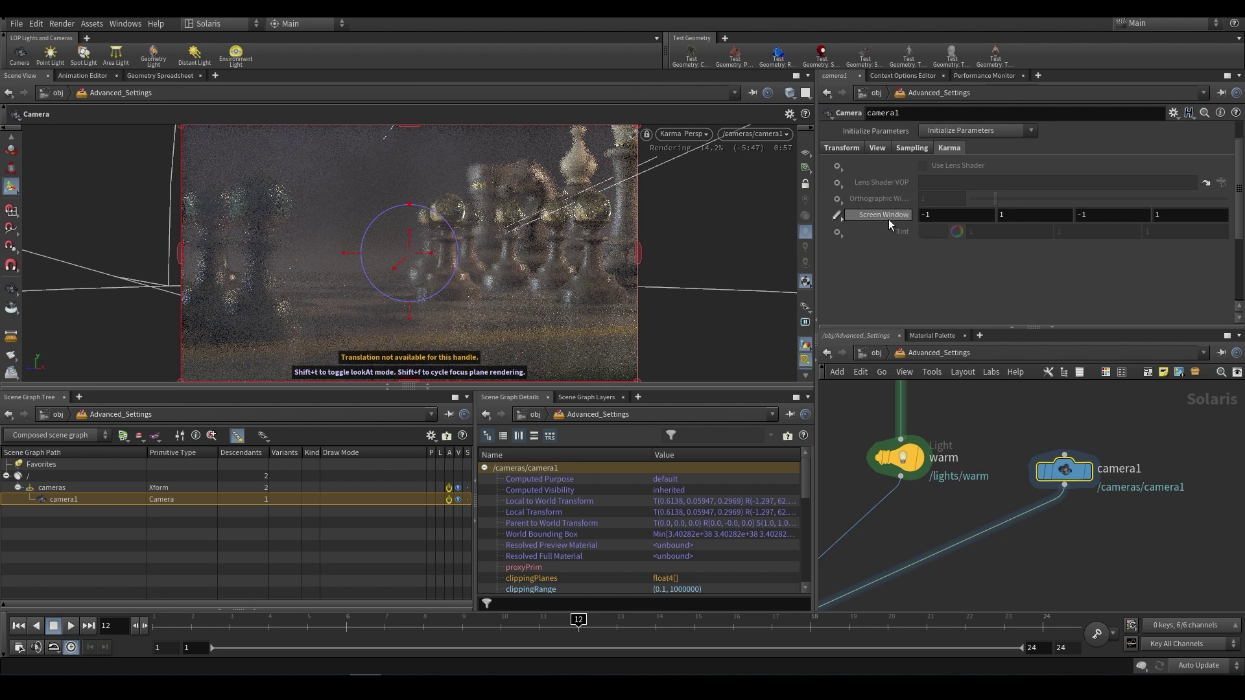
pyautogui.write('.1')
pyautogui.press('Return')
pyautogui.click(1013, 218)
pyautogui.write('1.1')
pyautogui.press('Return')
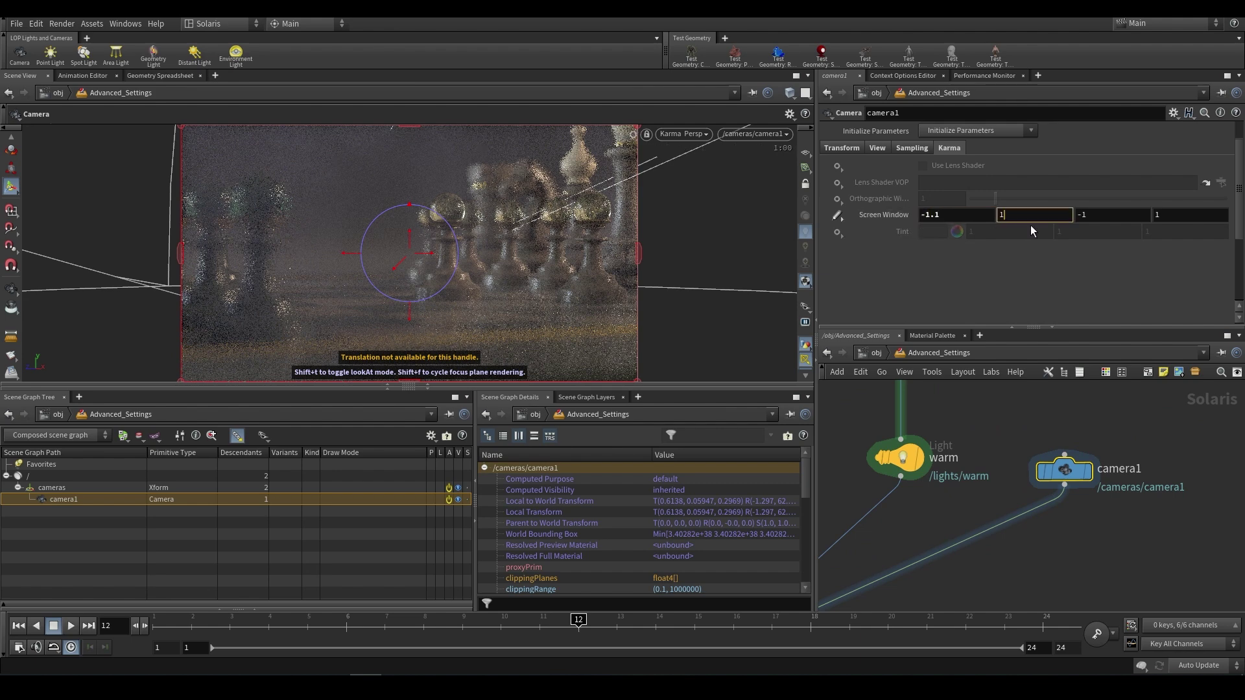
# Set the third and fourth Screen Window values of camera1 to -1.1 and 1.1.
pyautogui.click(1102, 215)
pyautogui.write('.1')
pyautogui.press('Return')
pyautogui.click(1166, 215)
pyautogui.write('.1')
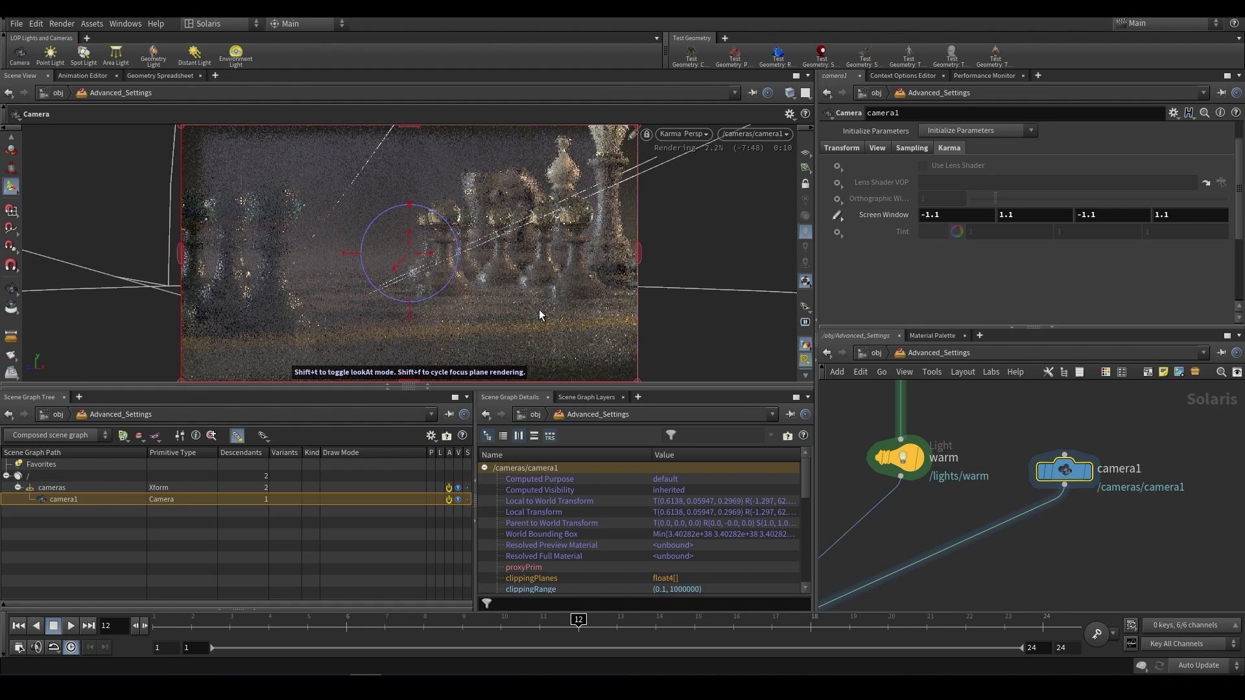
# Restore camera1's Screen Window to -1, 1, -1, 1 and display karma1's Data Window NDC settings.
pyautogui.scroll(-3, 1020, 433)
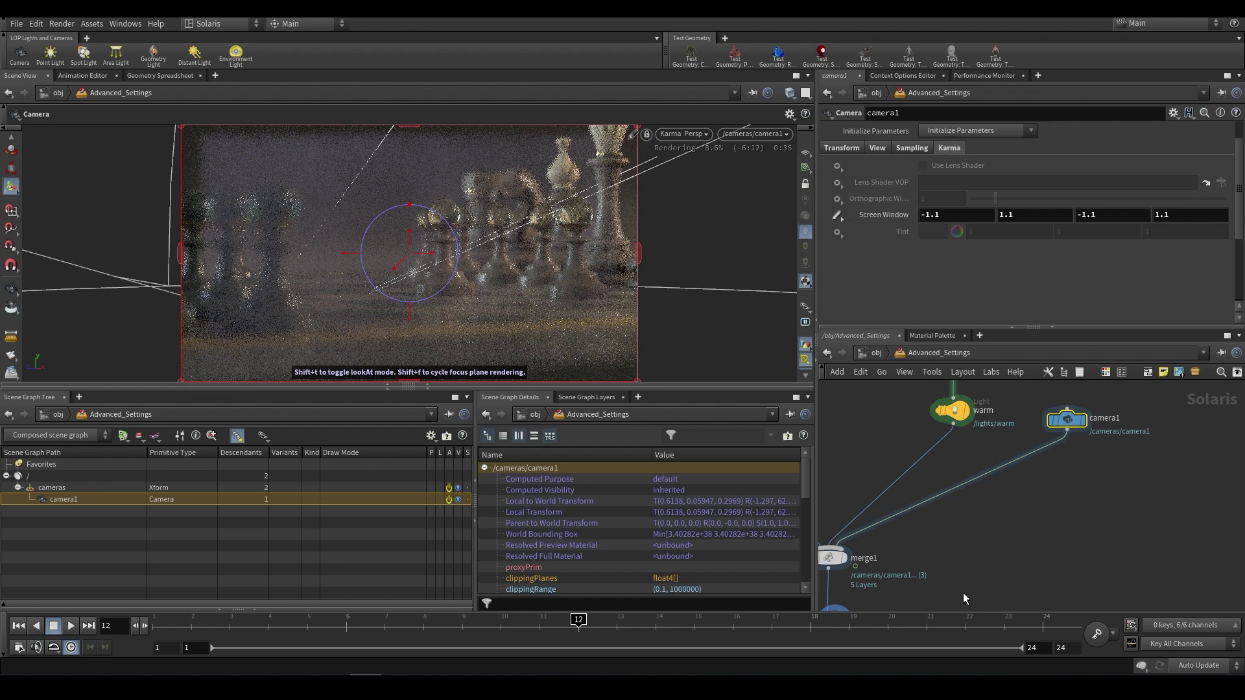
pyautogui.moveTo(968, 594); pyautogui.dragTo(1048, 520, button='middle')
pyautogui.click(914, 539)
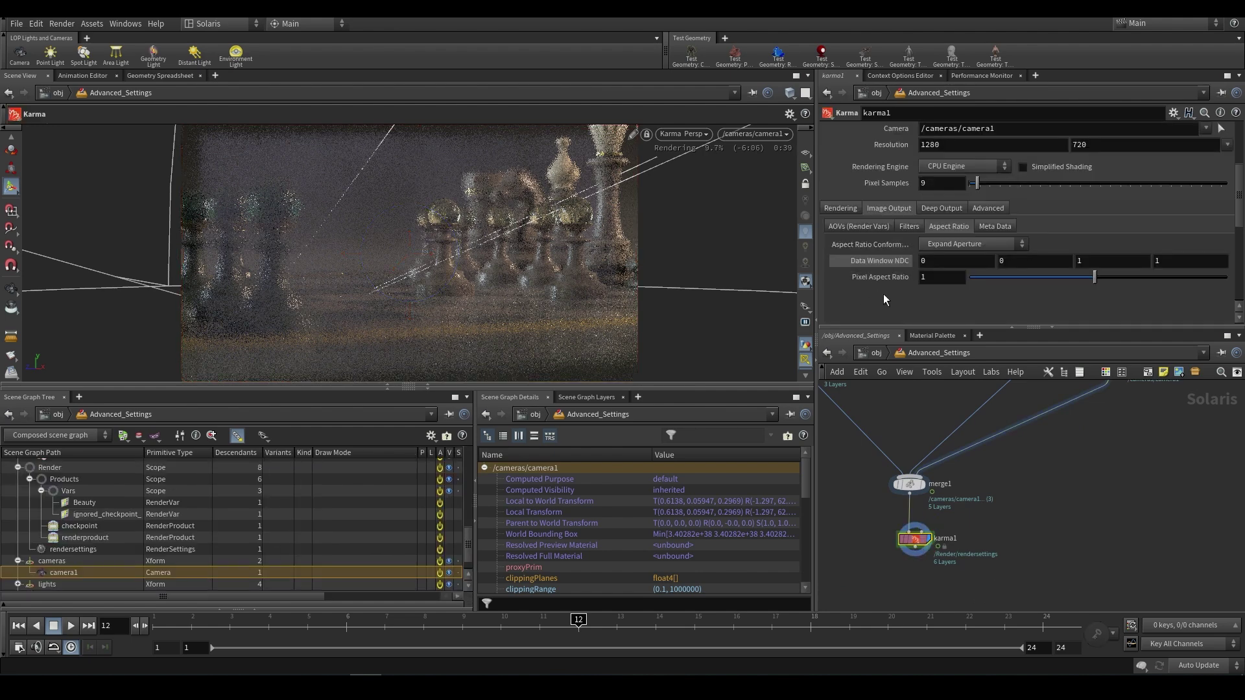
pyautogui.moveTo(1136, 351); pyautogui.dragTo(1051, 430, button='middle')
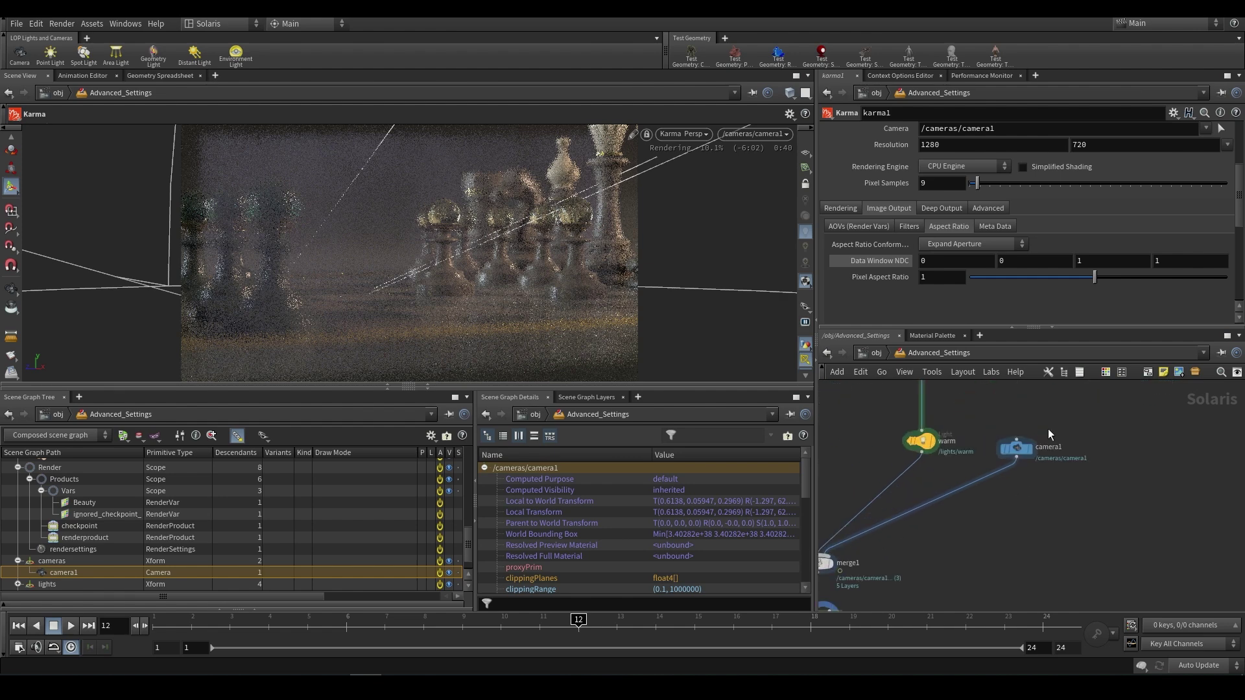
pyautogui.click(1016, 443)
pyautogui.moveTo(869, 551); pyautogui.dragTo(956, 452, button='middle')
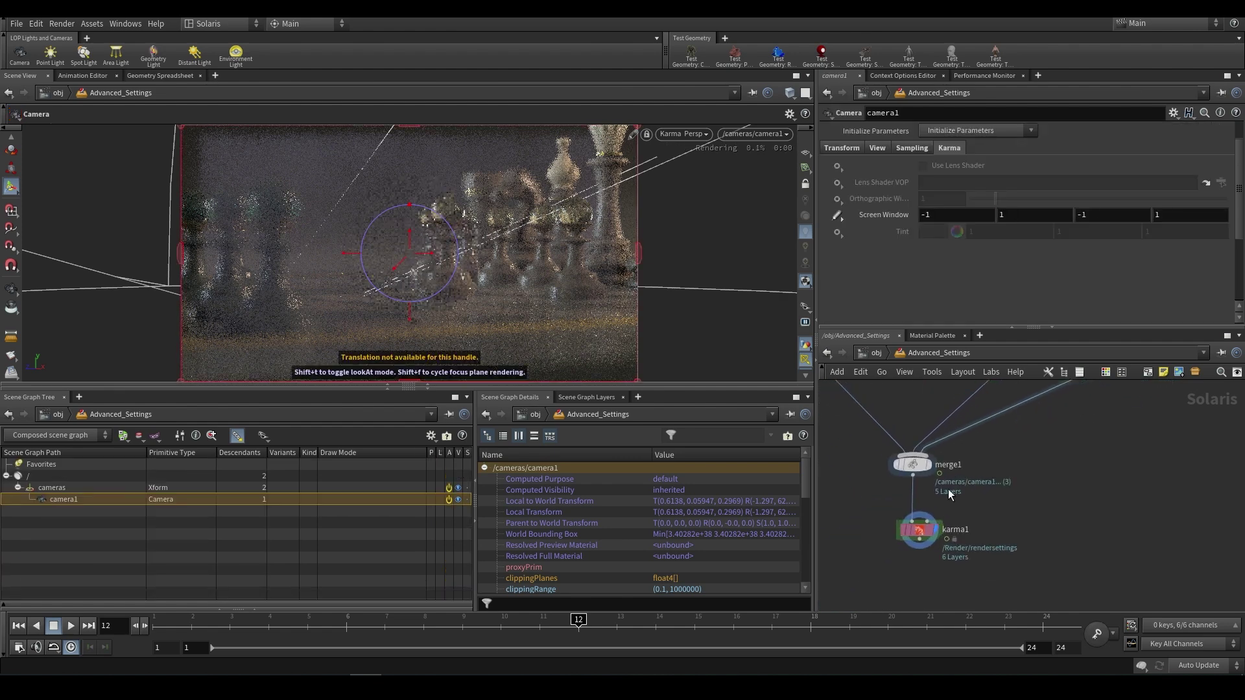
pyautogui.click(923, 535)
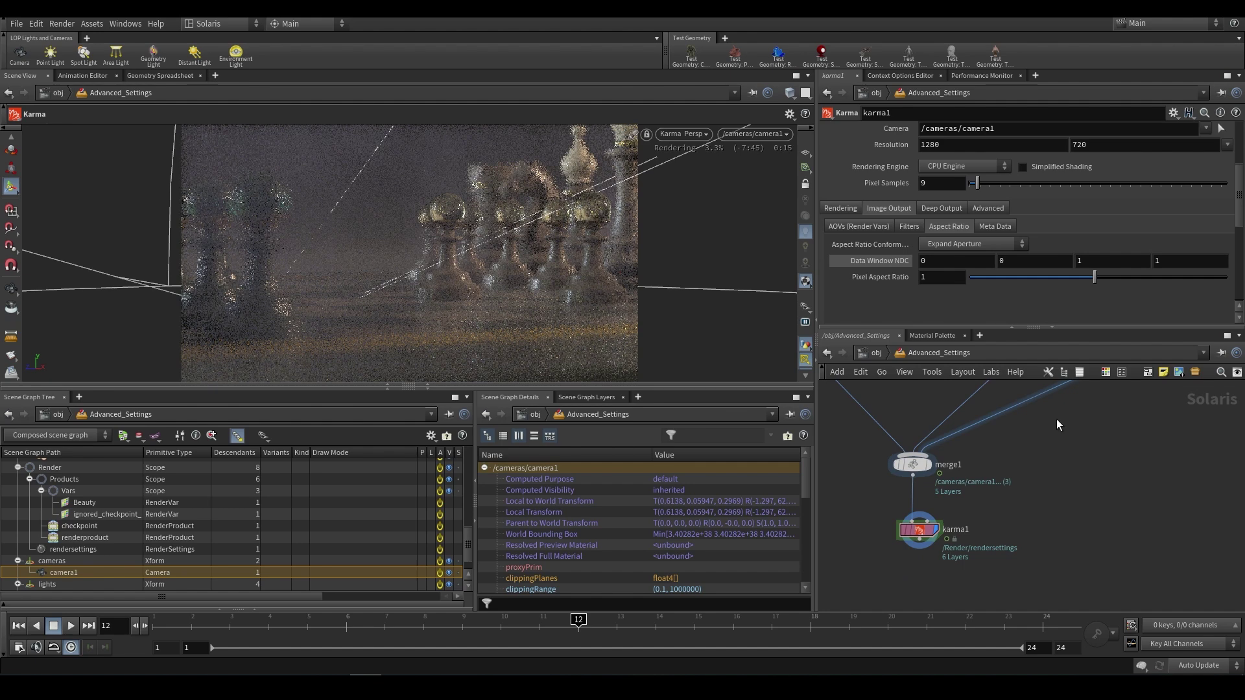
# Switch the viewport away from the Karma renderer and enable Deep Camera Map in karma1's deep output settings.
pyautogui.click(702, 134)
pyautogui.click(702, 180)
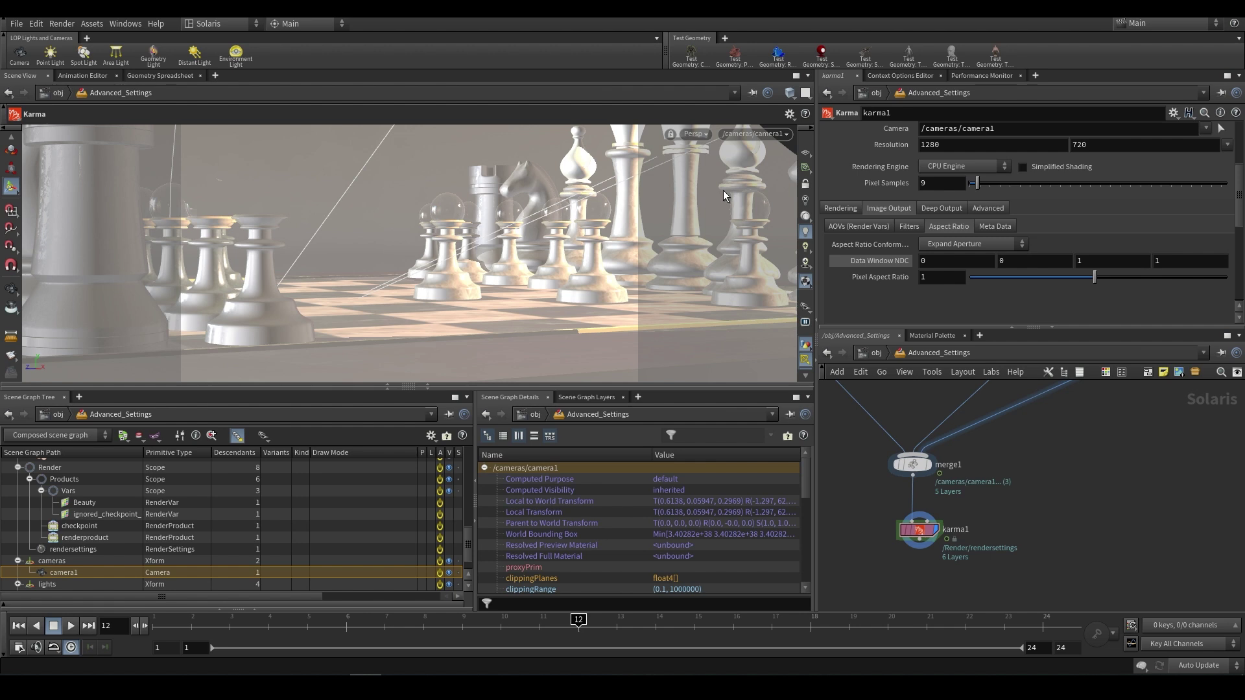
pyautogui.click(936, 204)
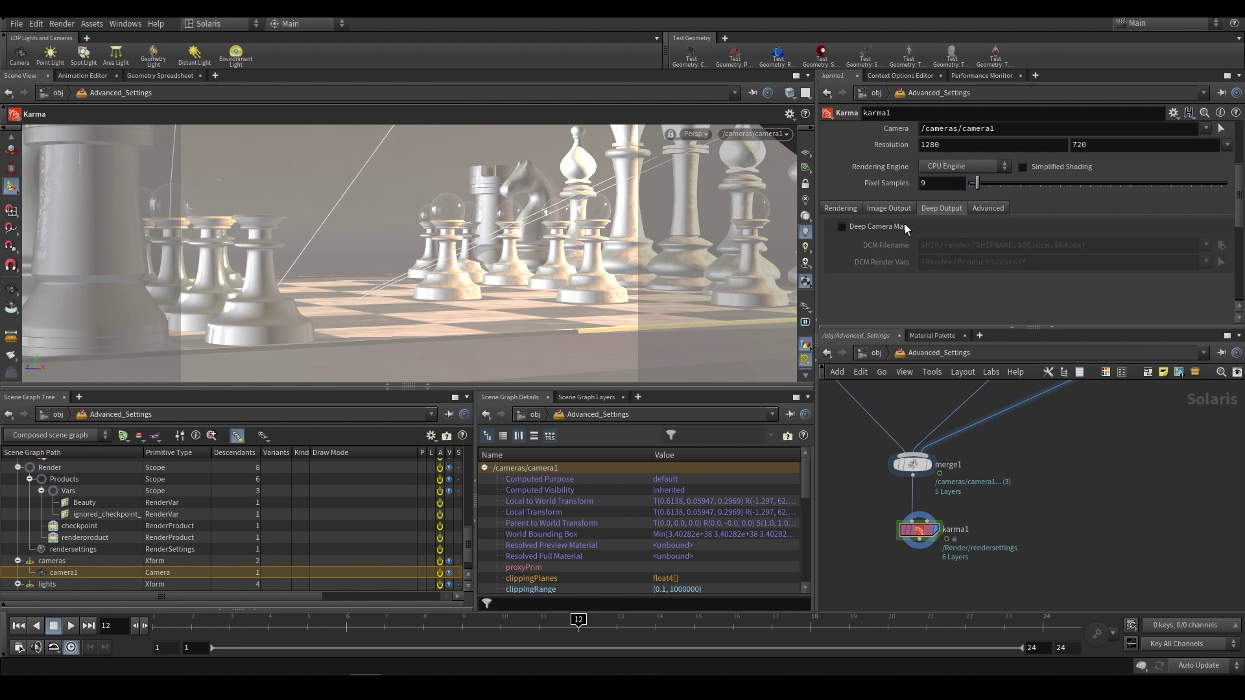
pyautogui.scroll(2, 946, 228)
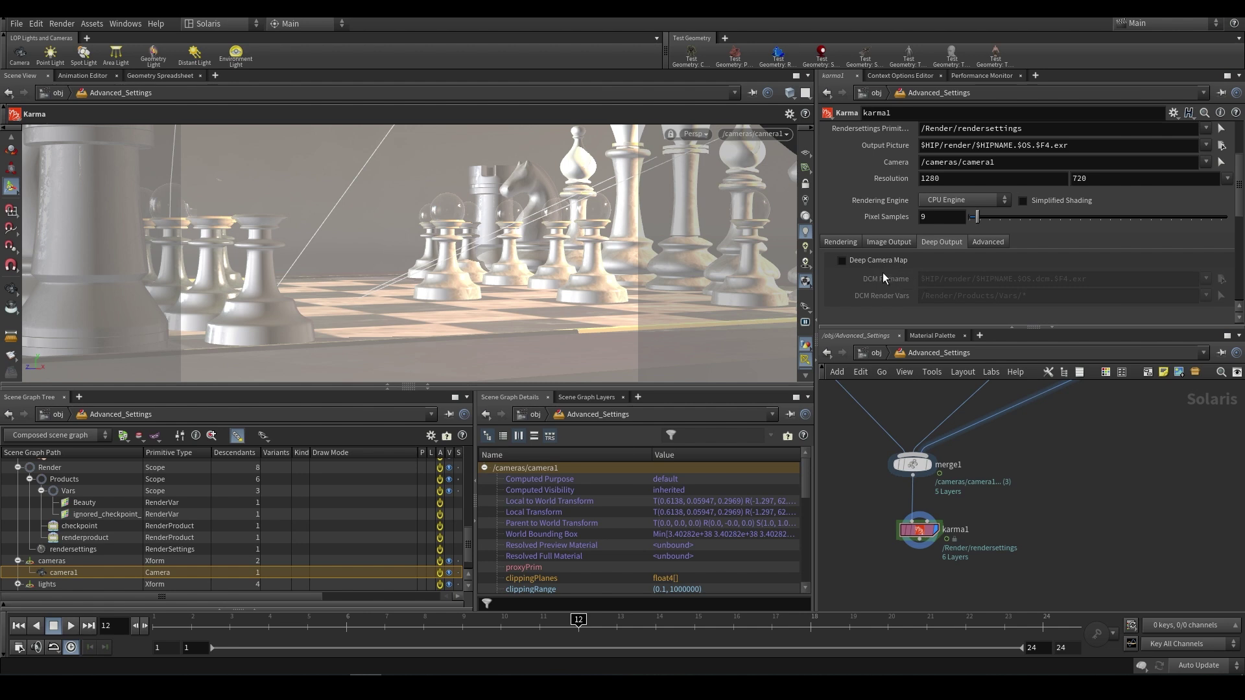
pyautogui.click(842, 262)
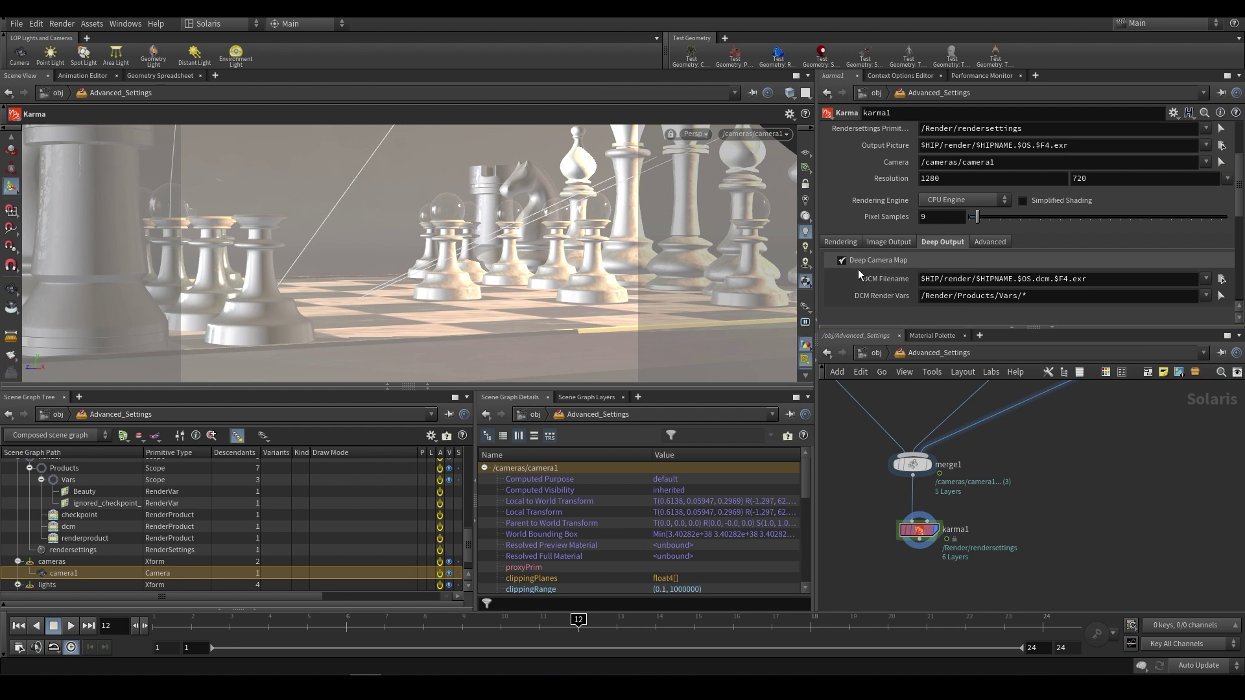
# Compare the DCM Filename path with karma1's Output Picture path.
pyautogui.click(1109, 282)
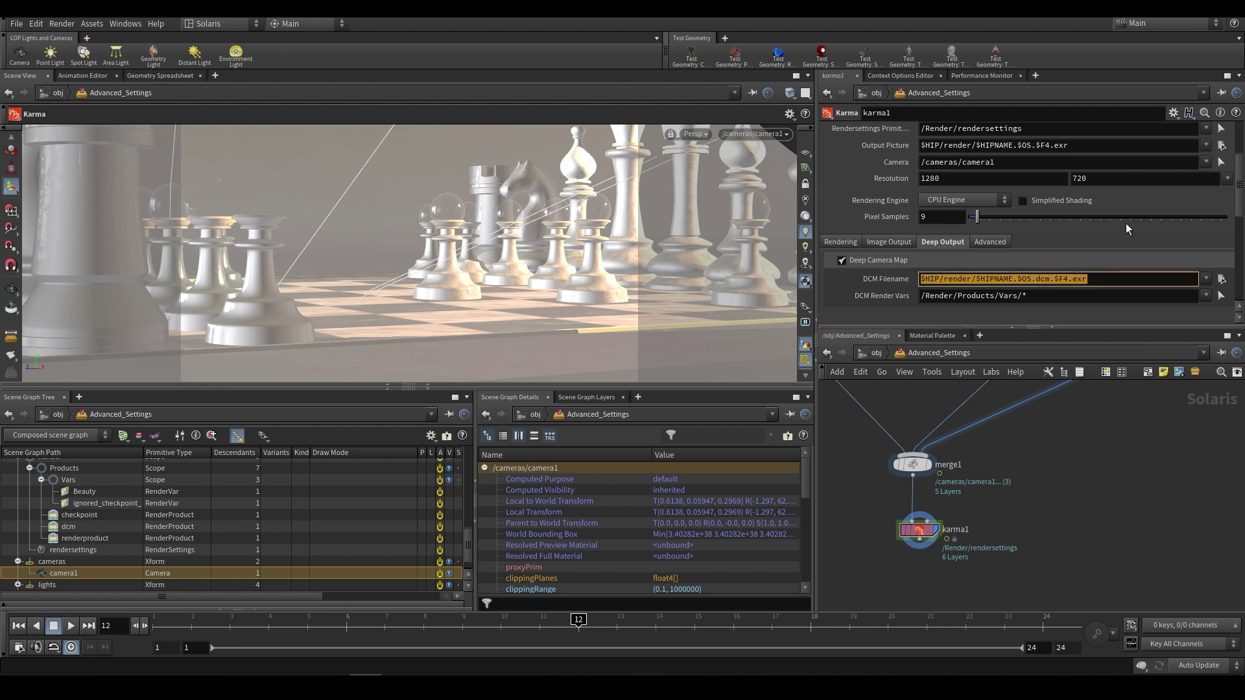
pyautogui.click(933, 145)
pyautogui.click(928, 146)
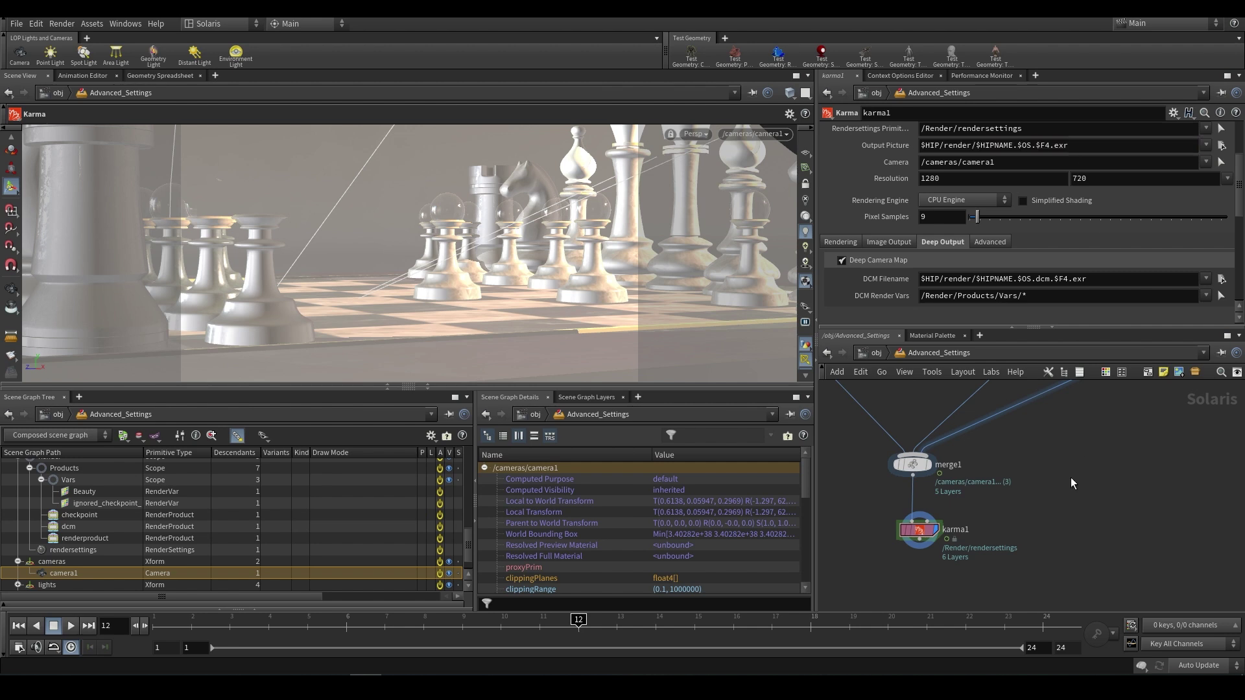
pyautogui.moveTo(981, 149); pyautogui.dragTo(1069, 147)
pyautogui.click(1030, 283)
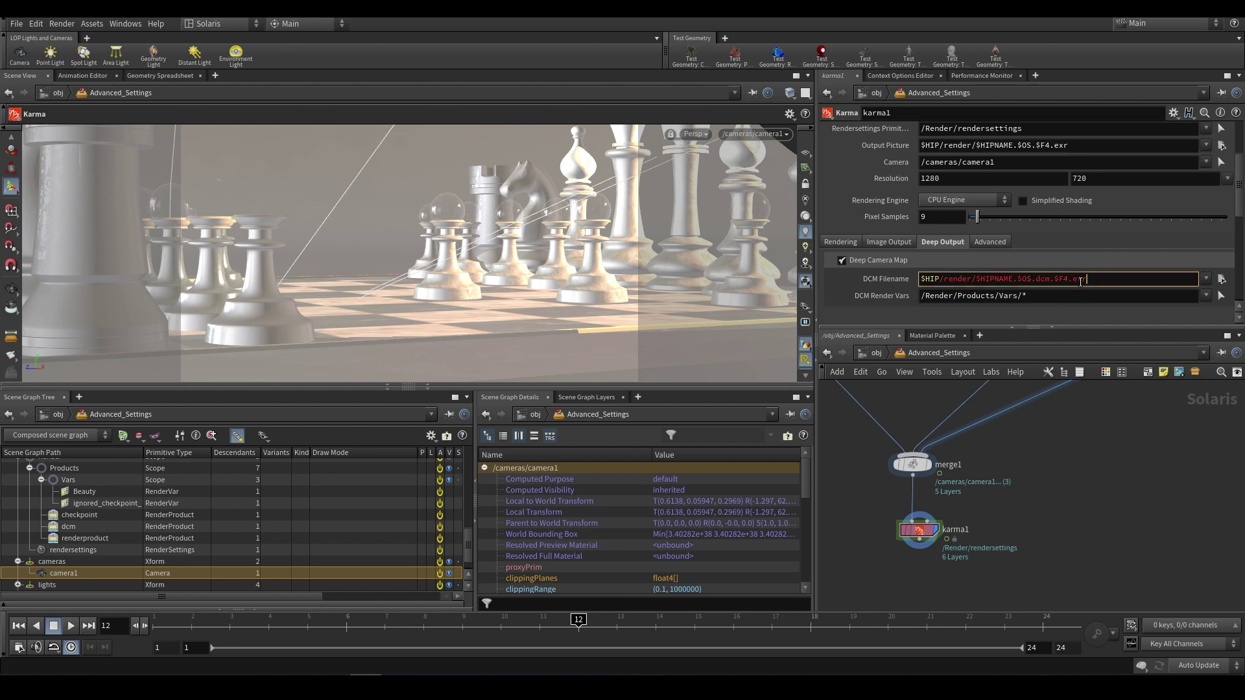
pyautogui.press('Return')
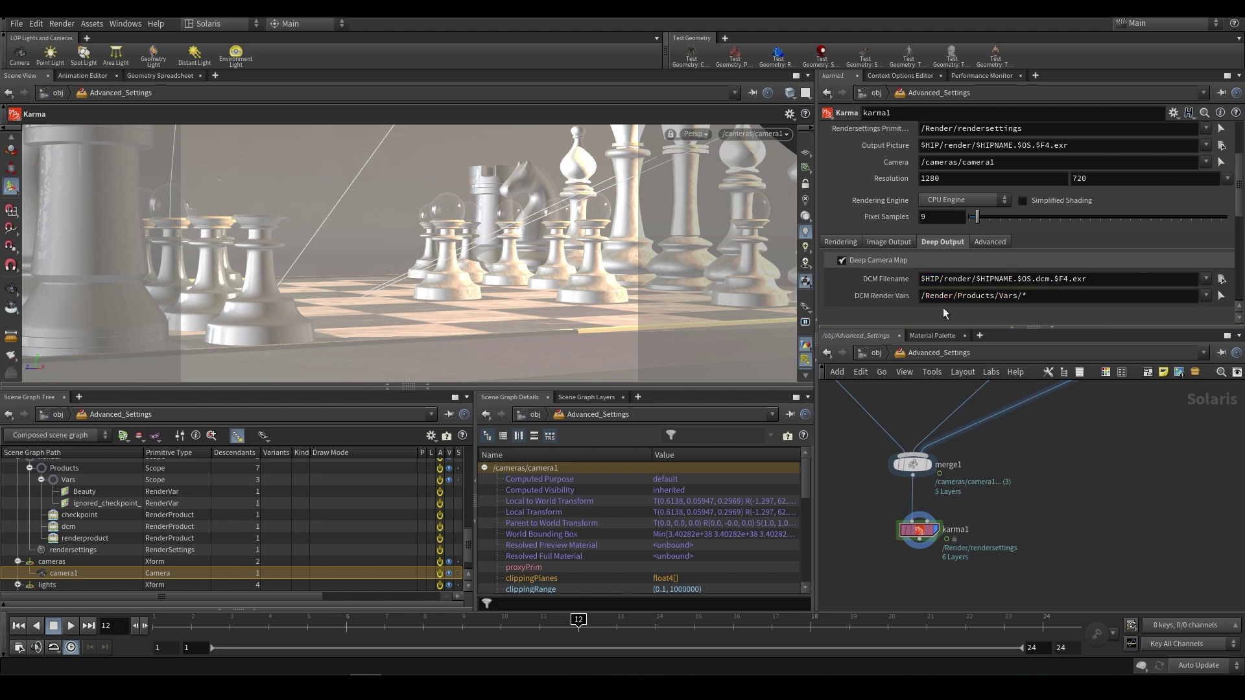
# Enable the Combined Diffuse AOV among the diffuse components in karma1's image output.
pyautogui.click(875, 242)
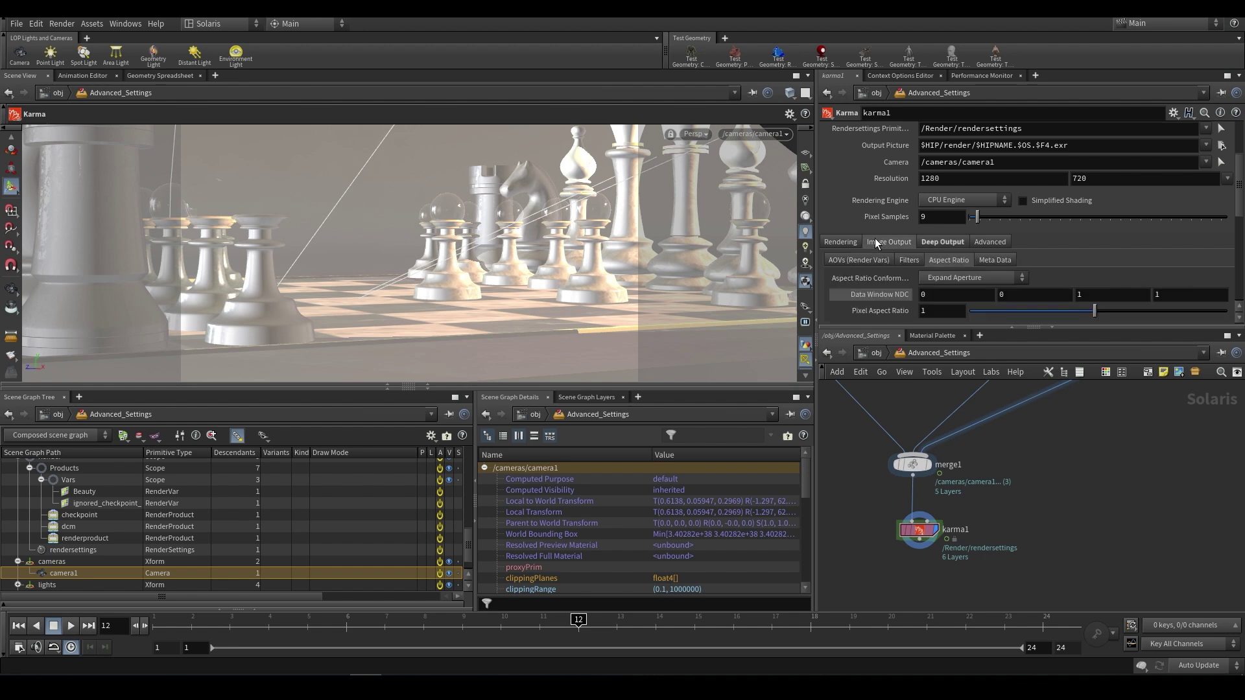
pyautogui.click(878, 262)
pyautogui.scroll(-5, 882, 271)
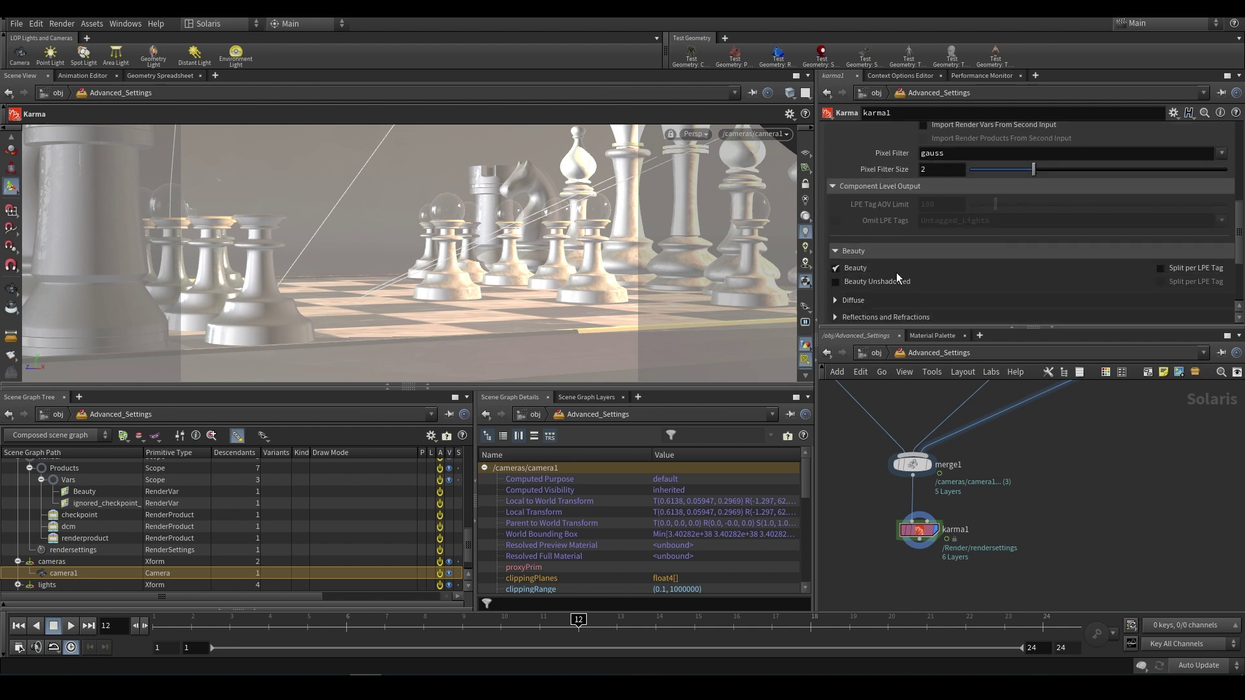
pyautogui.scroll(-2, 900, 272)
pyautogui.click(853, 199)
pyautogui.click(836, 217)
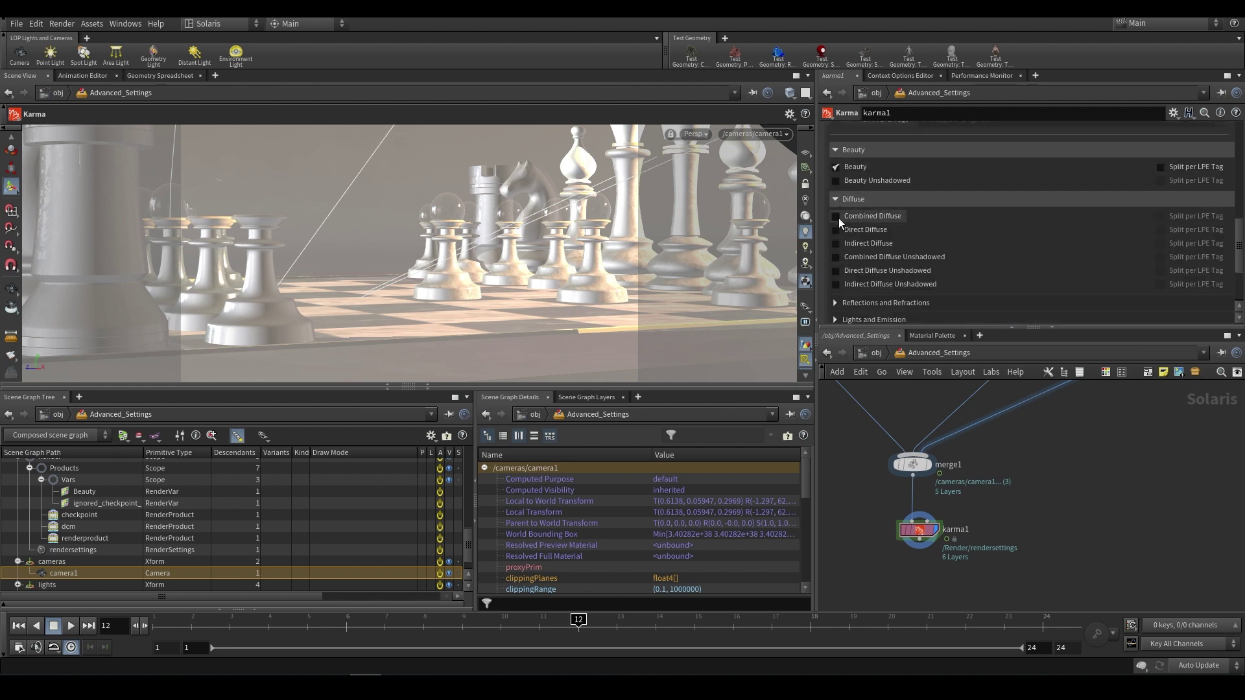
# Enable the combined volume AOV in karma1's component-level output.
pyautogui.scroll(-2, 894, 260)
pyautogui.click(882, 265)
pyautogui.scroll(-1, 865, 254)
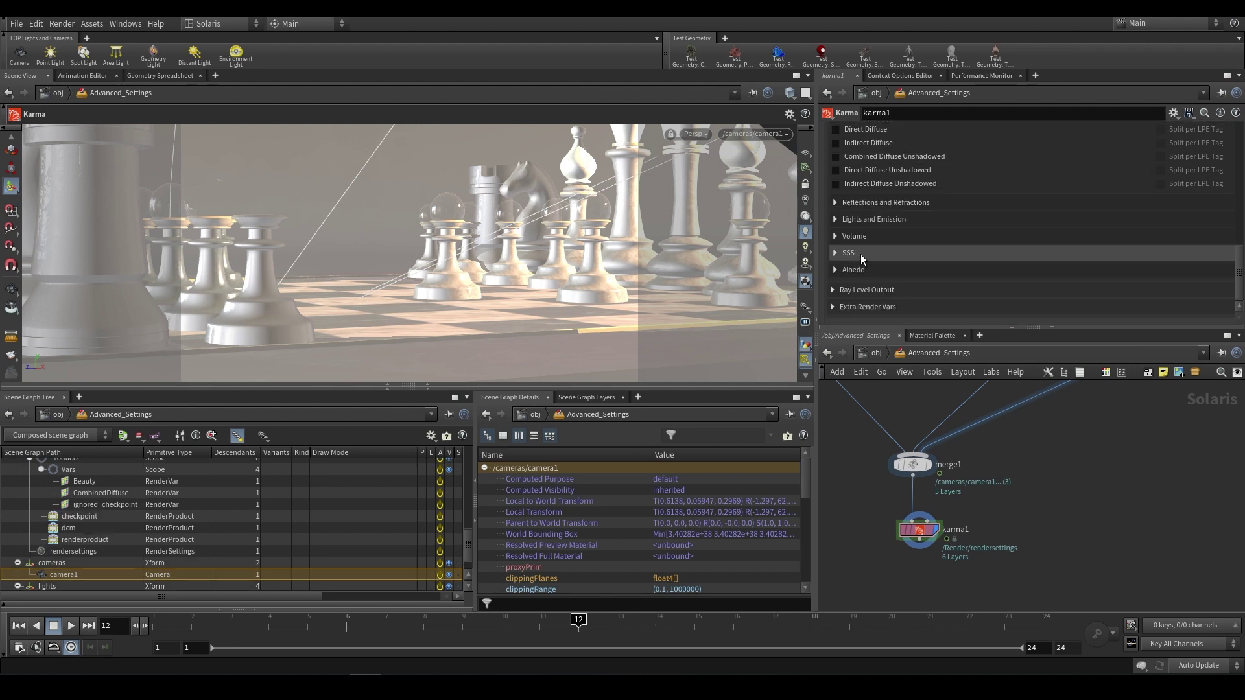
pyautogui.click(839, 252)
pyautogui.scroll(10, 892, 273)
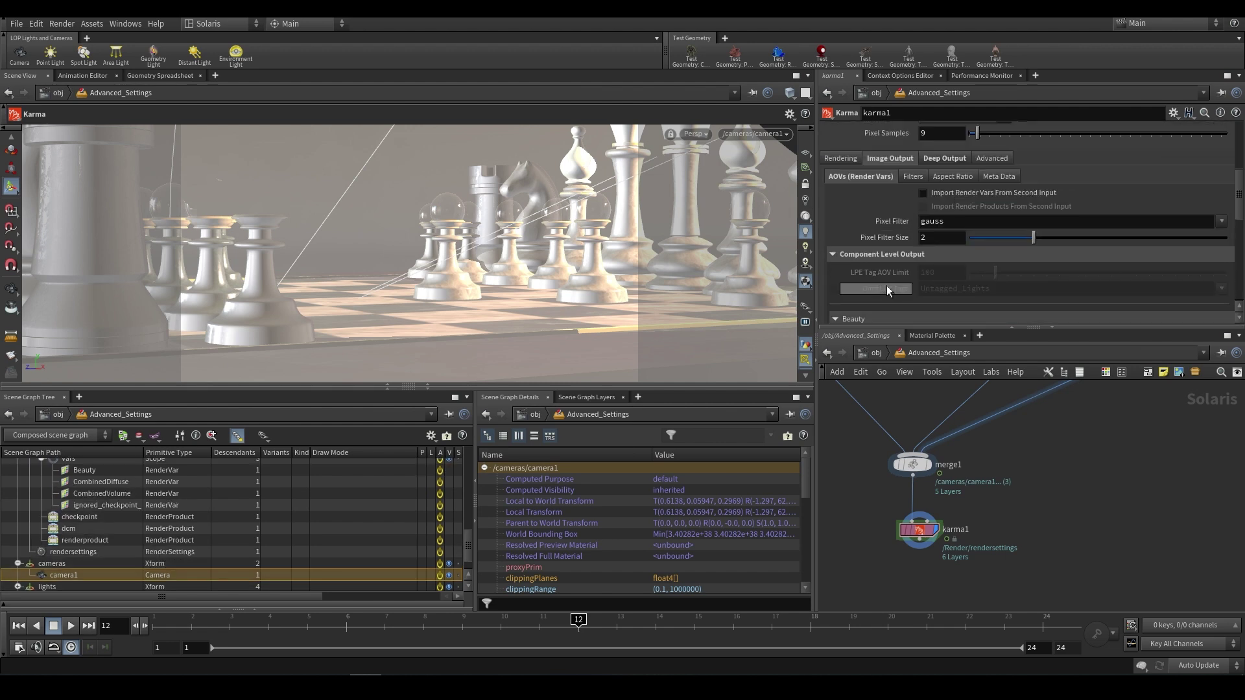
# Return to karma1's deep output settings and check the DCM Render Vars path.
pyautogui.click(944, 225)
pyautogui.scroll(-1, 893, 286)
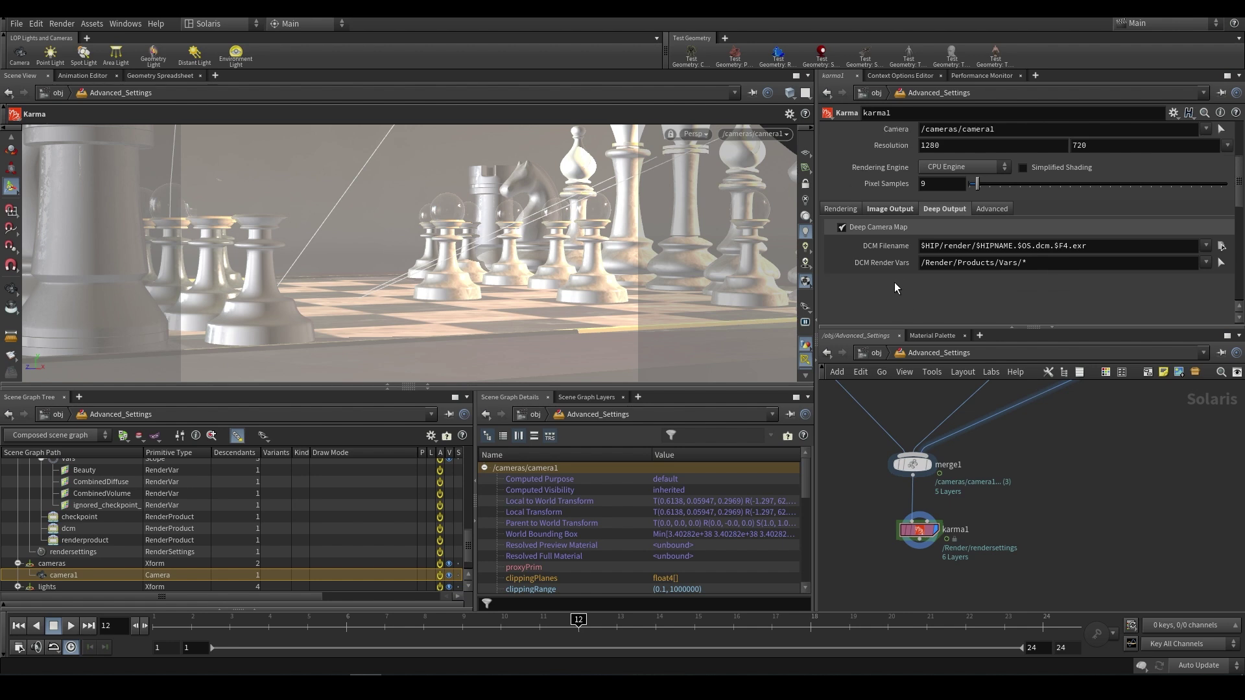
pyautogui.click(939, 263)
pyautogui.click(947, 292)
# Examine the Beauty, CombinedDiffuse and CombinedVolume render vars under /Render/Products/Vars in the scene graph.
pyautogui.scroll(2, 134, 532)
pyautogui.click(72, 504)
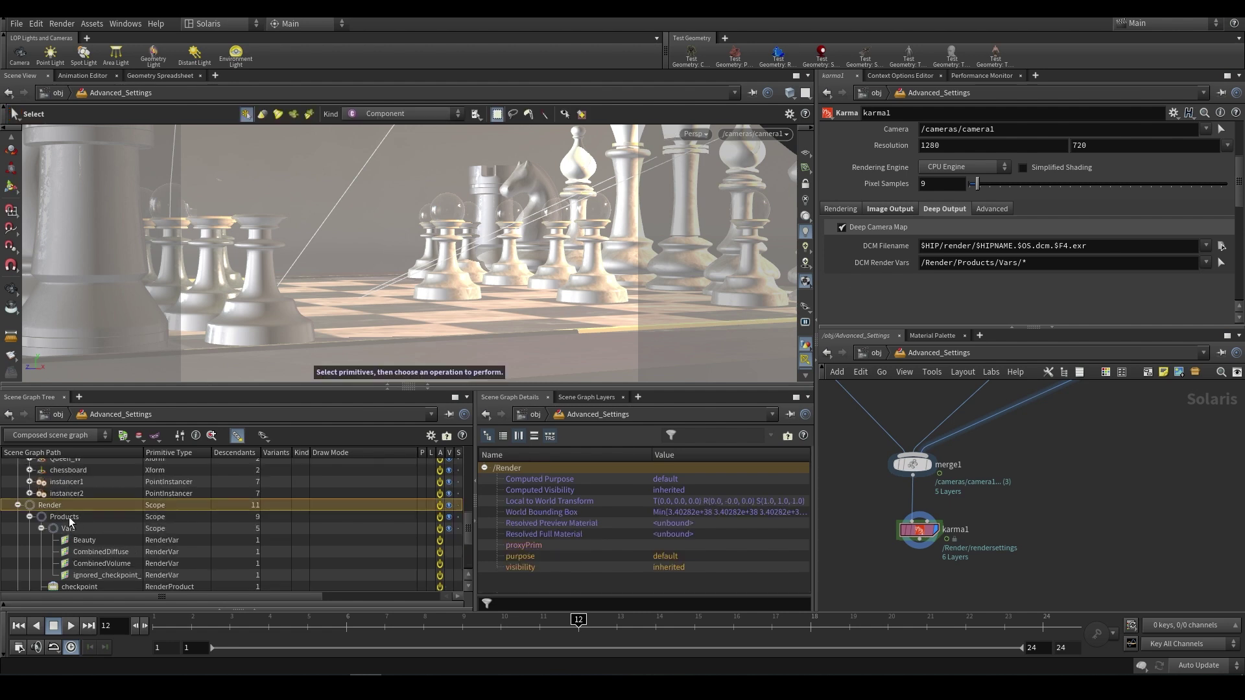
pyautogui.scroll(-1, 67, 516)
pyautogui.click(68, 493)
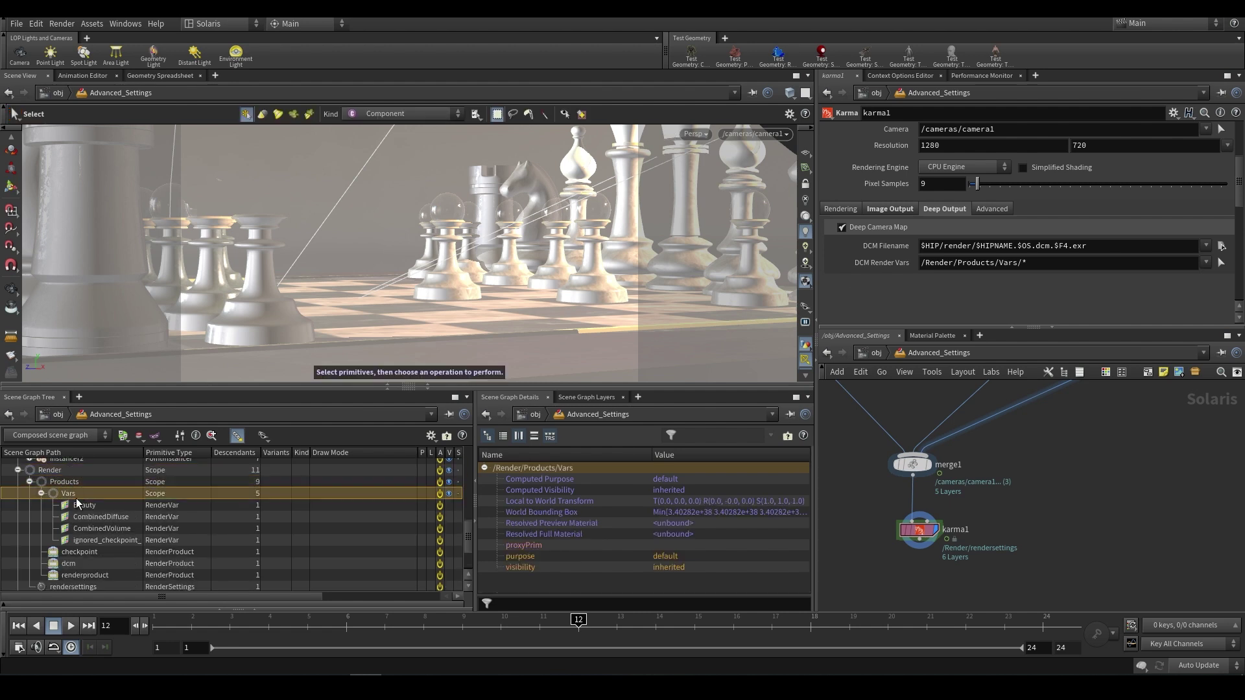
pyautogui.click(84, 506)
pyautogui.click(83, 517)
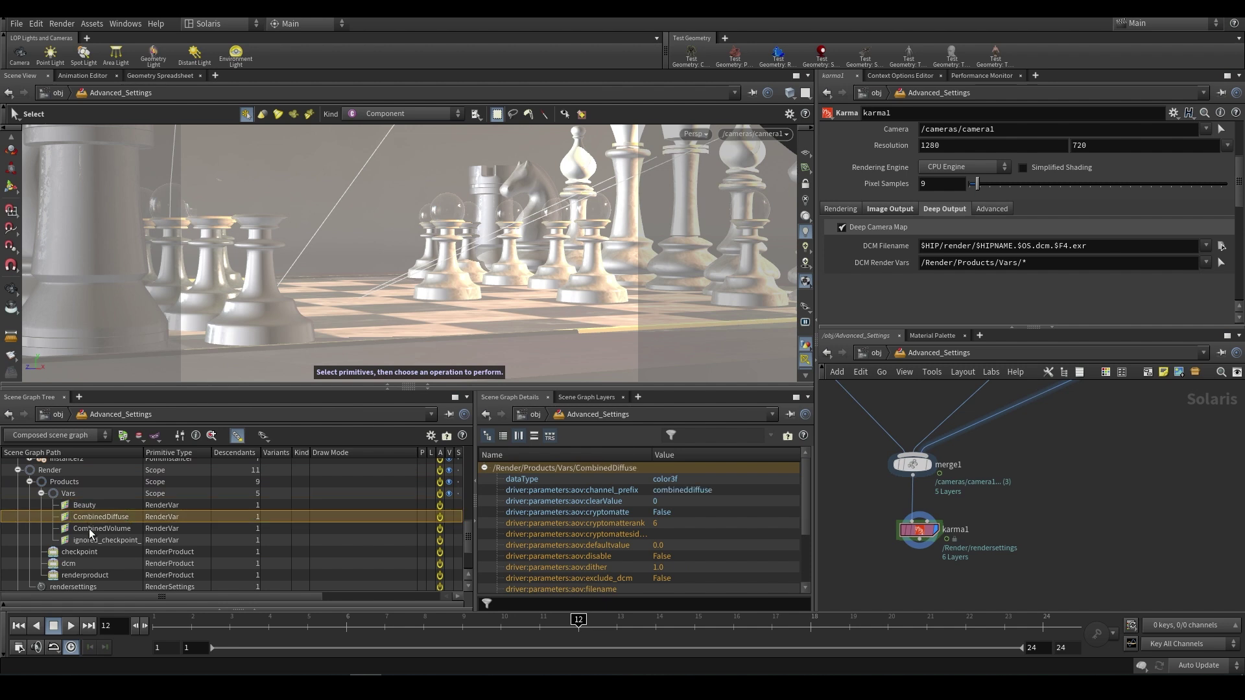
pyautogui.click(88, 528)
pyautogui.click(118, 506)
pyautogui.click(114, 517)
pyautogui.click(111, 538)
pyautogui.click(114, 528)
pyautogui.press('Up')
pyautogui.press('Up')
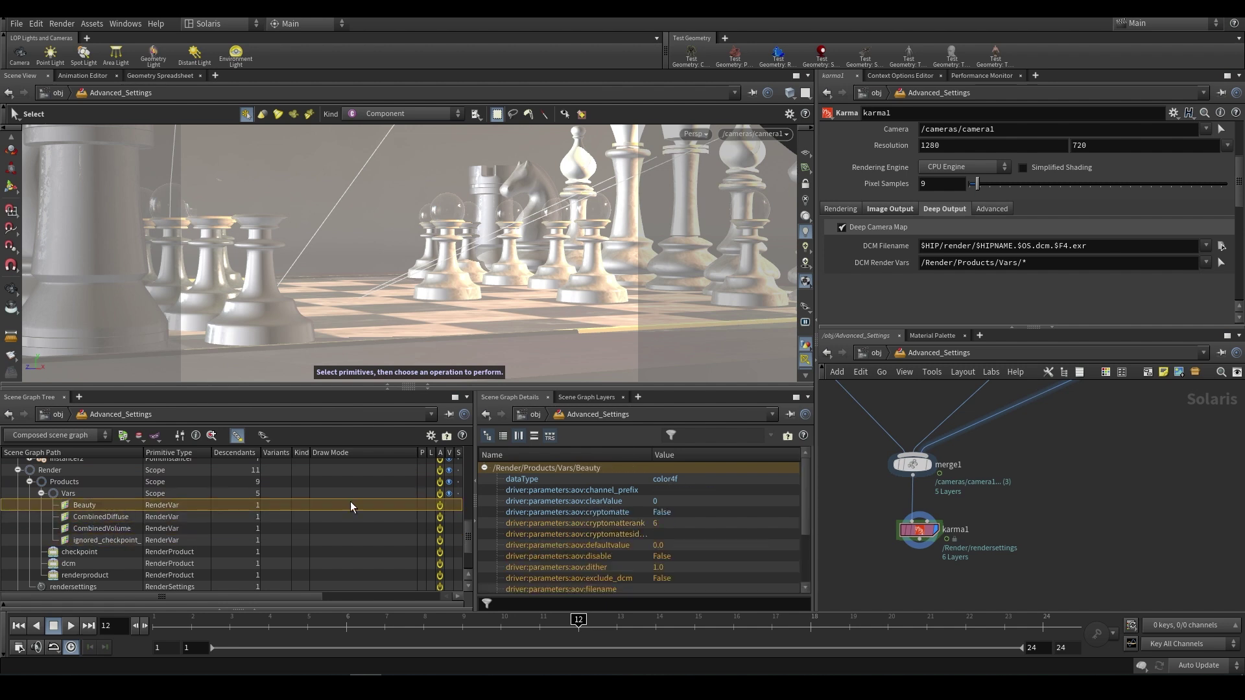
# Set karma1's DCM Render Vars to /Render/Products/Vars/Beauty.
pyautogui.click(1032, 263)
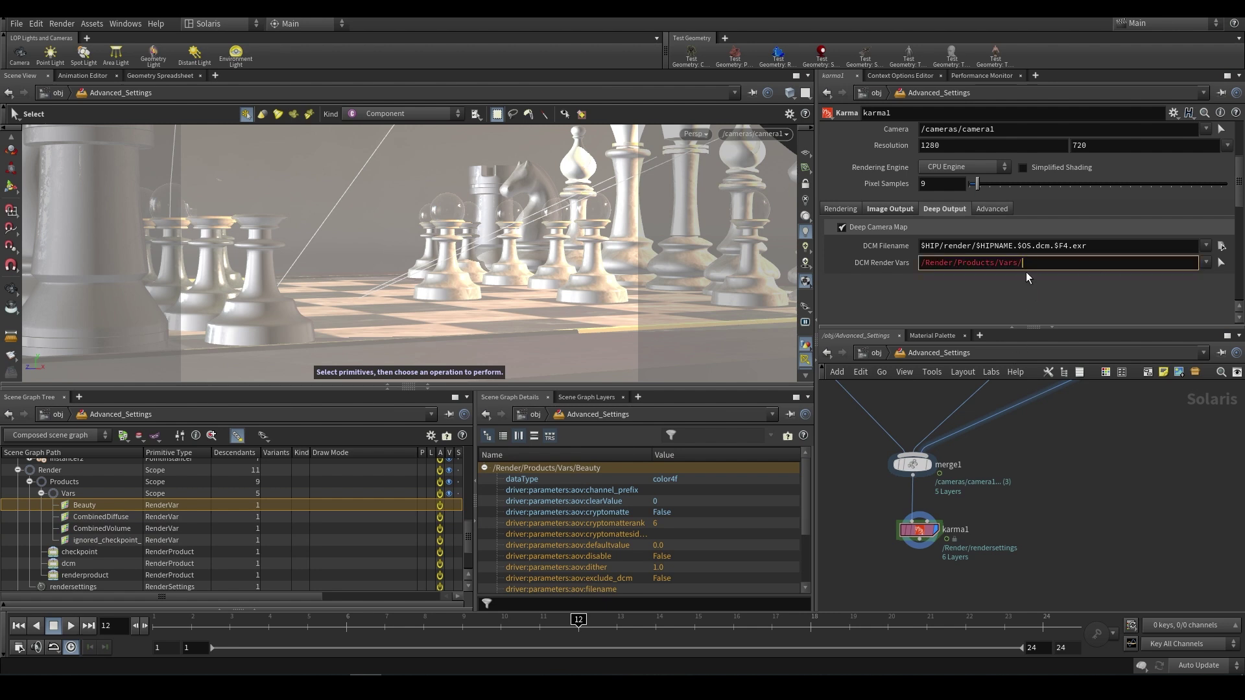
pyautogui.write('uty')
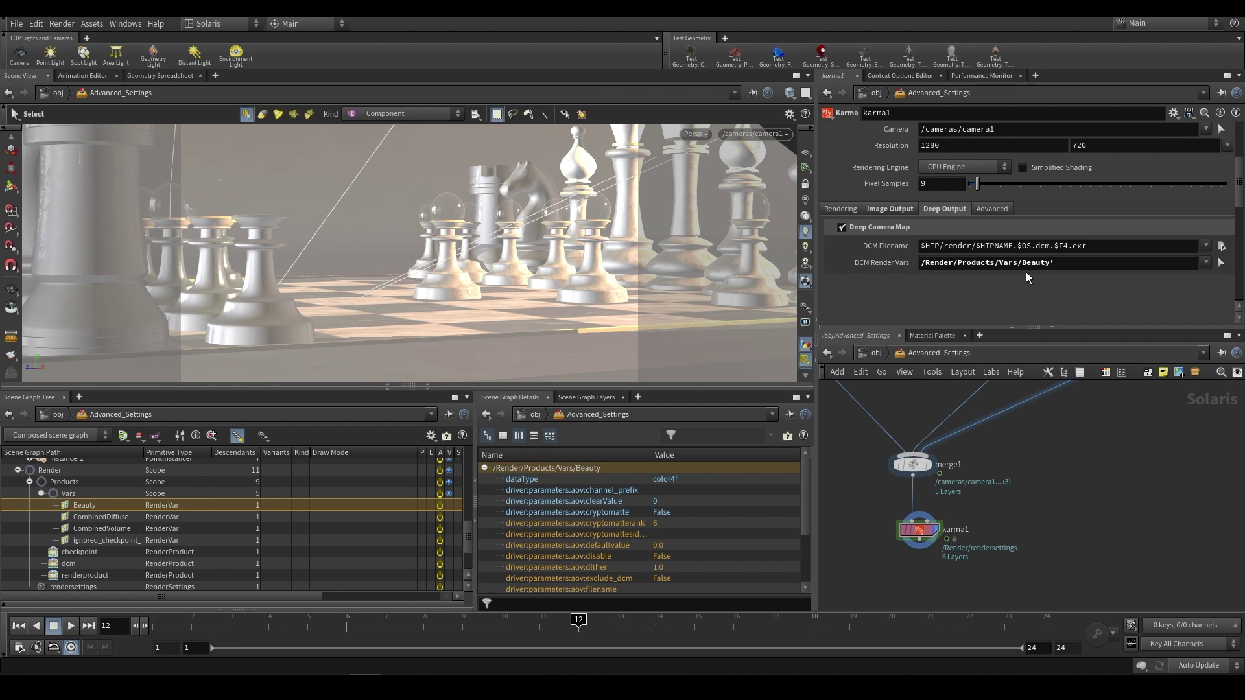
pyautogui.press('Return')
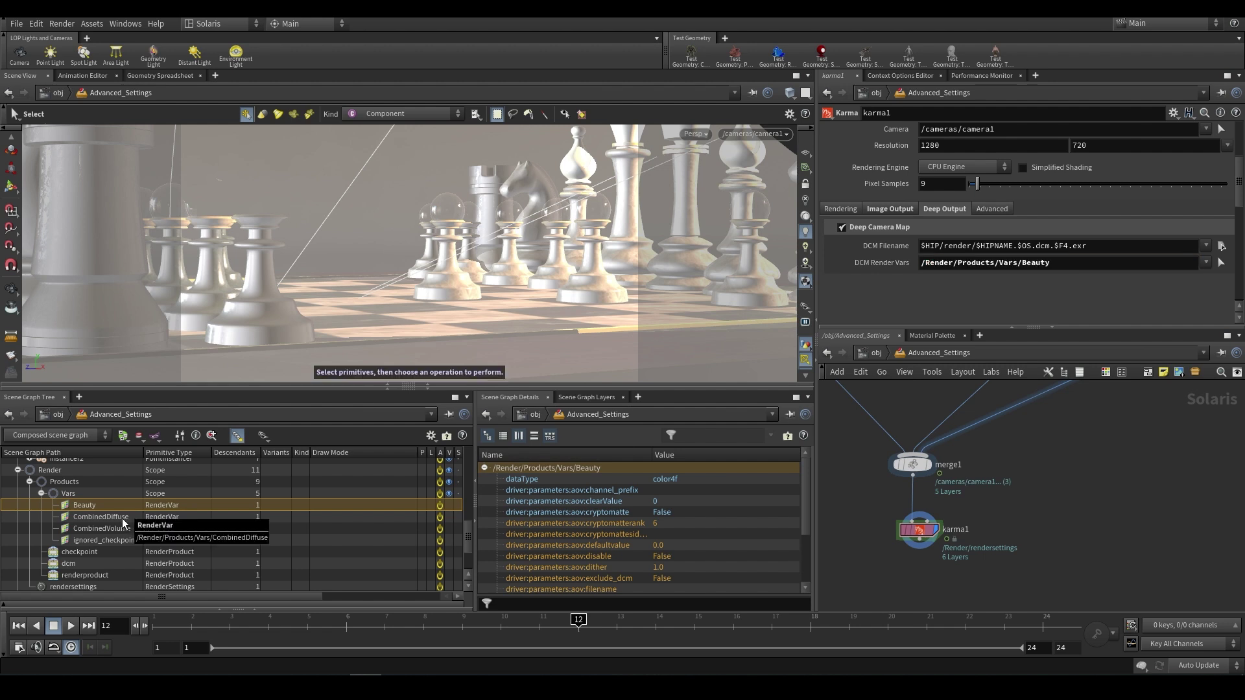
# Switch karma1's DCM Render Vars to CombinedDiffuse, to CombinedVolume, and finally to the wildcard path /Render/Products/Vars/*.
pyautogui.moveTo(119, 520); pyautogui.dragTo(1178, 286)
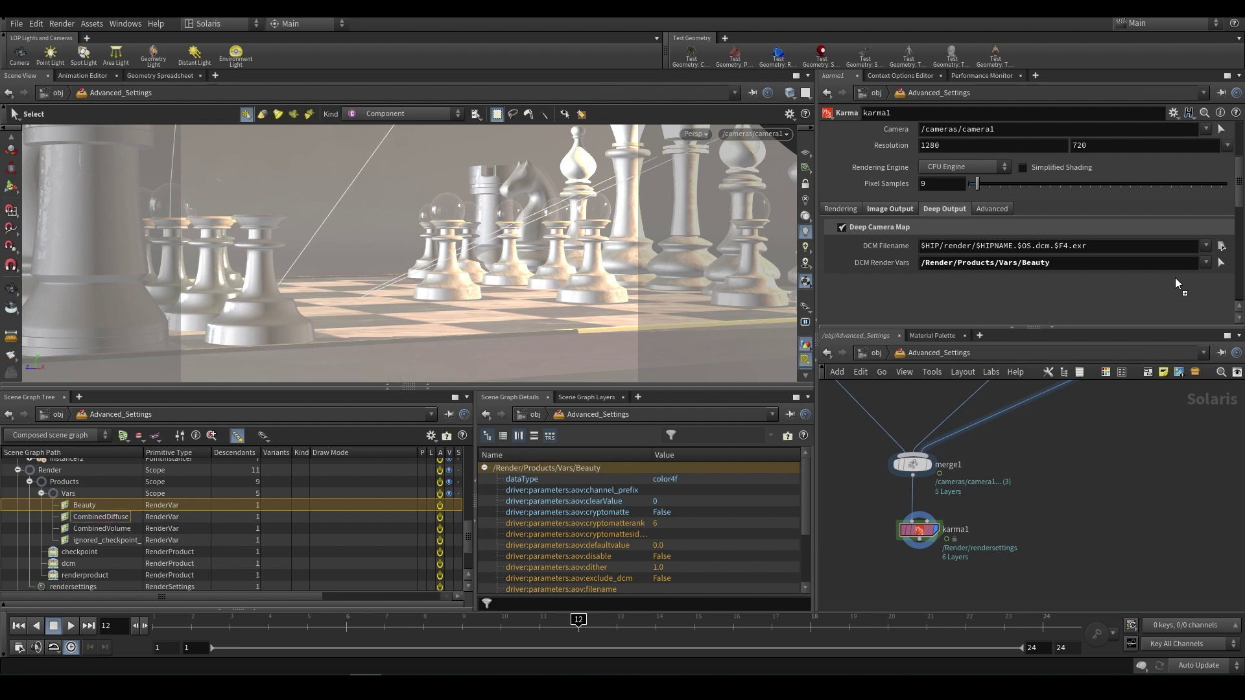
pyautogui.moveTo(1078, 263); pyautogui.dragTo(1078, 264)
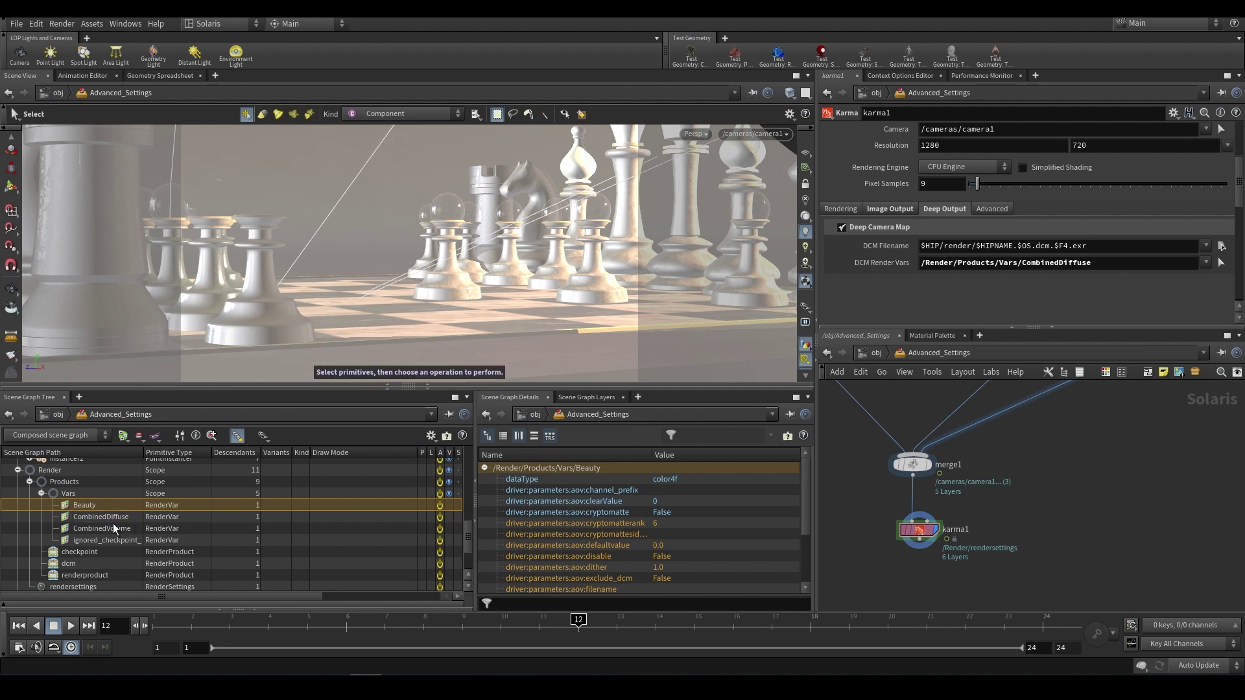
pyautogui.moveTo(114, 529); pyautogui.dragTo(1086, 263)
pyautogui.doubleClick(1086, 263)
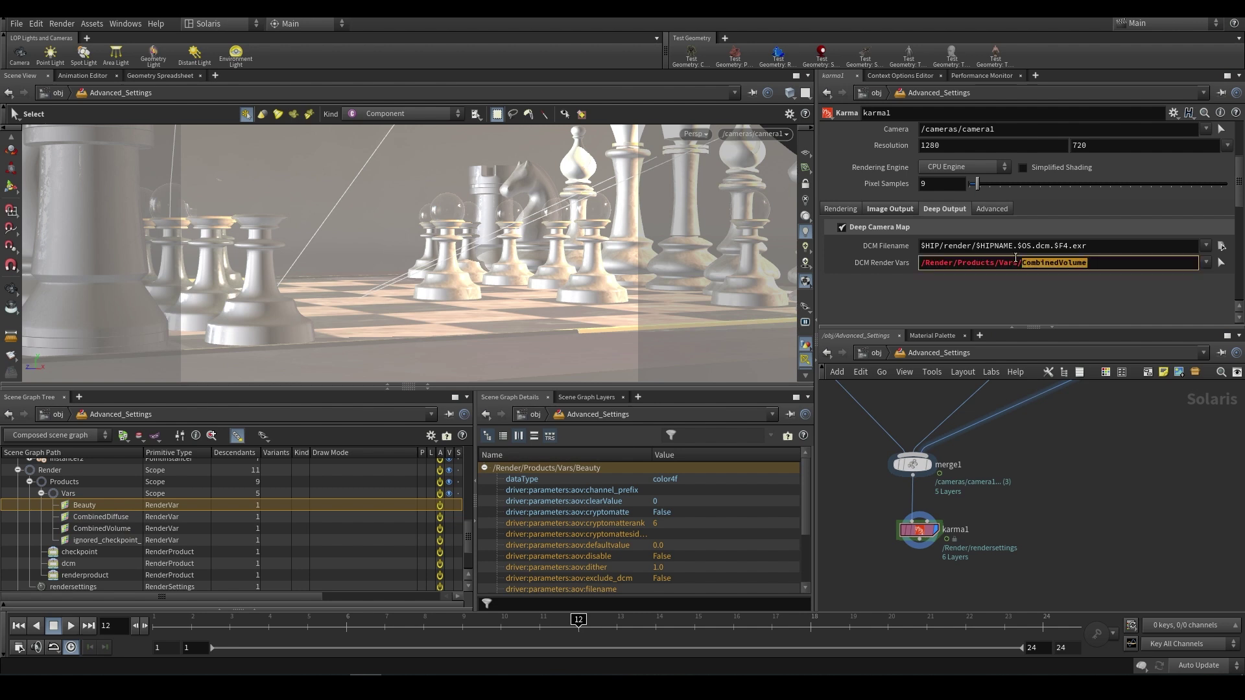
pyautogui.write('*')
pyautogui.press('Return')
# Insert a Prune node on the connection between merge1 and karma1.
pyautogui.moveTo(926, 512); pyautogui.dragTo(934, 537)
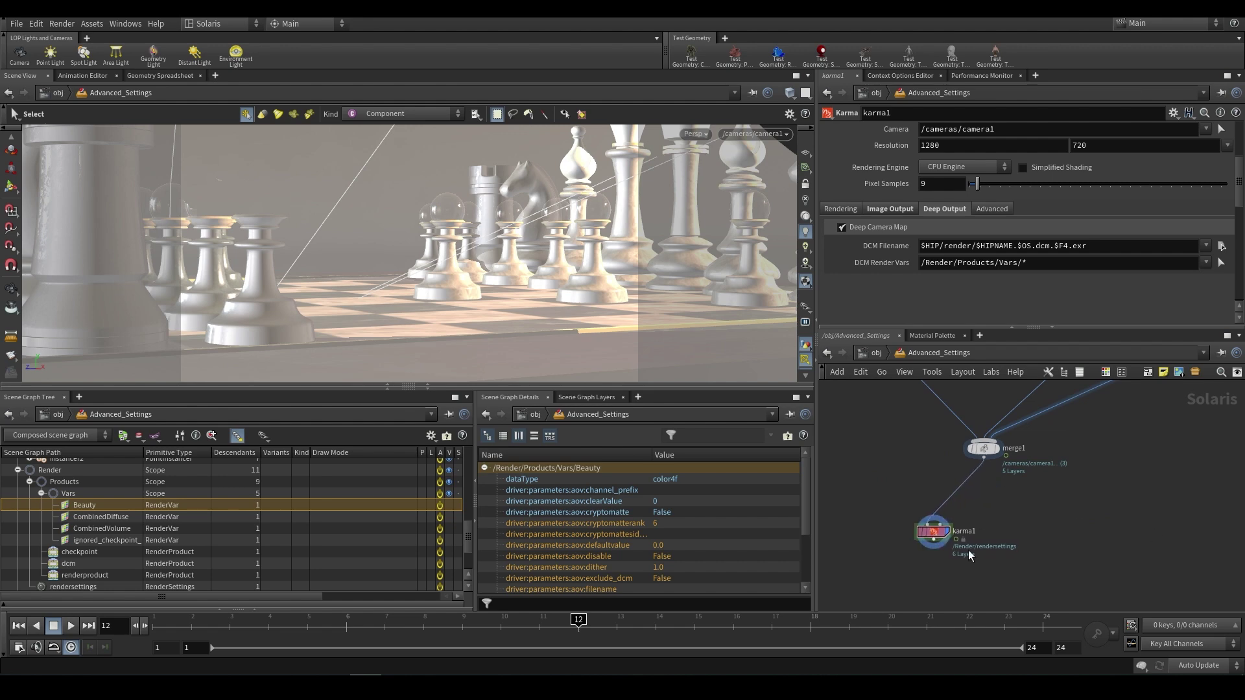
pyautogui.scroll(2, 1001, 516)
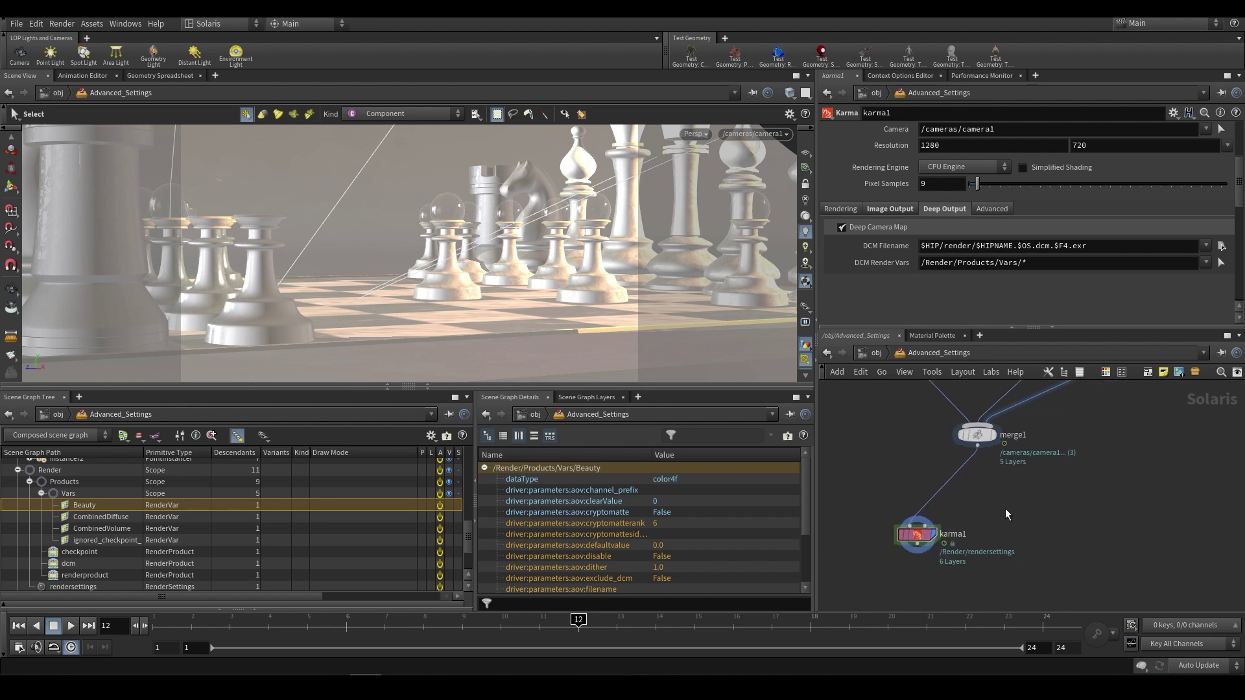
pyautogui.press('Tab')
pyautogui.write('pru')
pyautogui.press('Return')
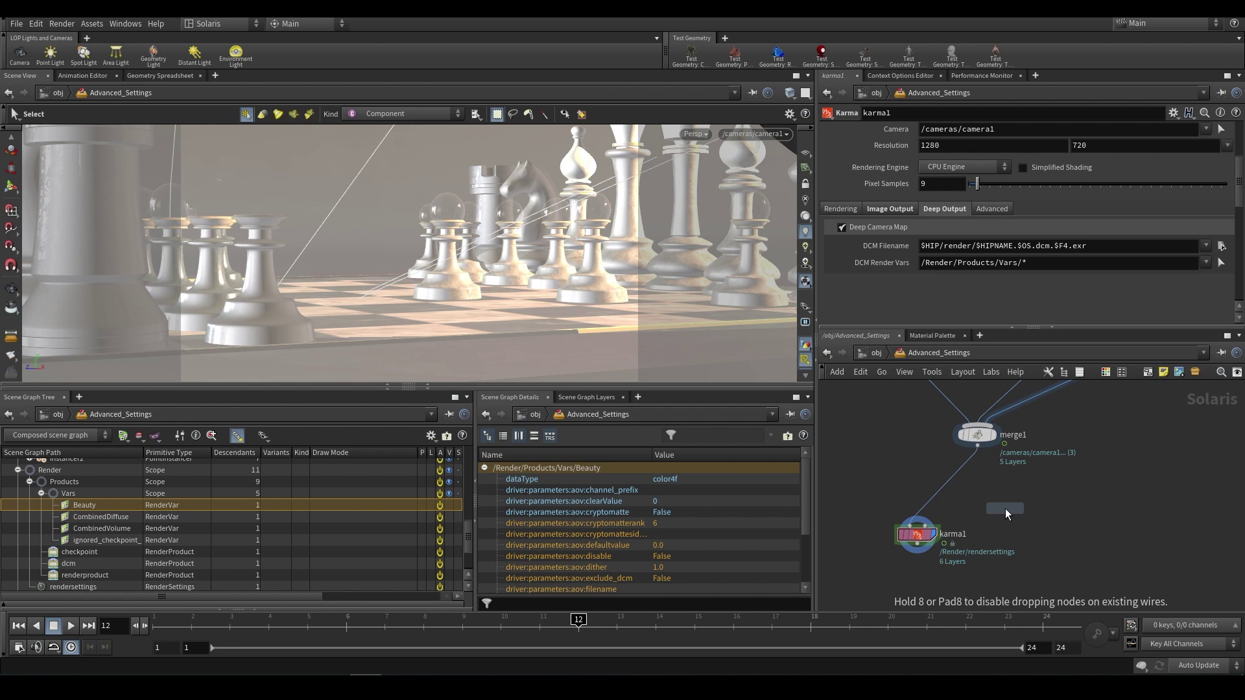
pyautogui.click(930, 498)
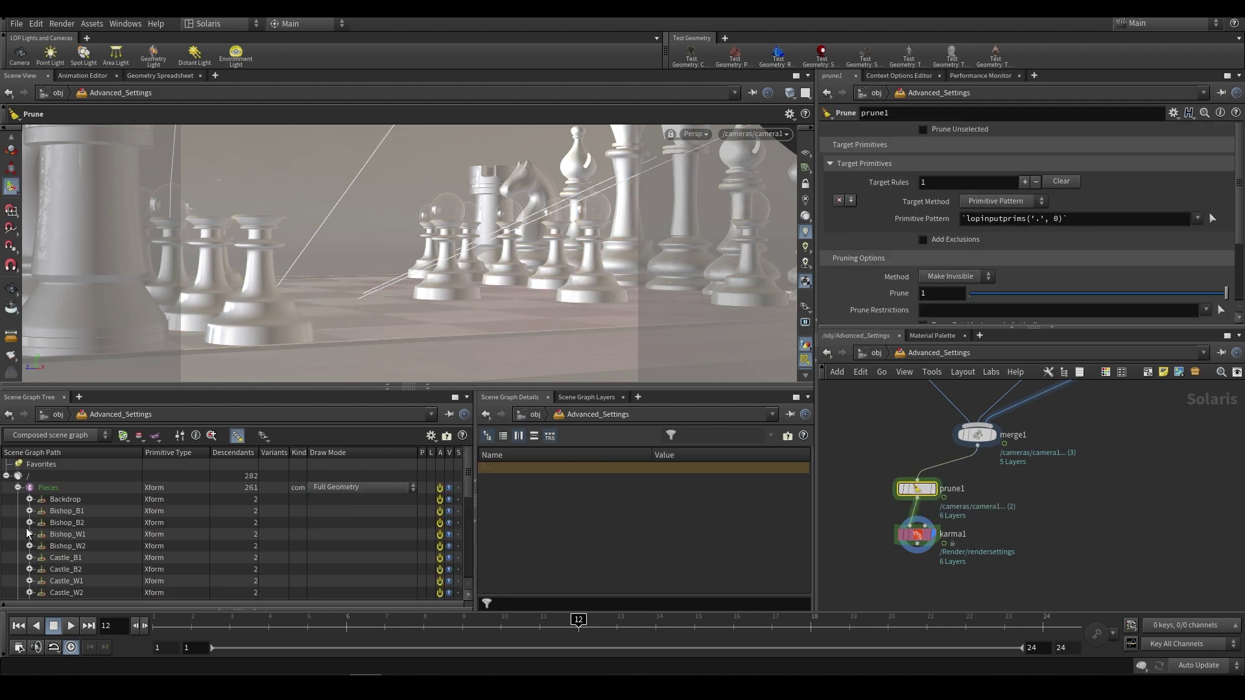
# Set prune1's primitive pattern to /smoke and its pruning method to Deactivate.
pyautogui.click(18, 487)
pyautogui.click(48, 545)
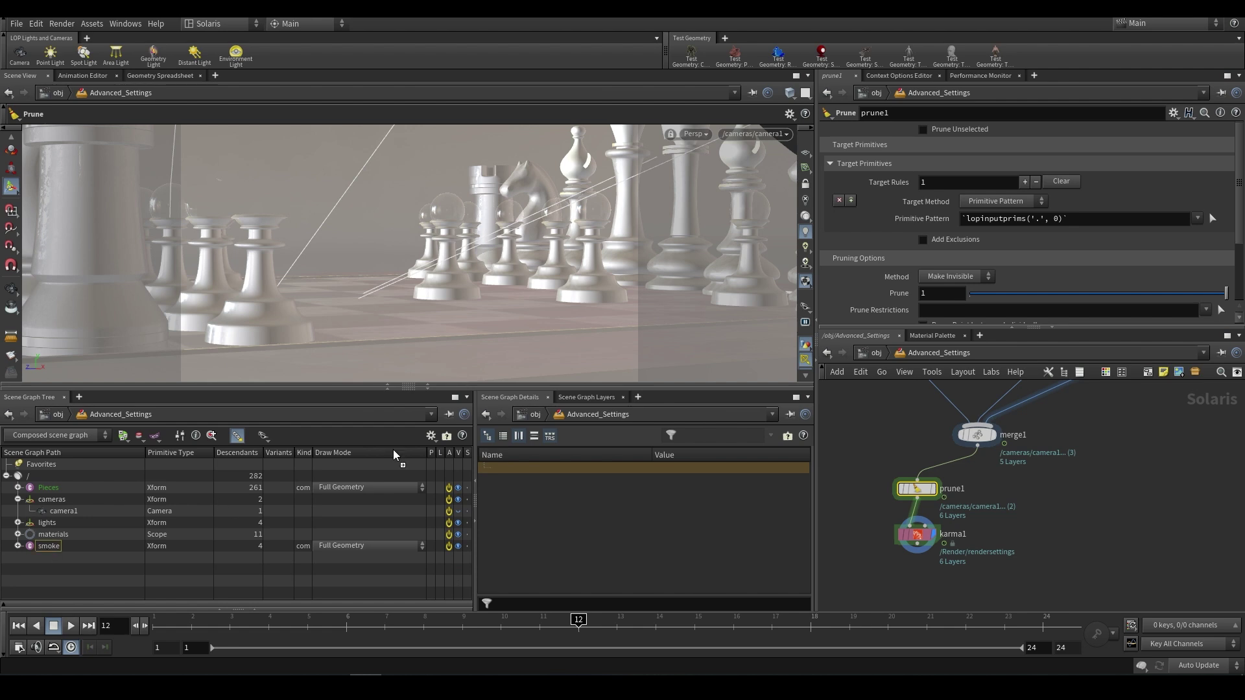
pyautogui.moveTo(1009, 223); pyautogui.dragTo(1013, 216)
pyautogui.click(953, 276)
pyautogui.click(956, 293)
# Duplicate prune1 beside the original under merge1 and enable Prune Unselected on the copy.
pyautogui.click(927, 537)
pyautogui.moveTo(924, 543); pyautogui.dragTo(924, 567)
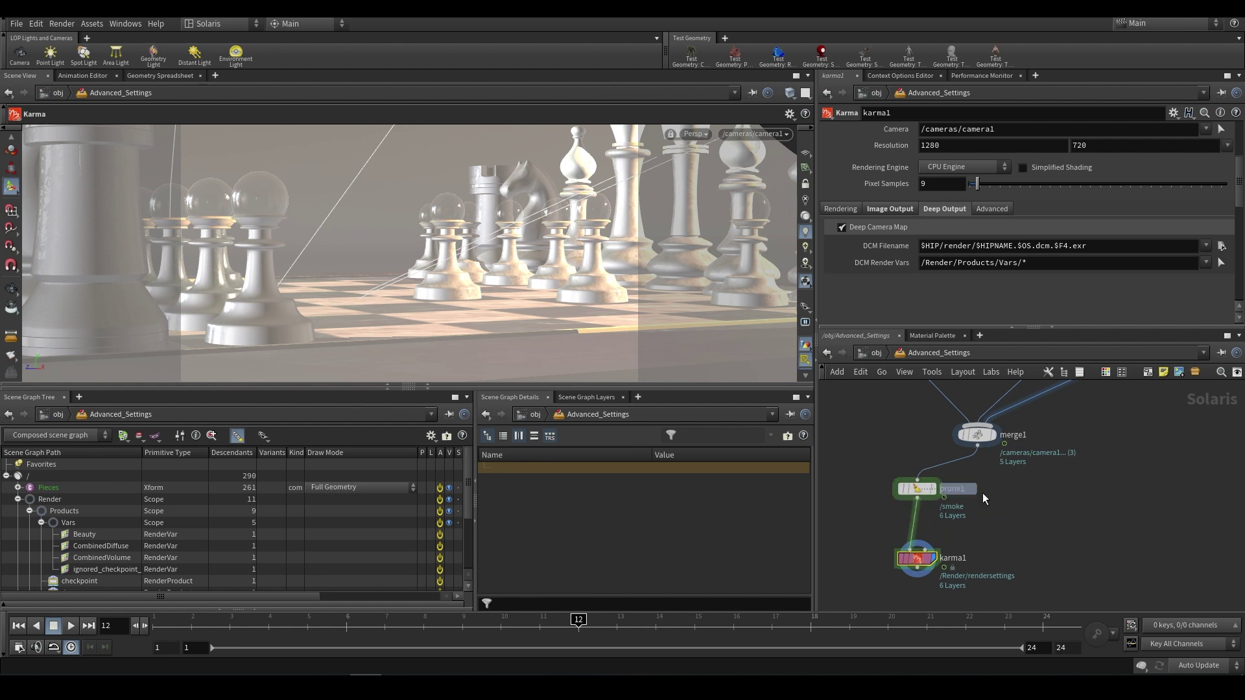
pyautogui.keyDown('alt'); pyautogui.moveTo(932, 490); pyautogui.dragTo(1050, 490); pyautogui.keyUp('alt')
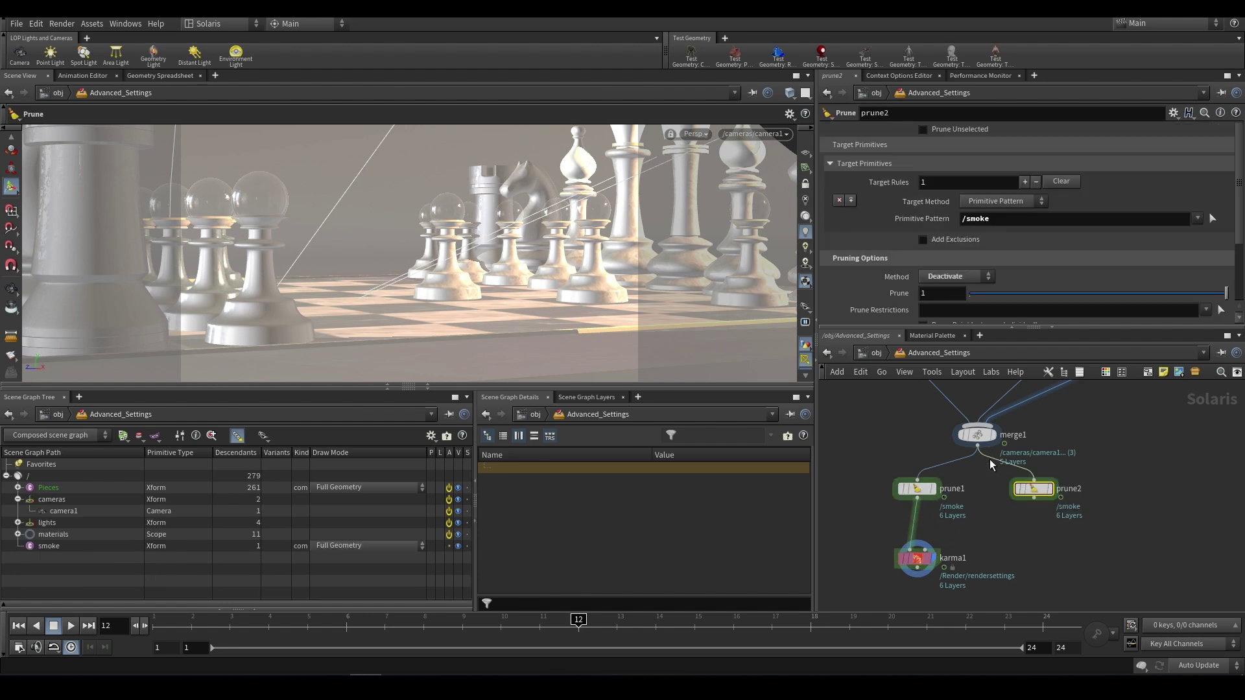
pyautogui.click(923, 129)
# Create a reference copy of karma1 and place it under prune2, wired to prune2's output.
pyautogui.click(927, 558)
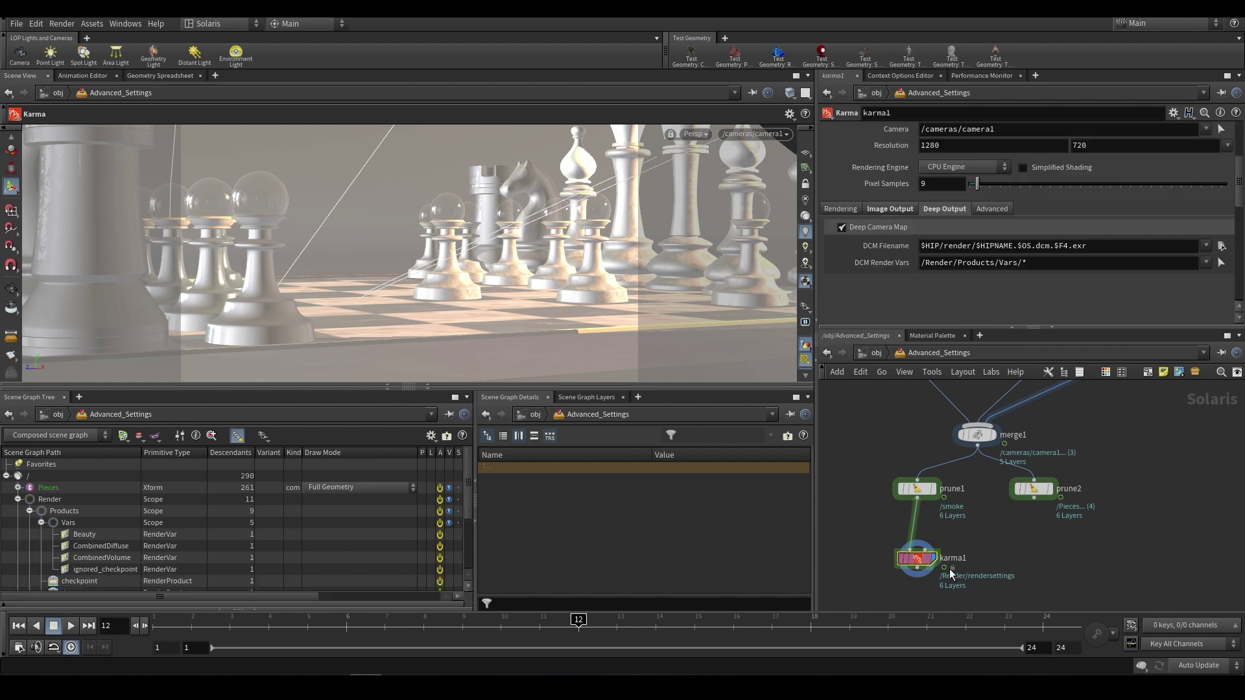
pyautogui.moveTo(942, 544)
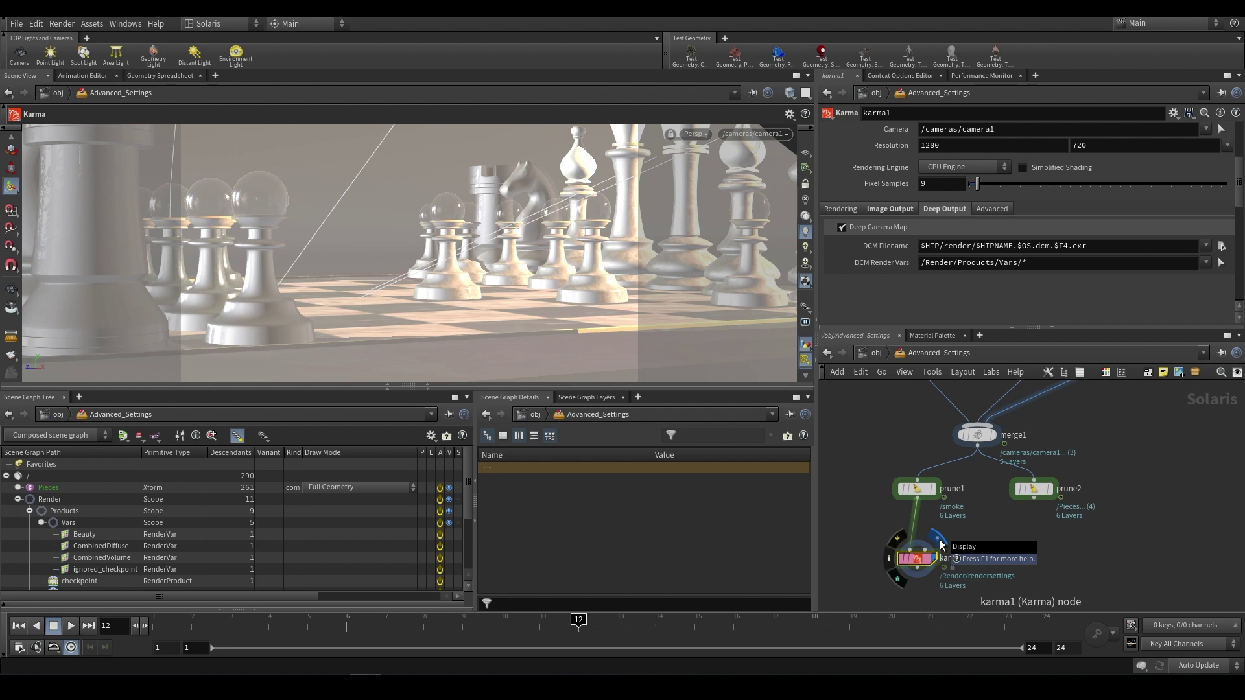
pyautogui.rightClick(923, 559)
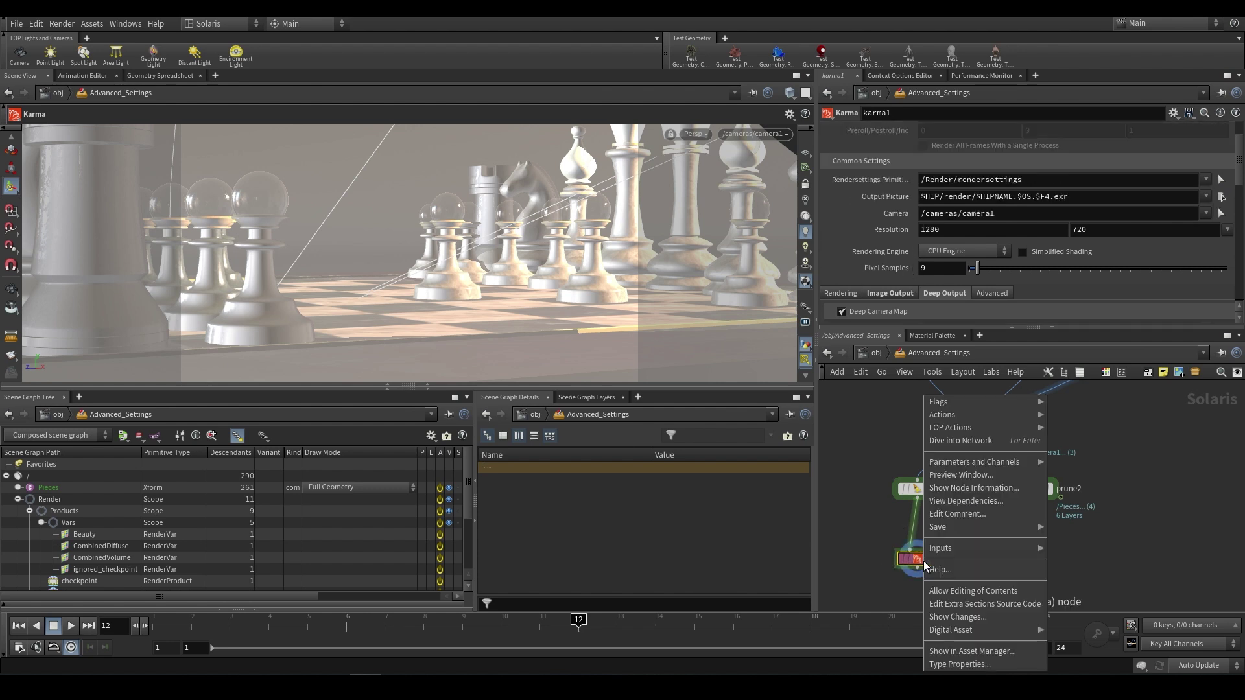
pyautogui.moveTo(970, 413)
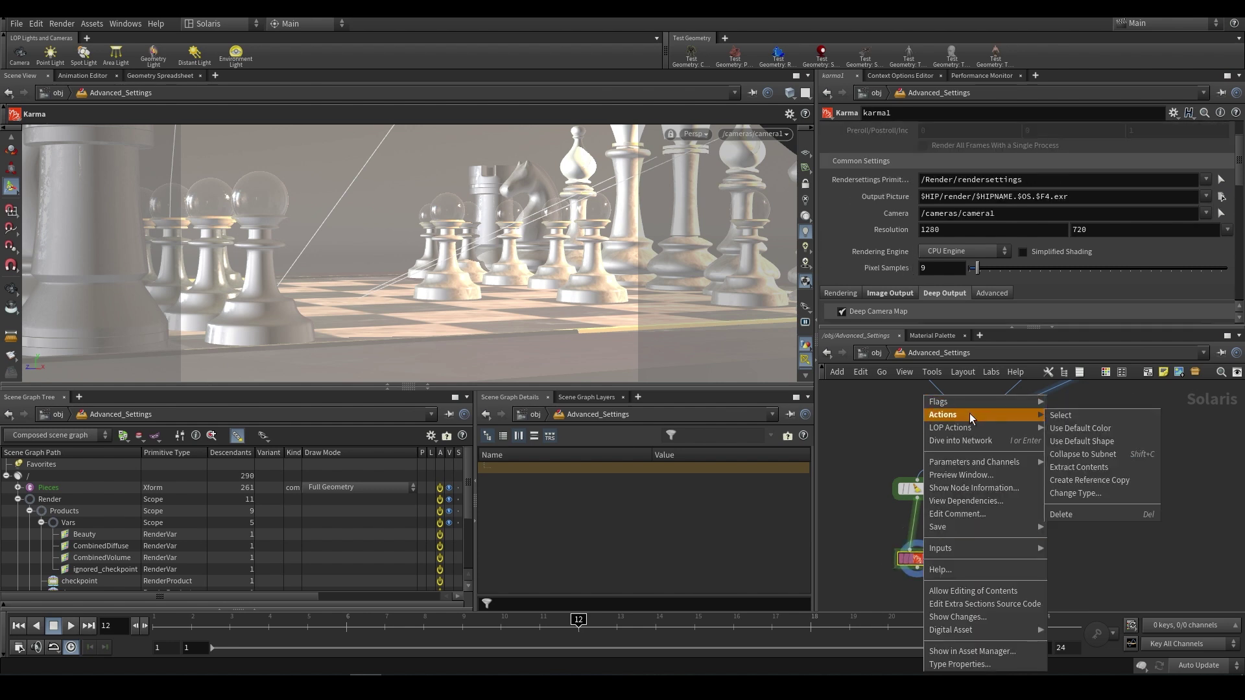
pyautogui.click(1092, 479)
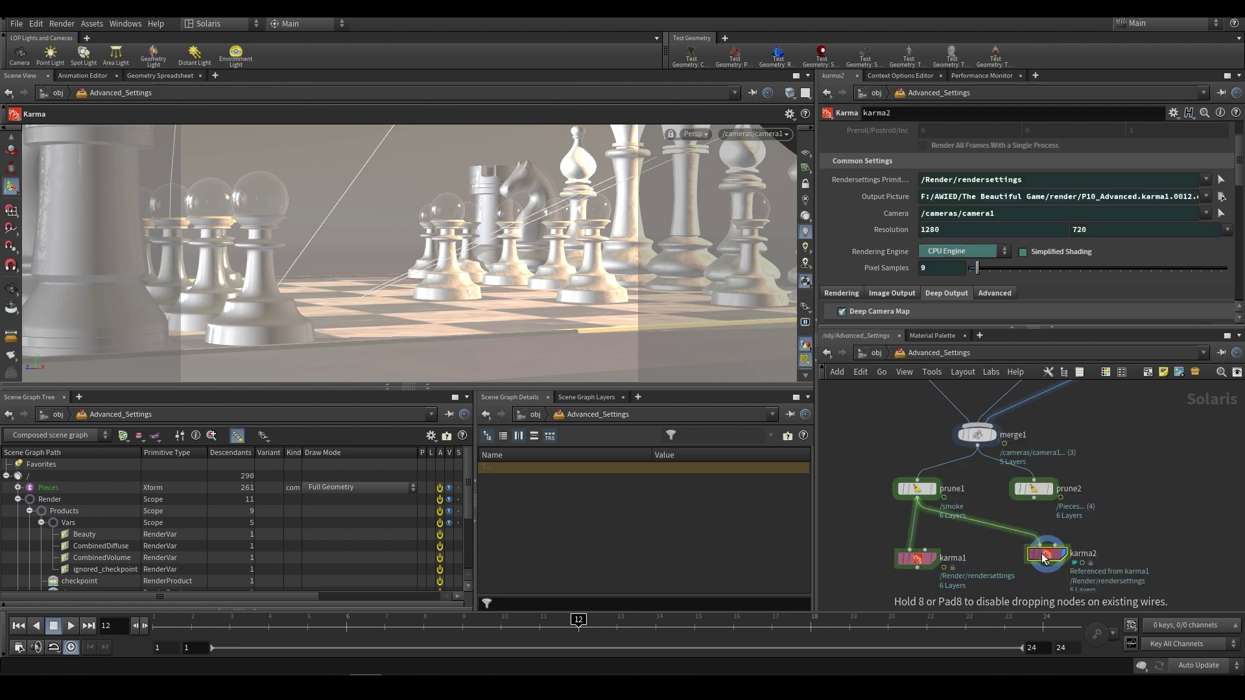
pyautogui.click(1045, 558)
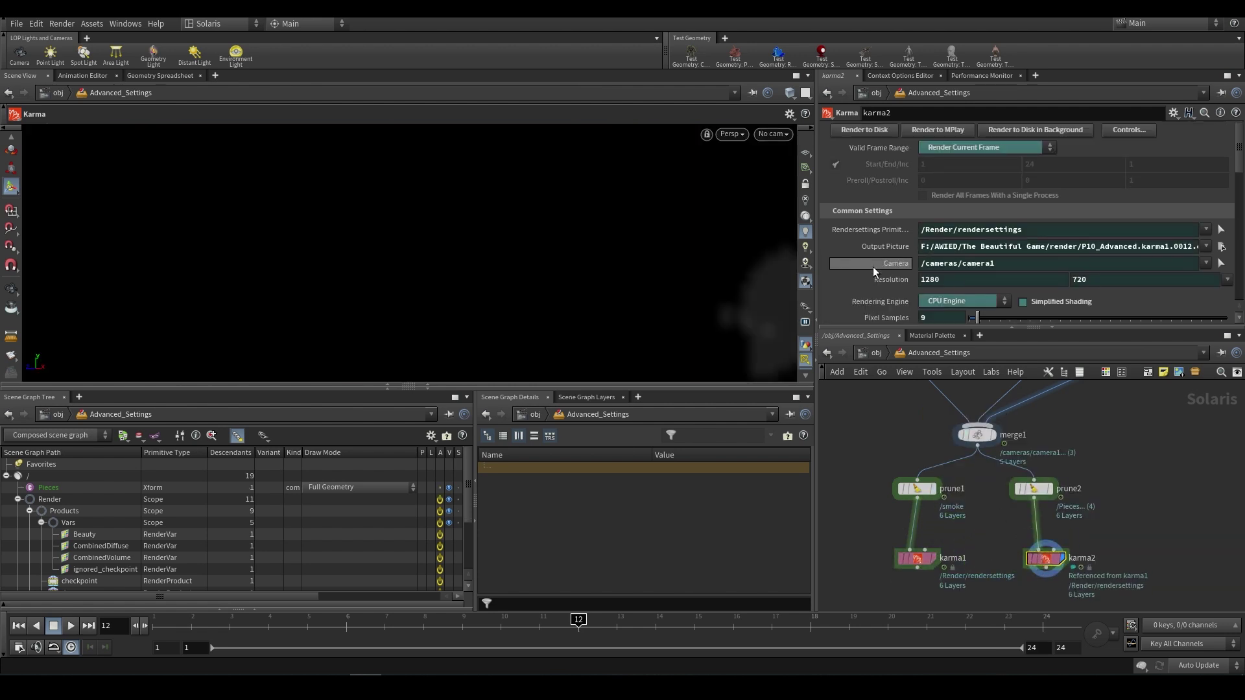
# Compare the common render settings of karma1 and karma2, and return the display to karma1.
pyautogui.click(917, 557)
pyautogui.scroll(-1, 867, 195)
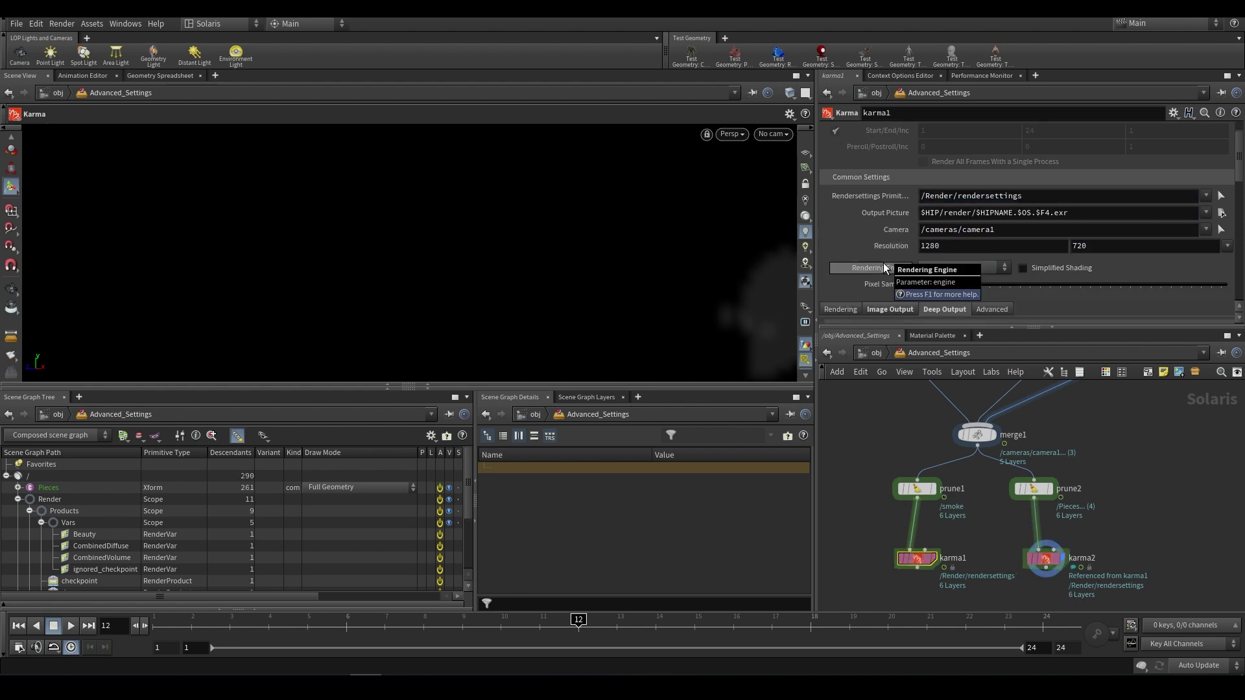
pyautogui.click(1045, 557)
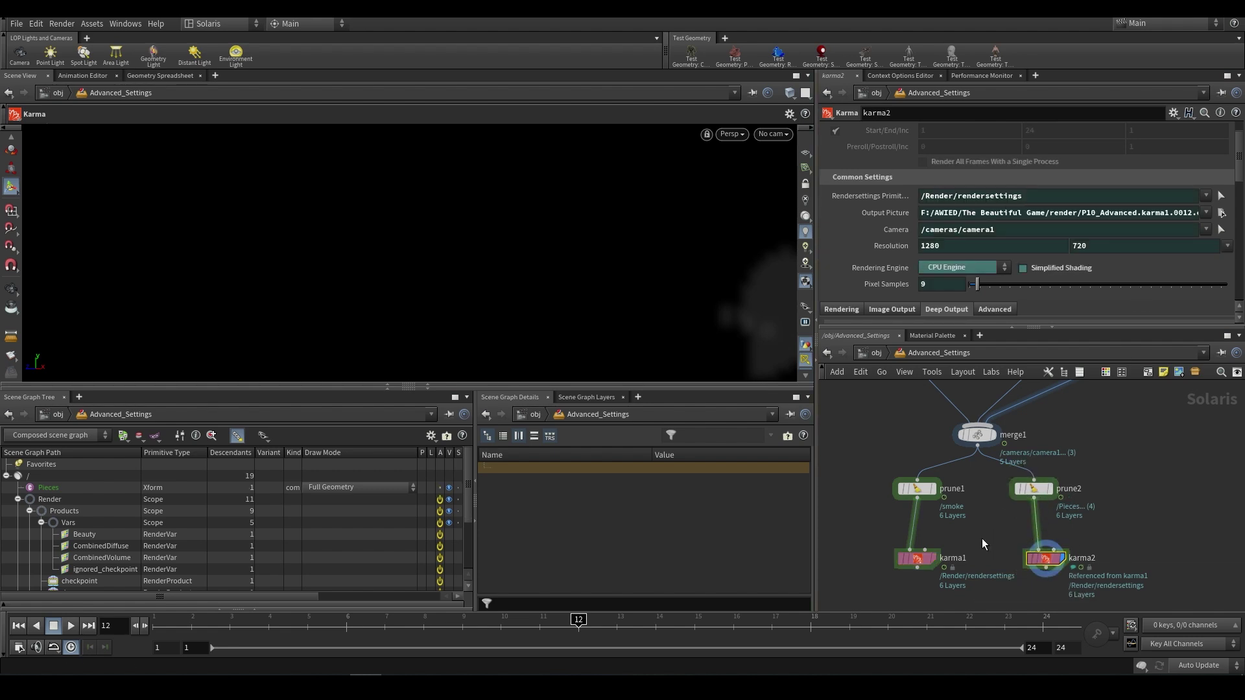
pyautogui.click(915, 559)
pyautogui.click(928, 559)
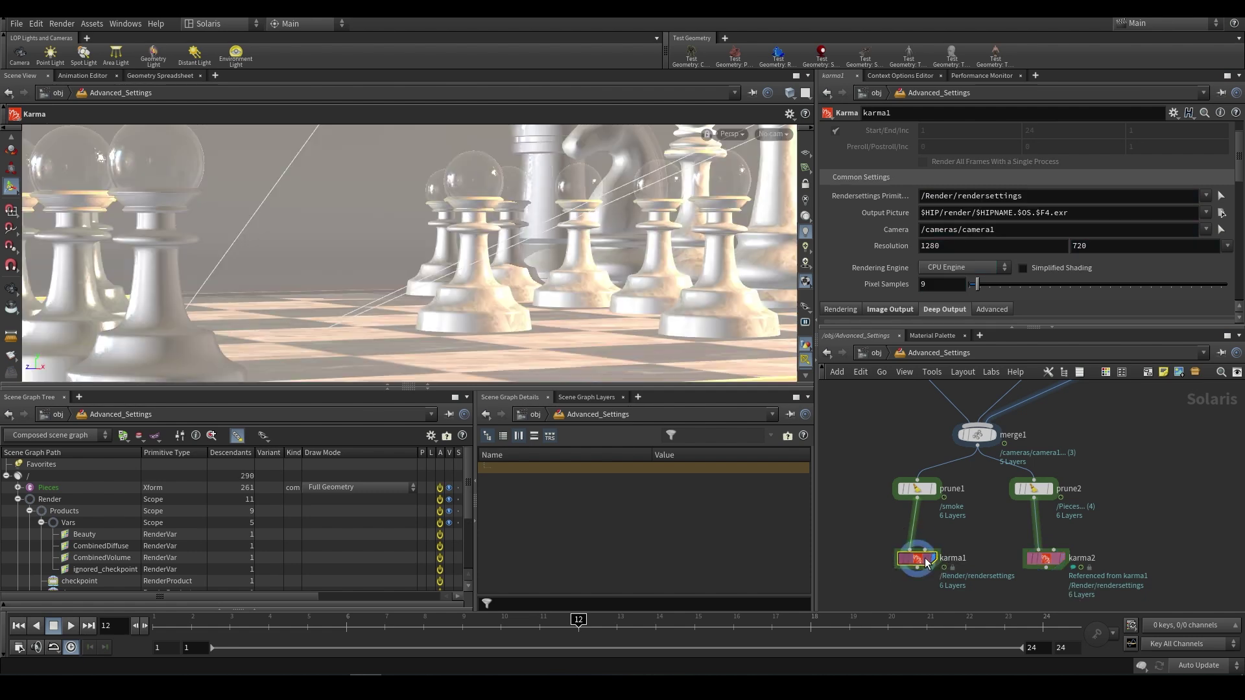
# Review prune2's pruning settings and karma1's deep output settings.
pyautogui.moveTo(1026, 551); pyautogui.dragTo(986, 538, button='middle')
pyautogui.click(996, 476)
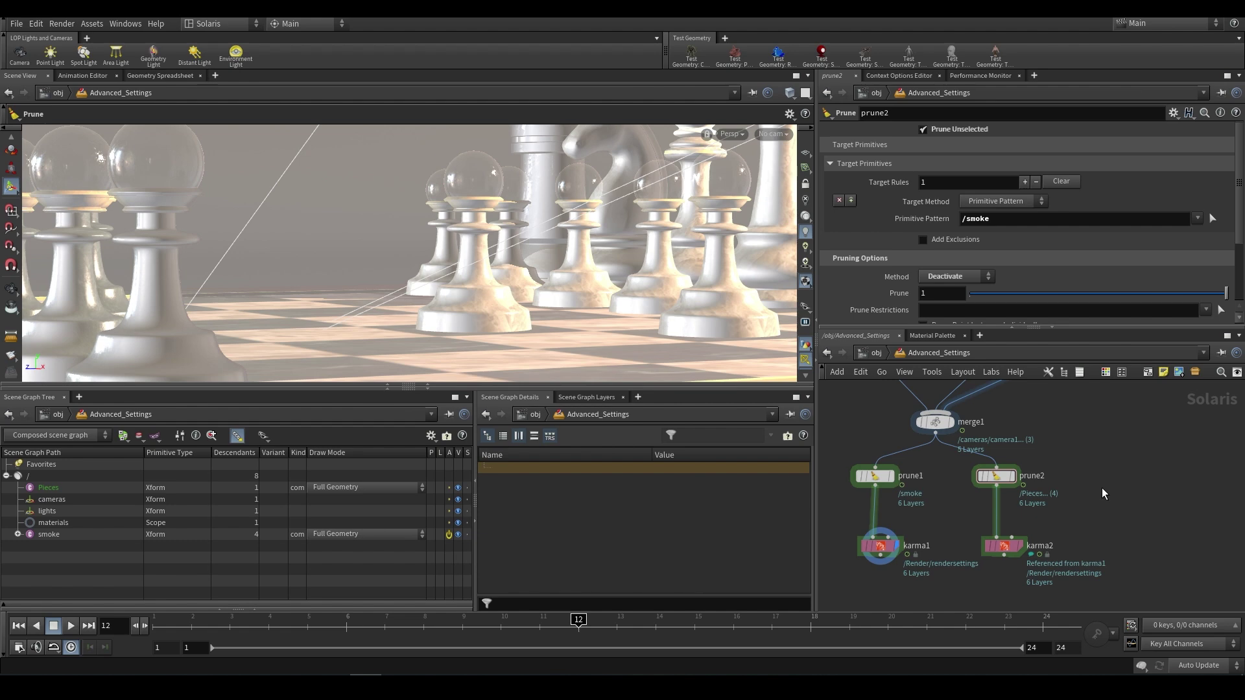
pyautogui.click(879, 547)
pyautogui.scroll(-2, 873, 281)
pyautogui.scroll(-2, 873, 282)
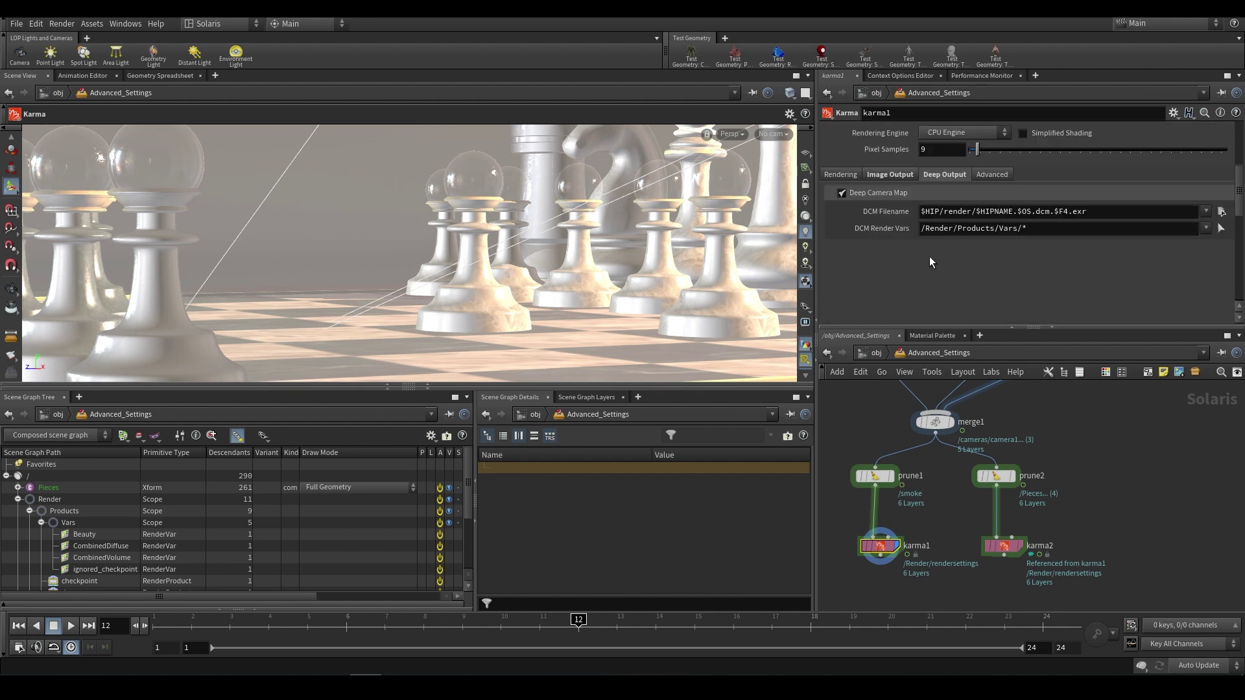
# Delete the channels on karma2's deep output parameters to unlink them from karma1, and select its DCM Filename path.
pyautogui.click(1002, 547)
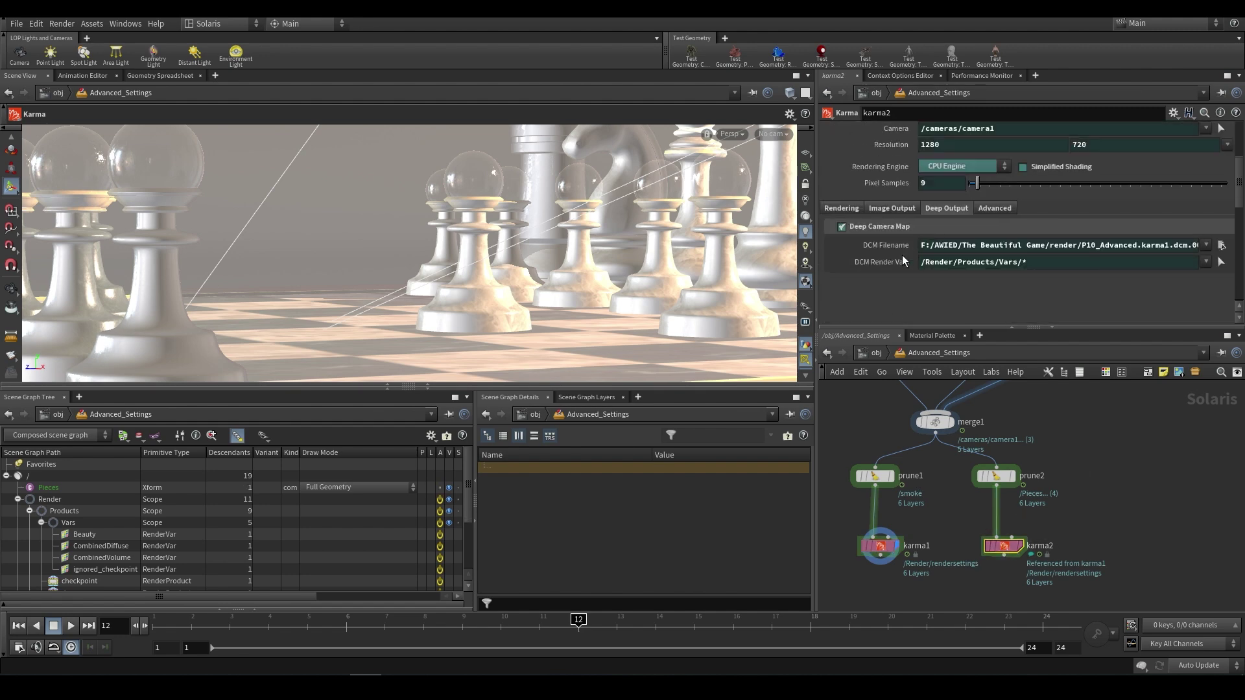
pyautogui.scroll(1, 891, 264)
pyautogui.scroll(1, 913, 286)
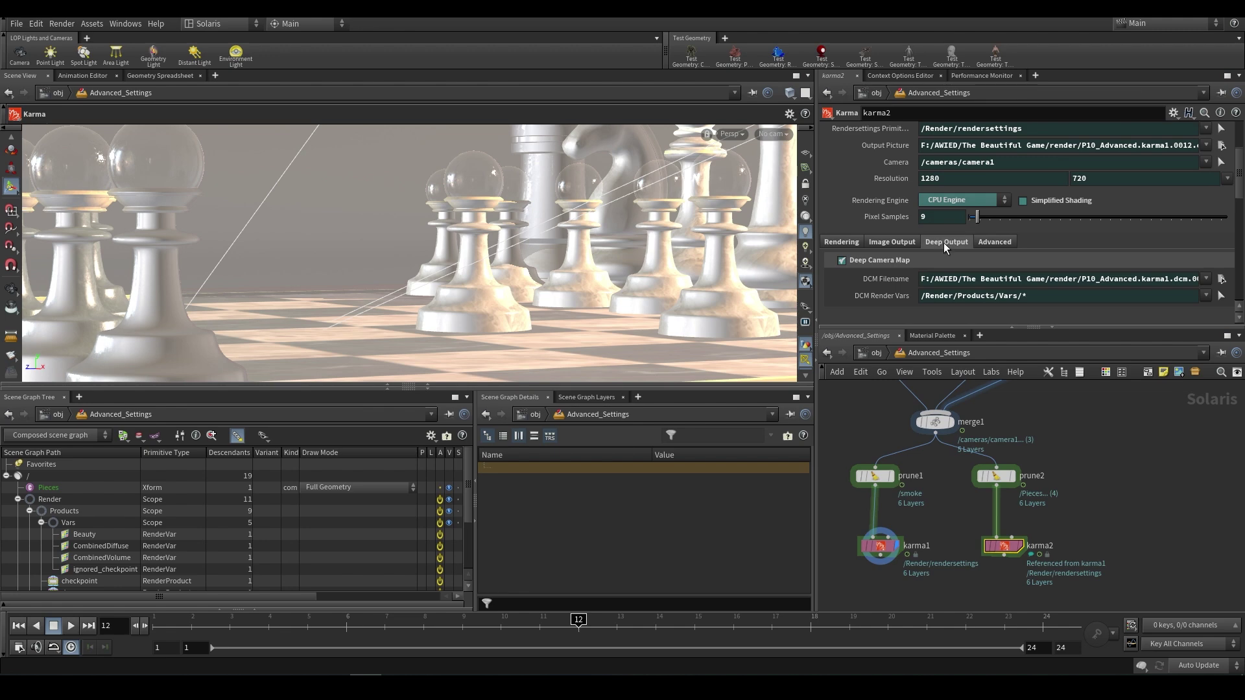
pyautogui.rightClick(942, 243)
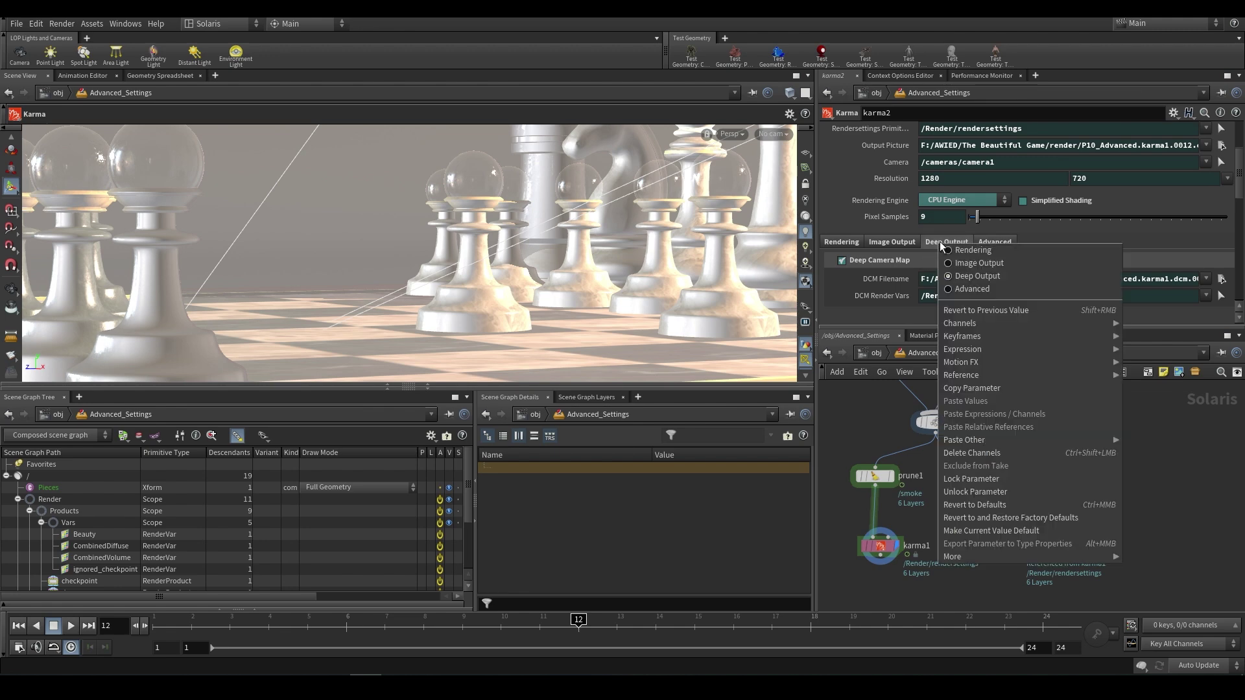
pyautogui.click(995, 451)
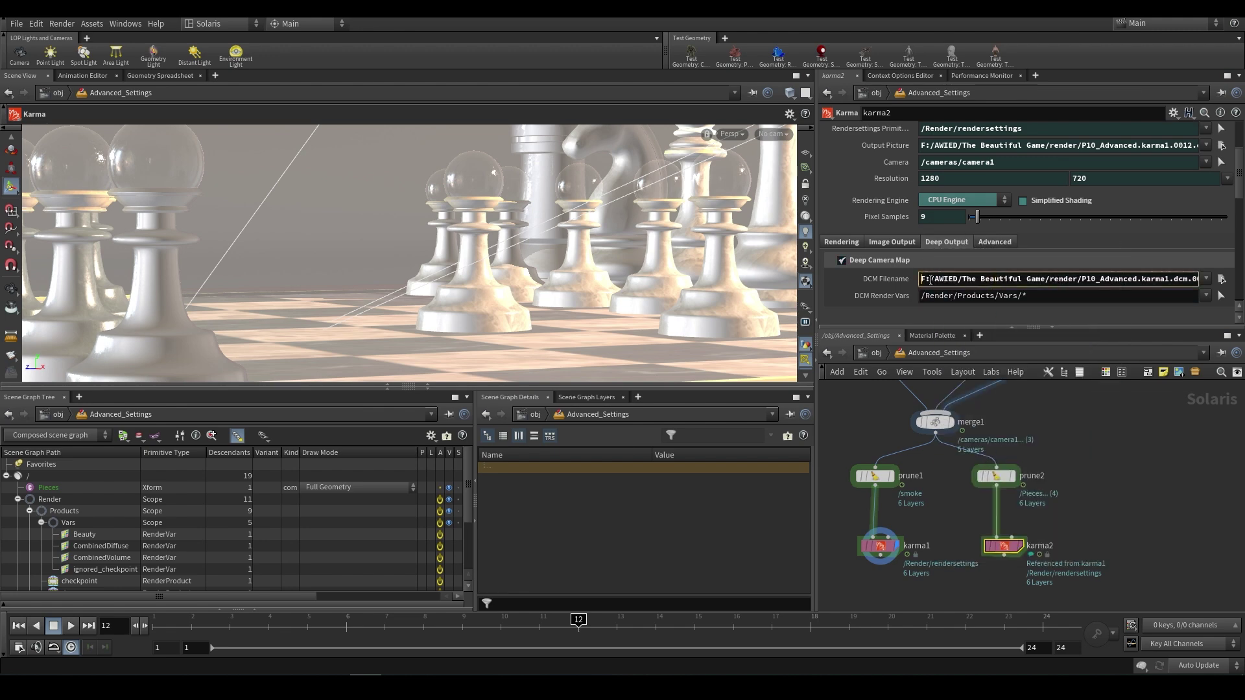
pyautogui.moveTo(920, 280); pyautogui.dragTo(1242, 273)
# Compare karma1 with karma2, and delete the channels on karma2's Render to Disk parameter.
pyautogui.click(879, 546)
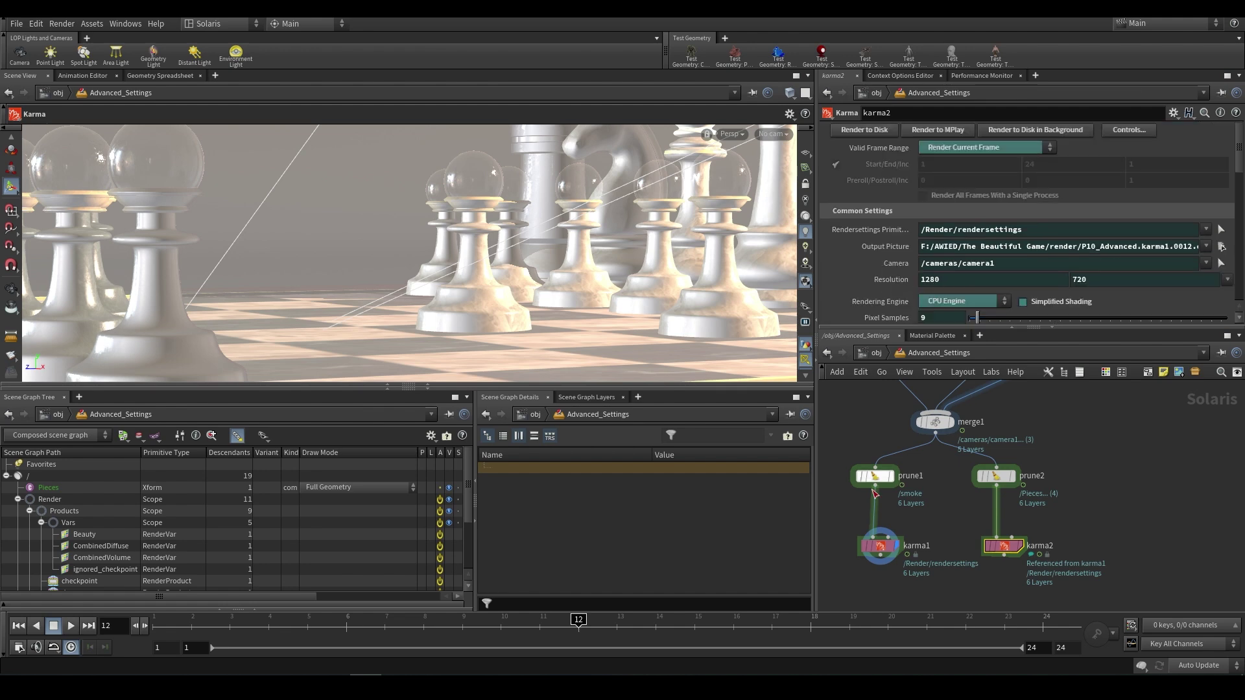
pyautogui.click(1002, 546)
pyautogui.rightClick(875, 139)
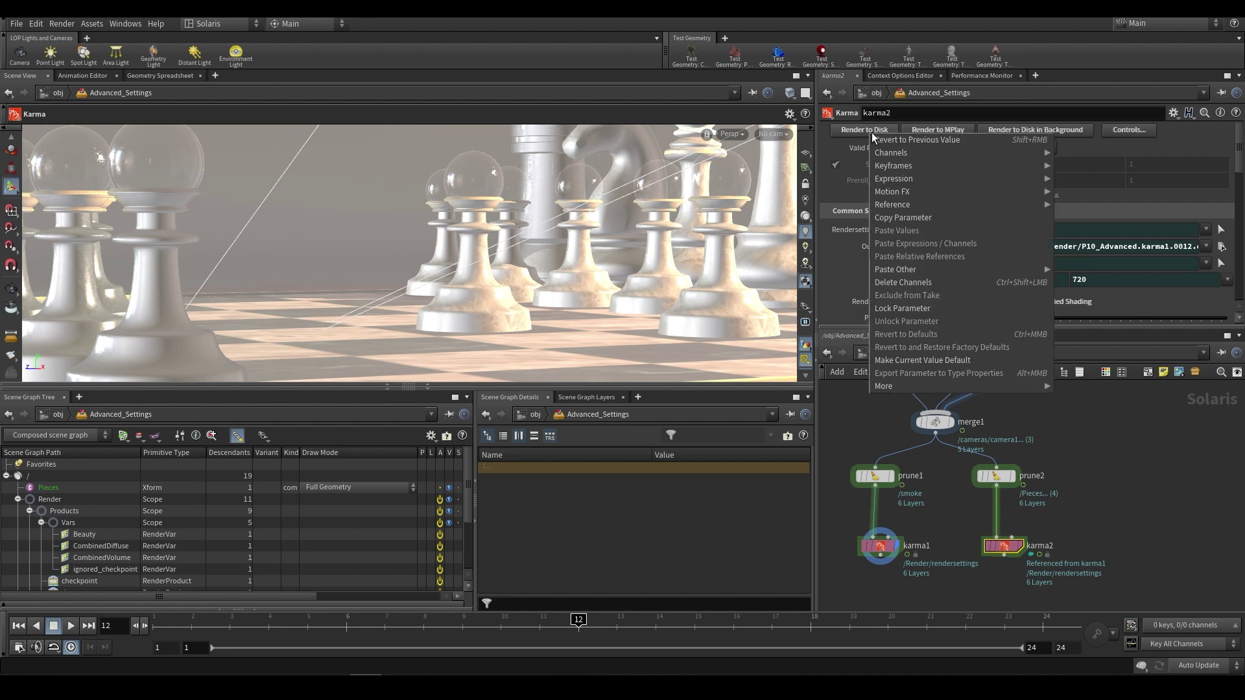
pyautogui.click(902, 282)
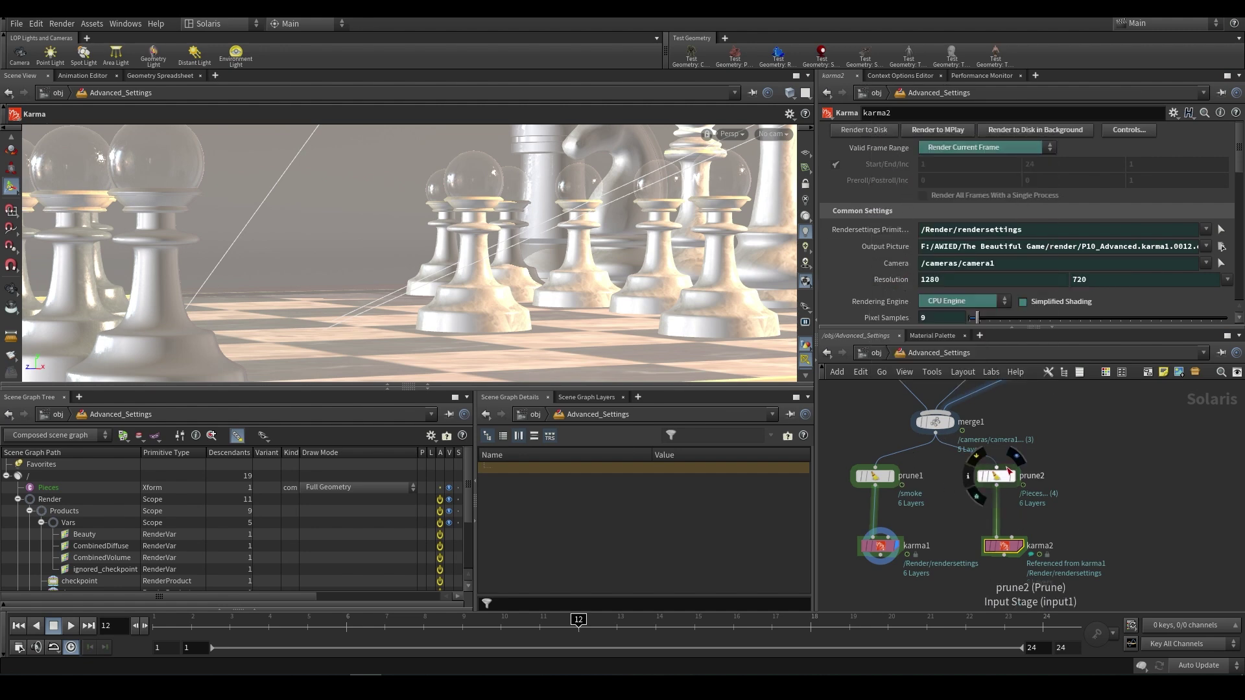
# Clear karma1's Output Picture path and check its deep output settings.
pyautogui.click(880, 547)
pyautogui.tripleClick(1105, 247)
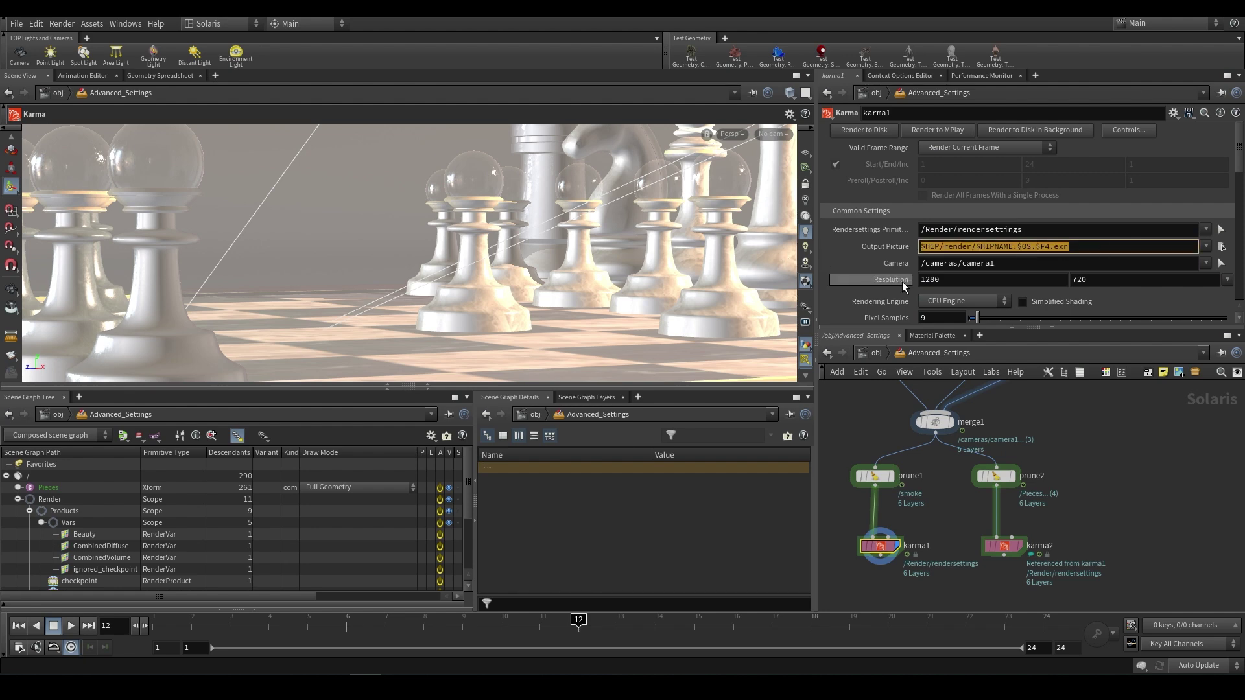
pyautogui.press('BackSpace')
pyautogui.scroll(-5, 1039, 206)
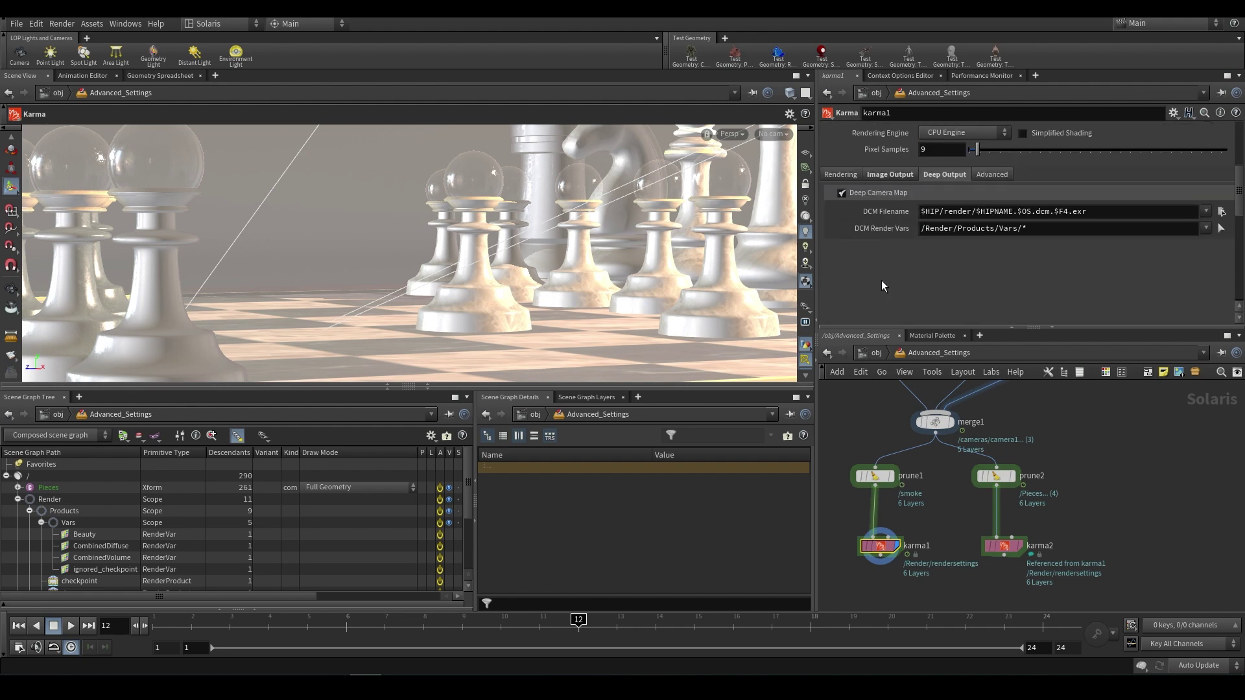
# Delete the prune2 and karma2 nodes from the network.
pyautogui.moveTo(977, 583); pyautogui.dragTo(1070, 446)
pyautogui.press('Delete')
pyautogui.scroll(2, 997, 243)
pyautogui.scroll(-1, 998, 244)
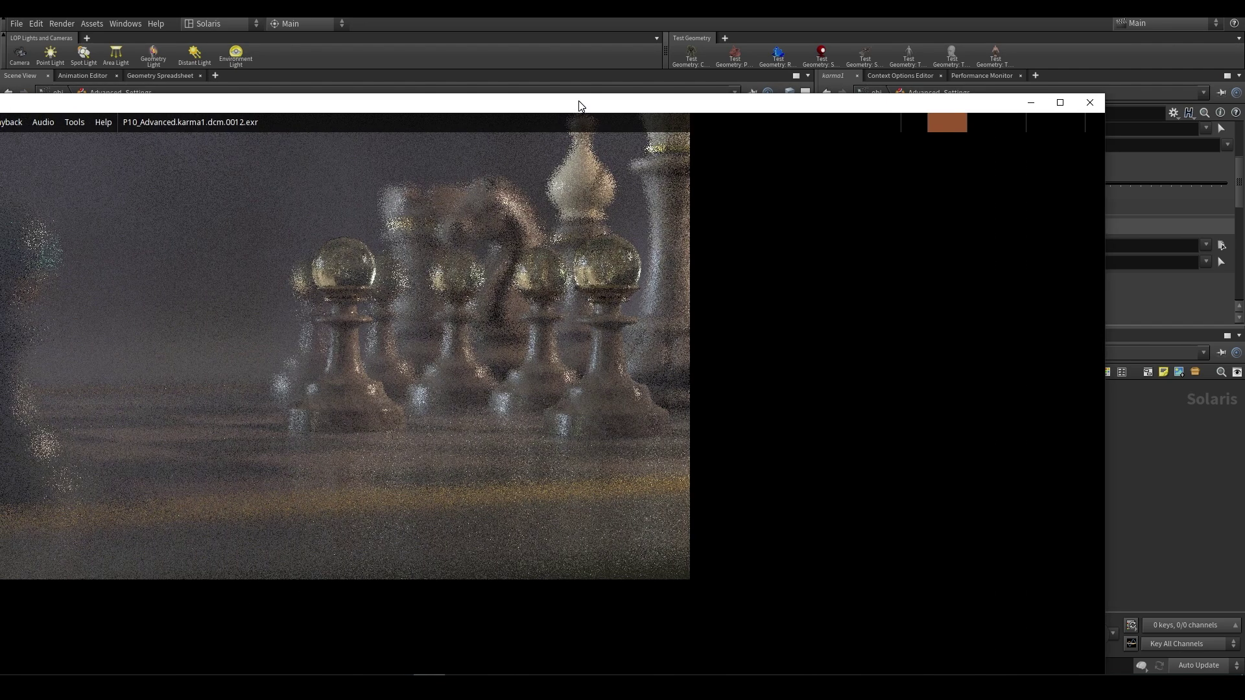
# Maximize the image viewer showing P10_Advanced.karma1.dcm.0012.exr, list its layers and display the Z layer.
pyautogui.doubleClick(581, 104)
pyautogui.scroll(3, 671, 279)
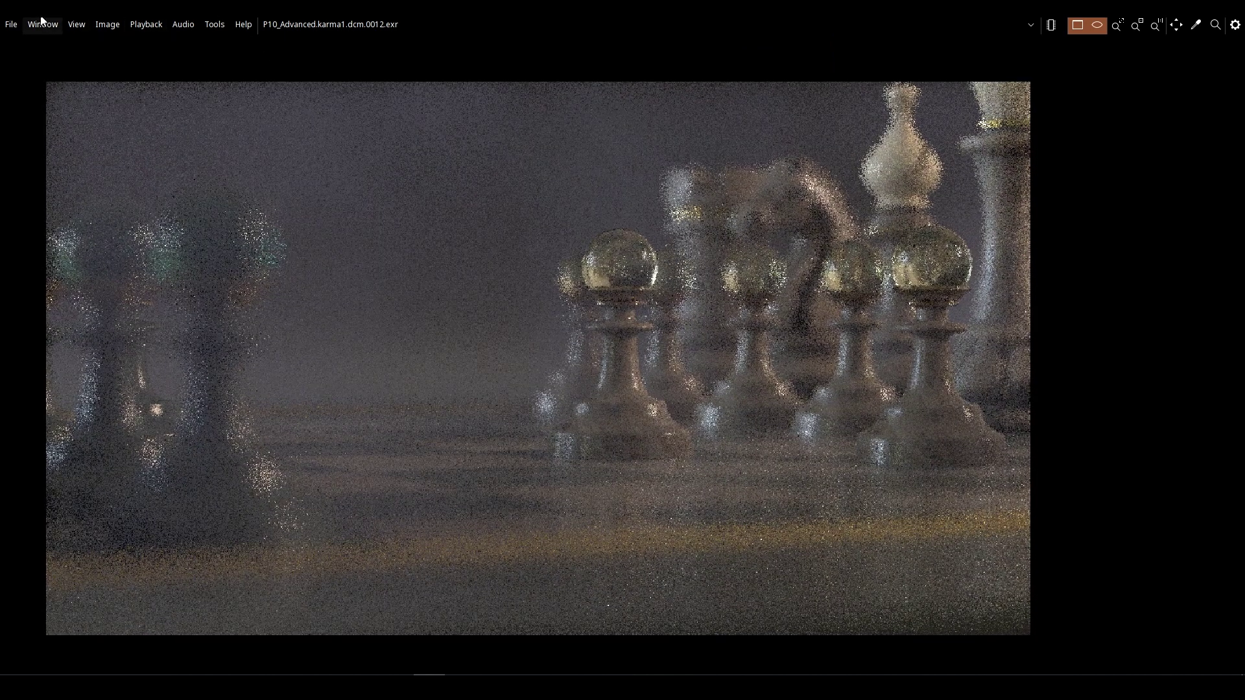
pyautogui.click(11, 24)
pyautogui.click(33, 220)
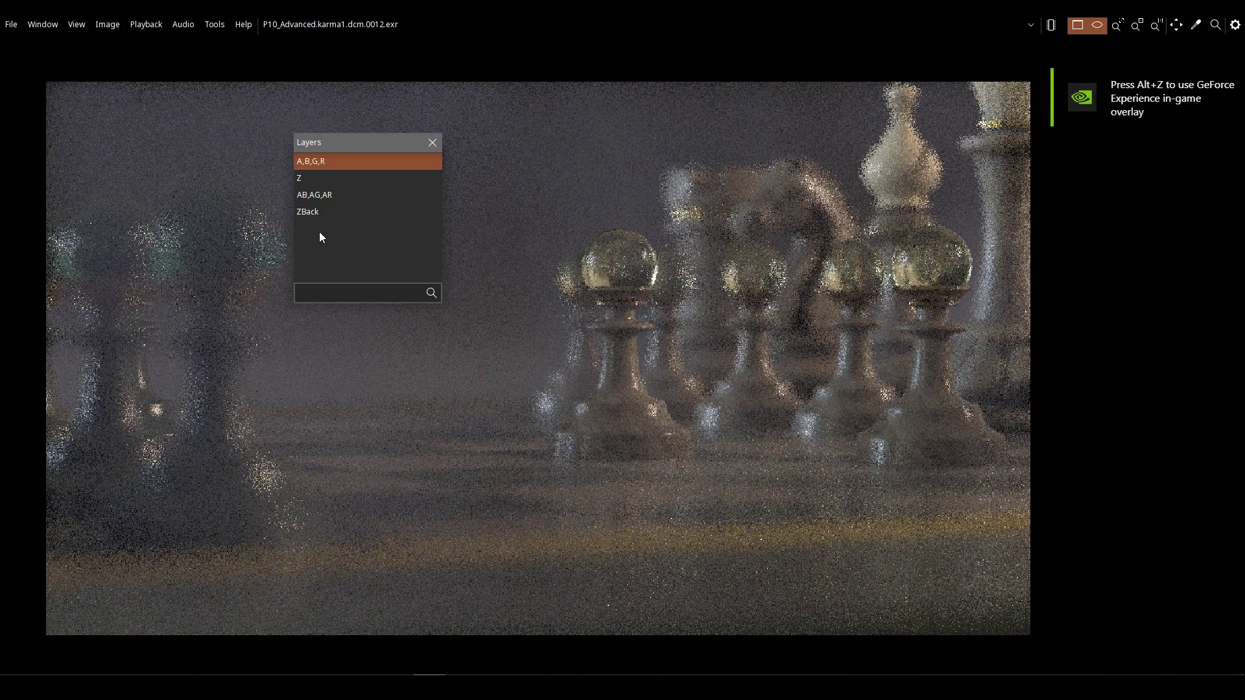
pyautogui.moveTo(329, 138); pyautogui.dragTo(346, 192)
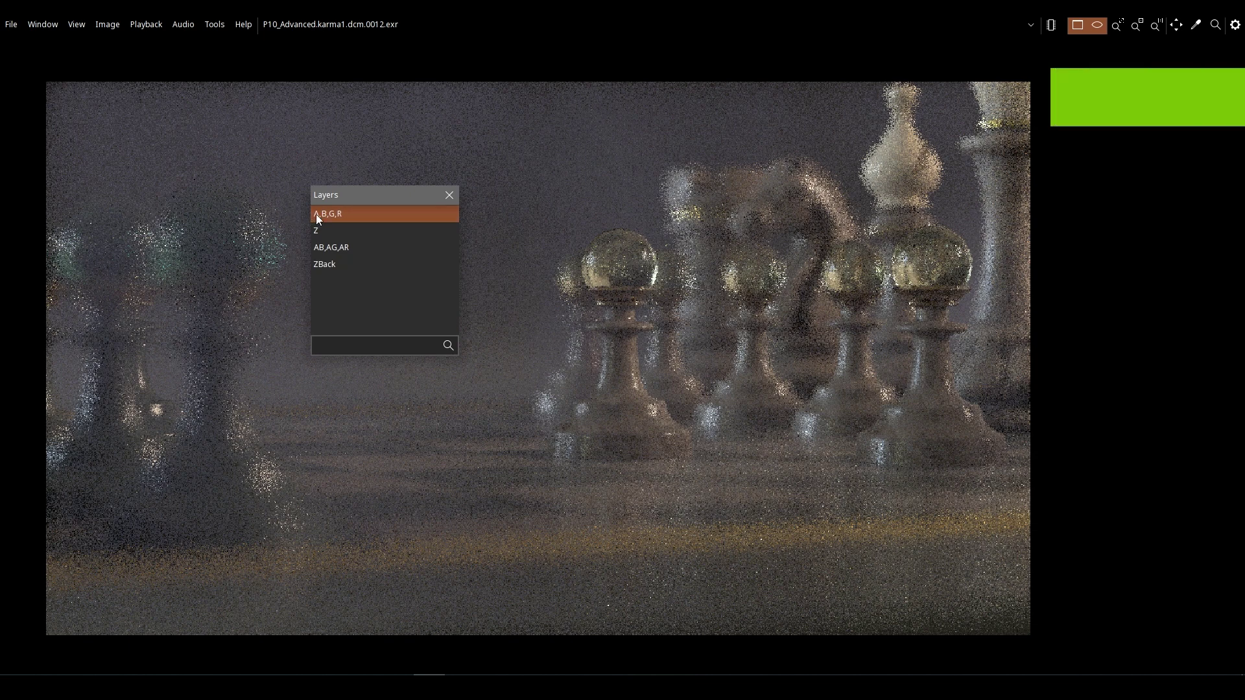
pyautogui.click(316, 232)
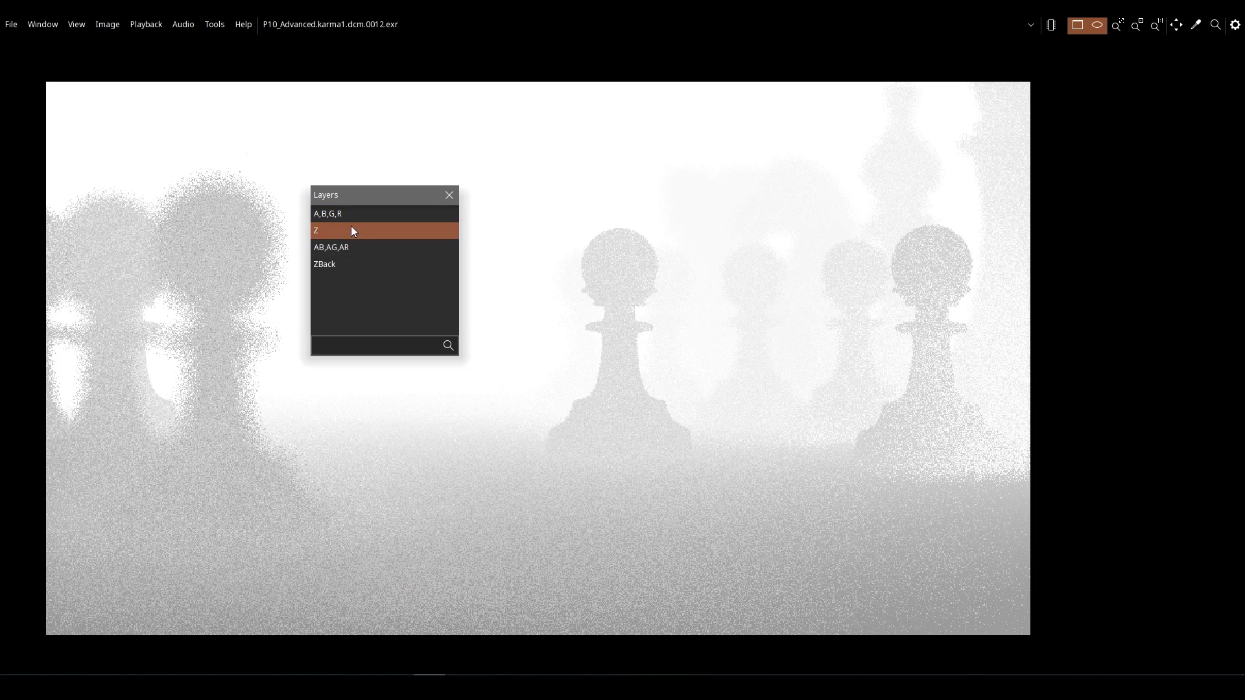
# Display the ZBack layer of the deep camera map, and close the layer list.
pyautogui.moveTo(318, 194); pyautogui.dragTo(256, 199)
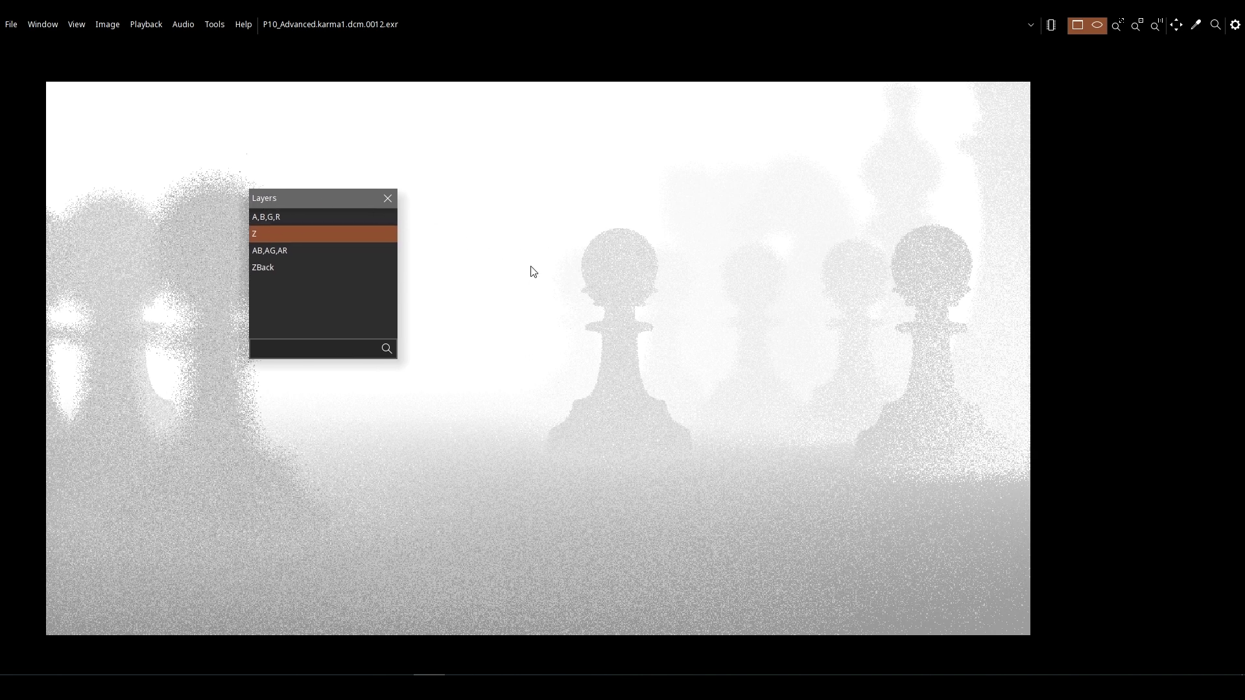
pyautogui.click(303, 265)
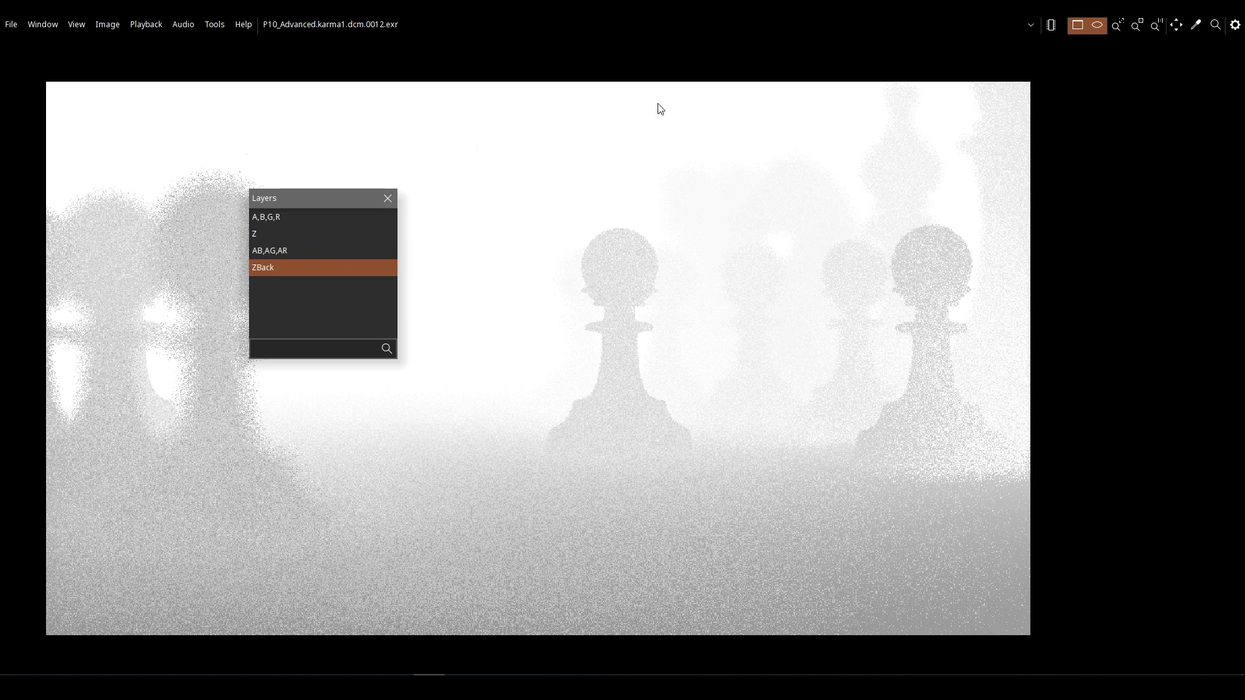
pyautogui.click(387, 198)
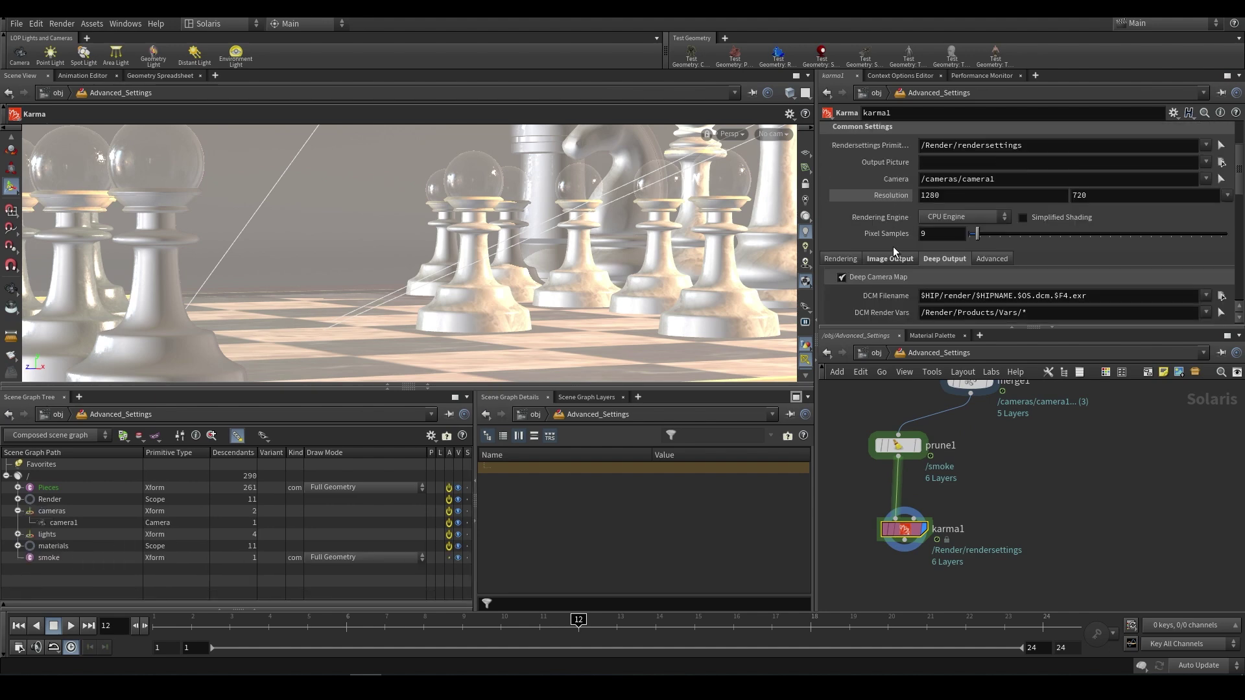
# Examine karma1's advanced settings and image output metadata, including the available EXR compression options.
pyautogui.scroll(-1, 897, 252)
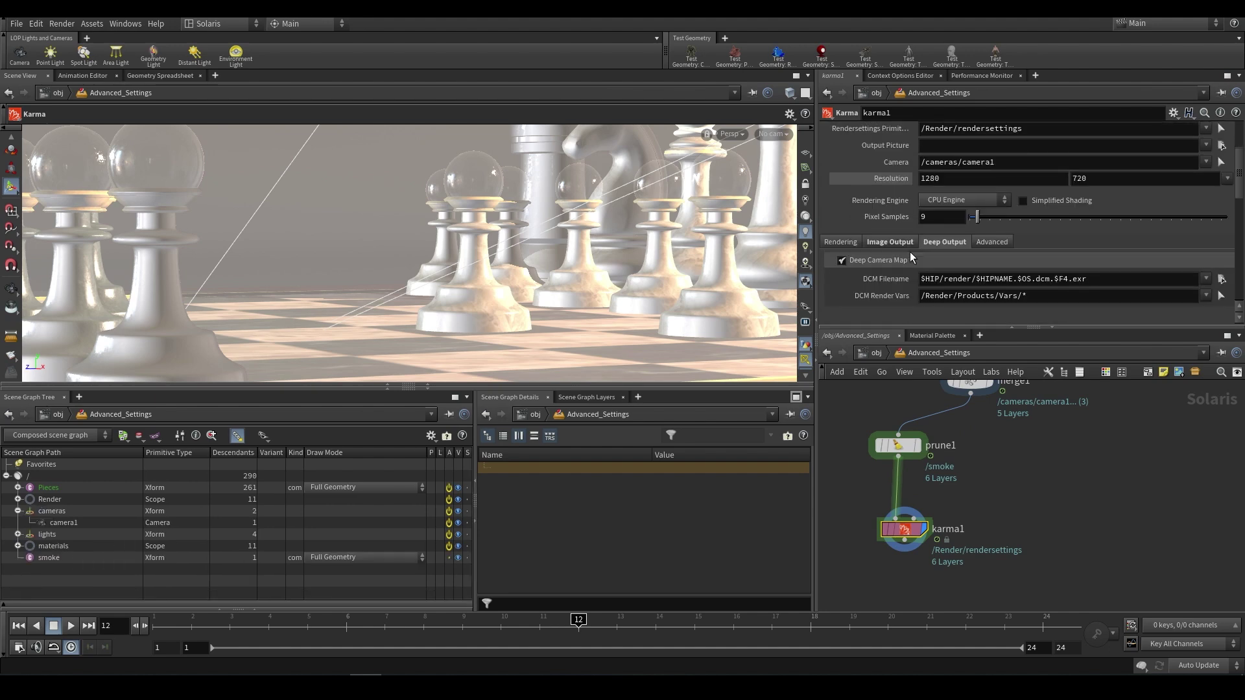
pyautogui.click(991, 242)
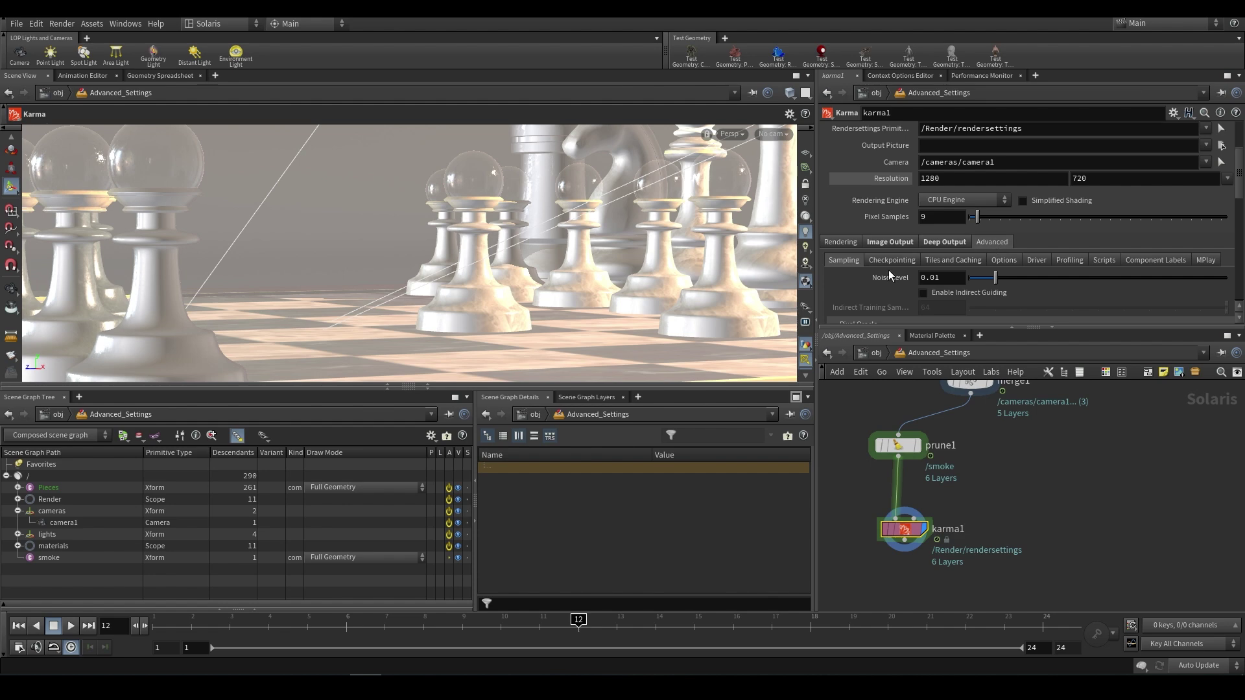
pyautogui.scroll(-2, 888, 270)
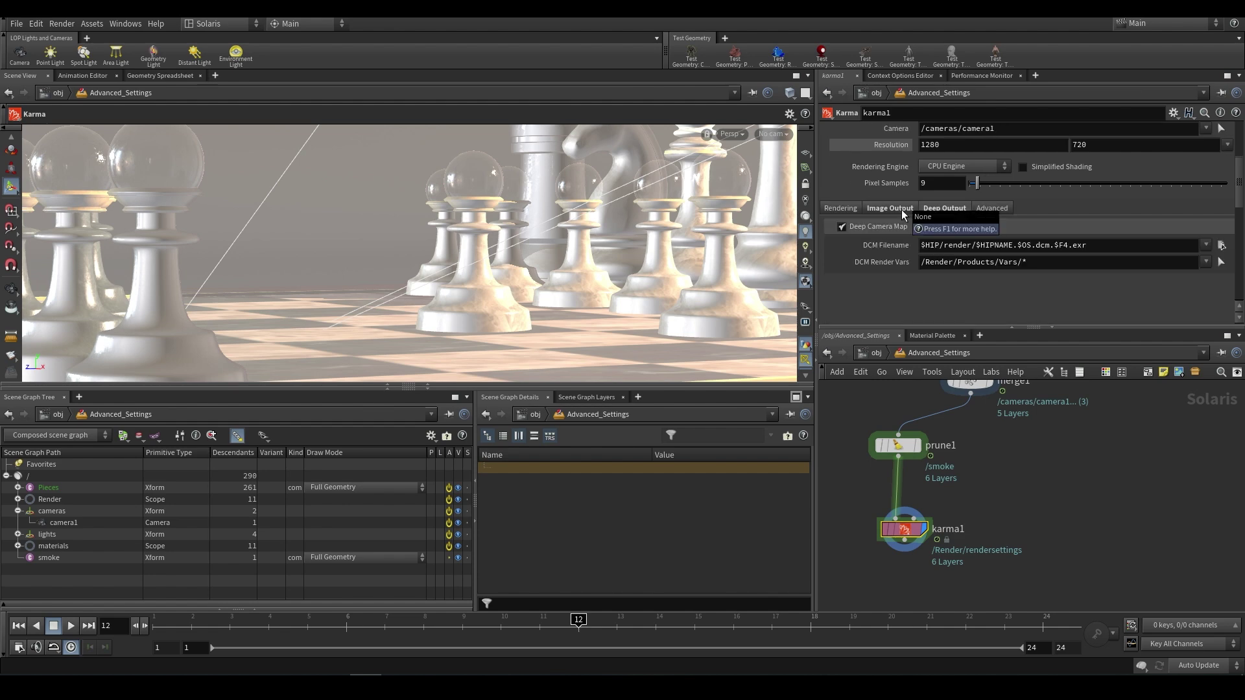
pyautogui.click(901, 208)
pyautogui.click(1003, 226)
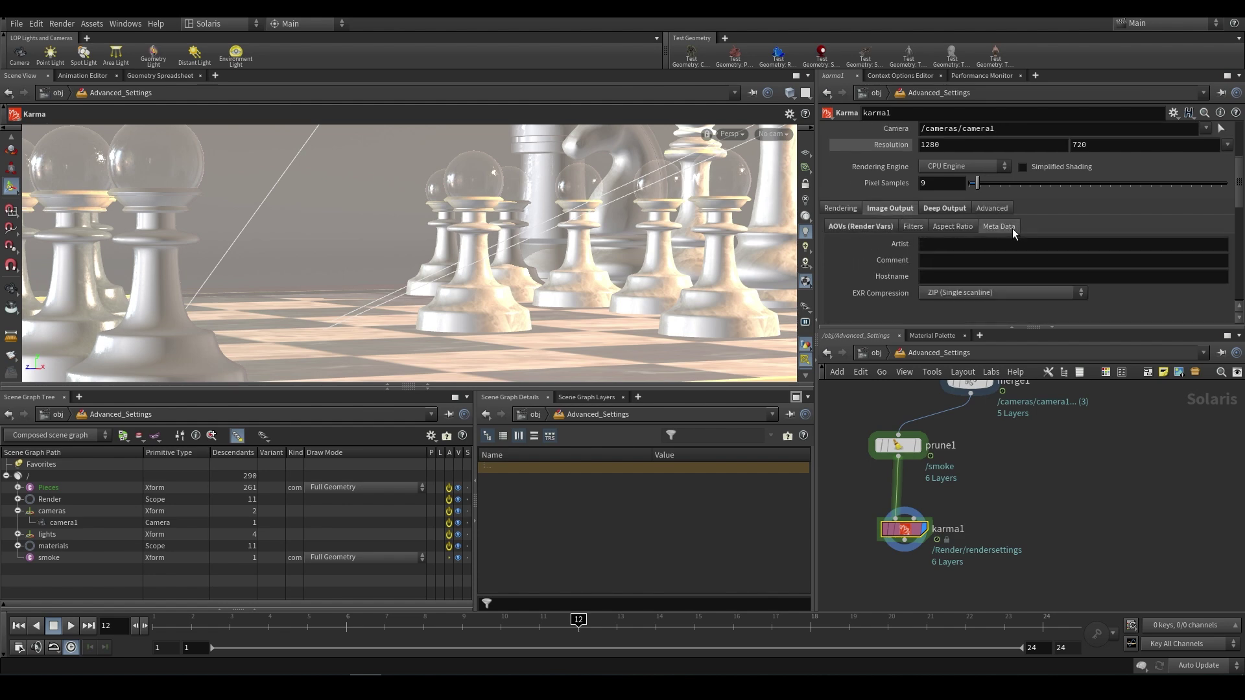
pyautogui.scroll(-1, 888, 274)
pyautogui.scroll(-1, 875, 274)
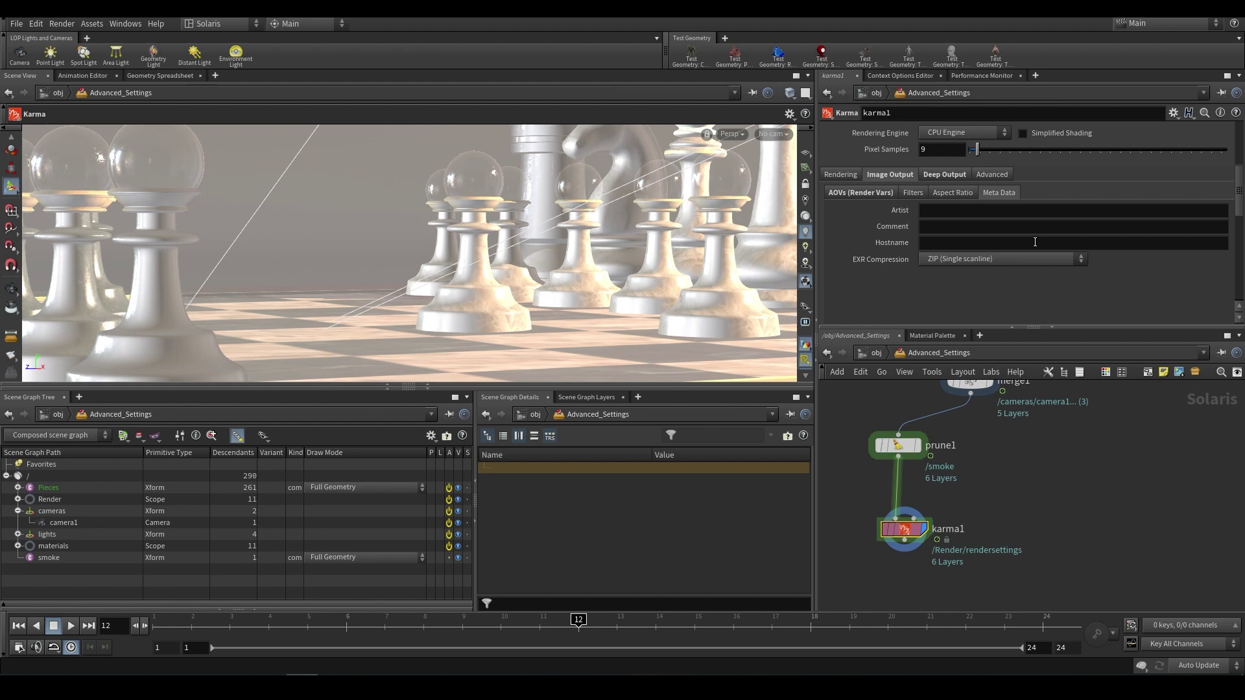
pyautogui.click(962, 259)
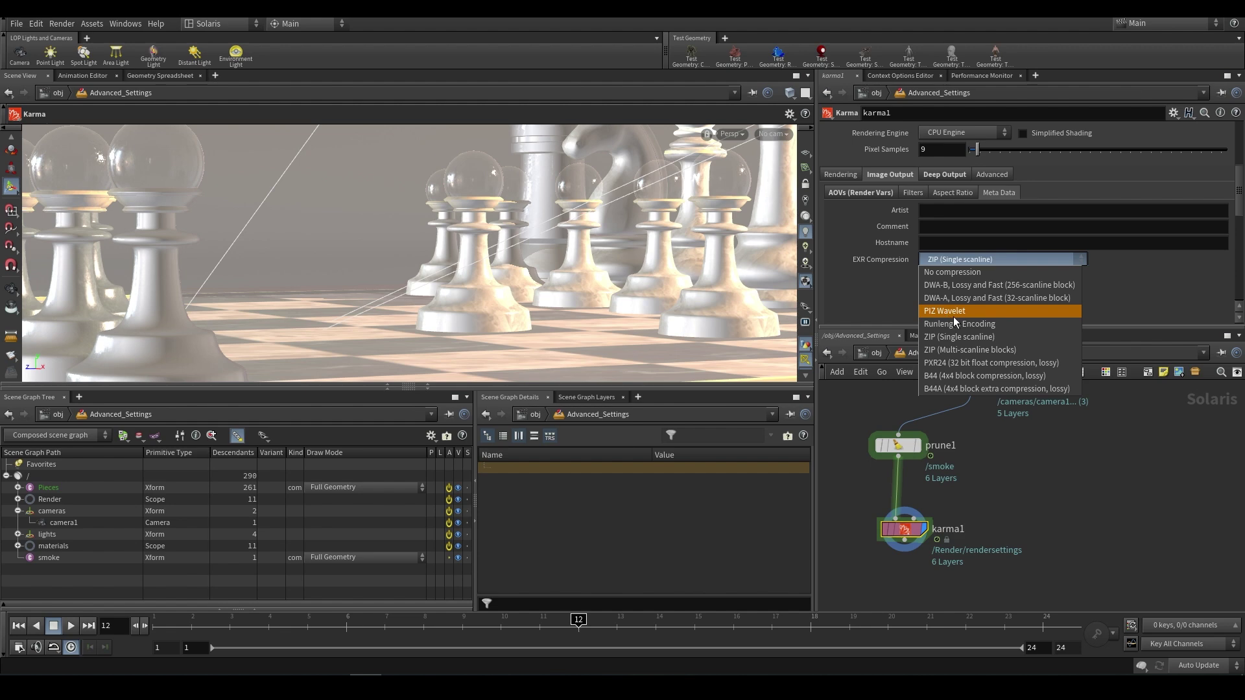
pyautogui.click(1127, 299)
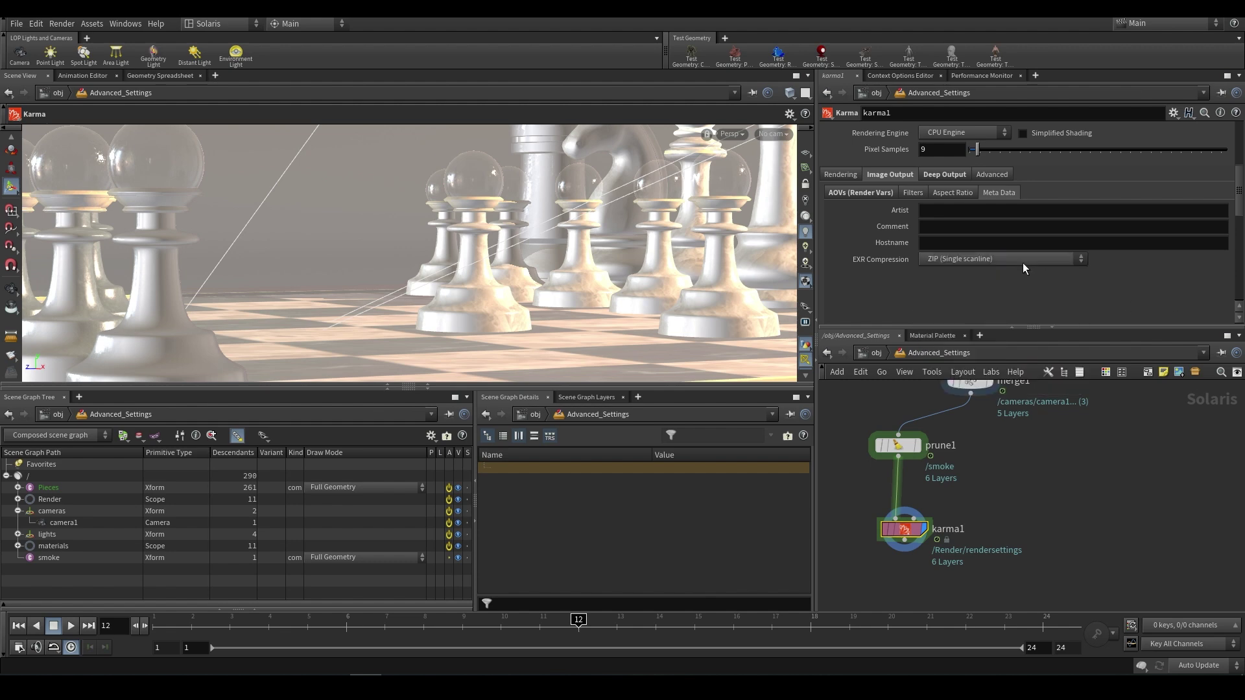
# Try DWA-A, Lossy and Fast (32-scanline block) as the EXR compression with a raised DWA compression level, undoing the level change.
pyautogui.click(998, 260)
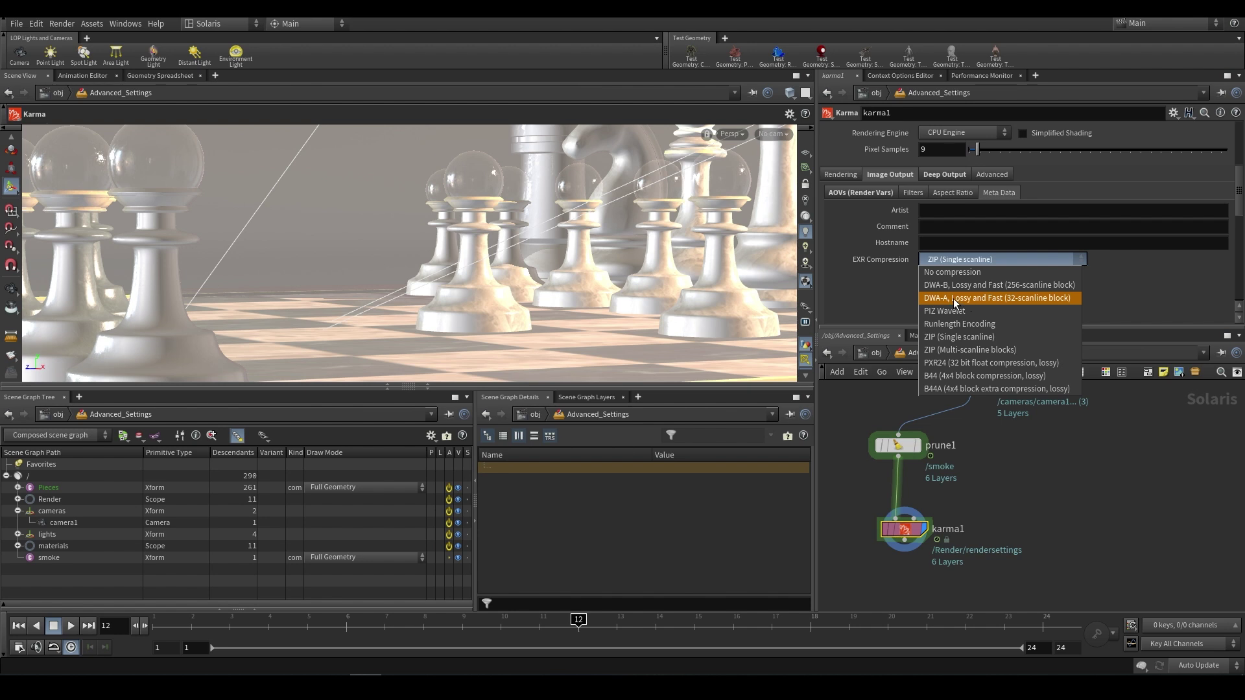
pyautogui.click(1024, 301)
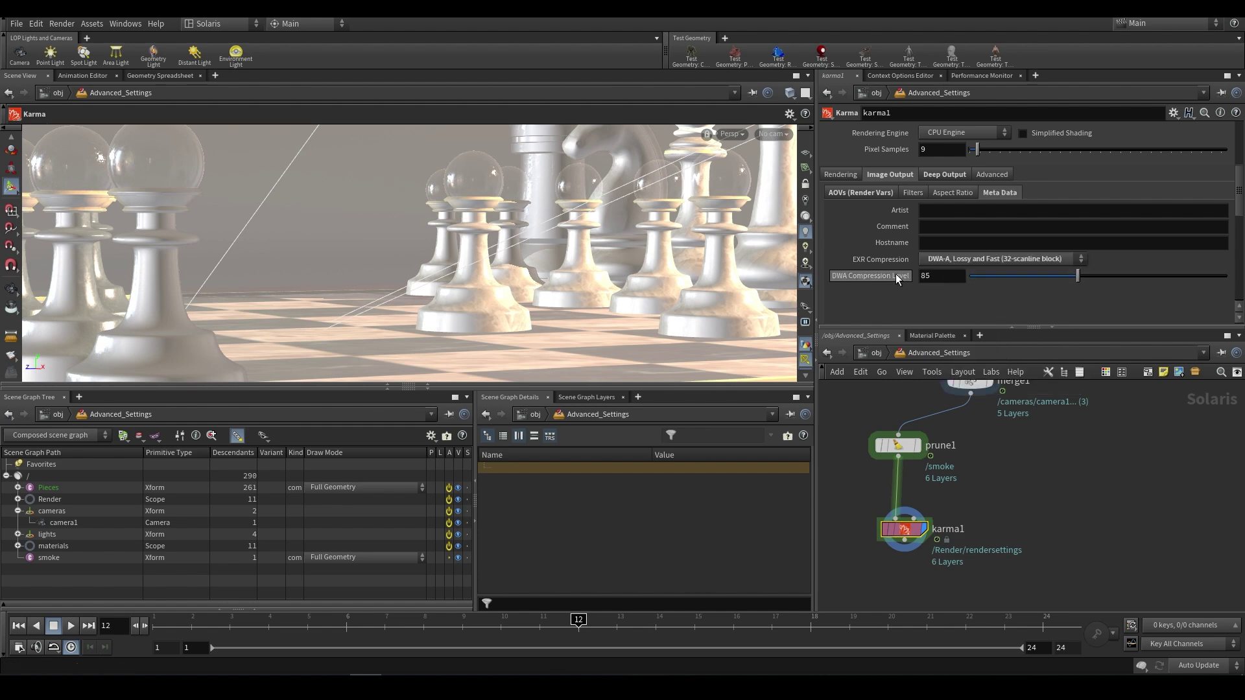
pyautogui.moveTo(1091, 279); pyautogui.dragTo(1227, 276)
pyautogui.hotkey('ctrl', 'z')
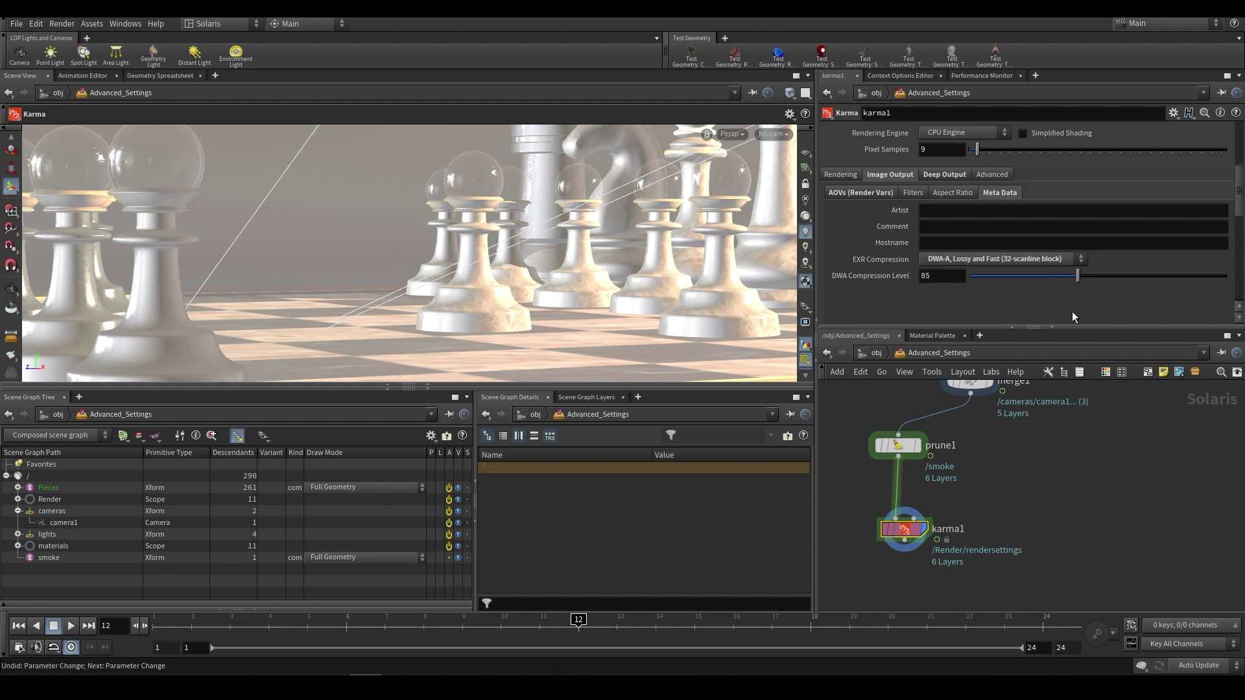
# Try No compression for the EXR output, and restore the compression to ZIP (Single scanline).
pyautogui.click(986, 259)
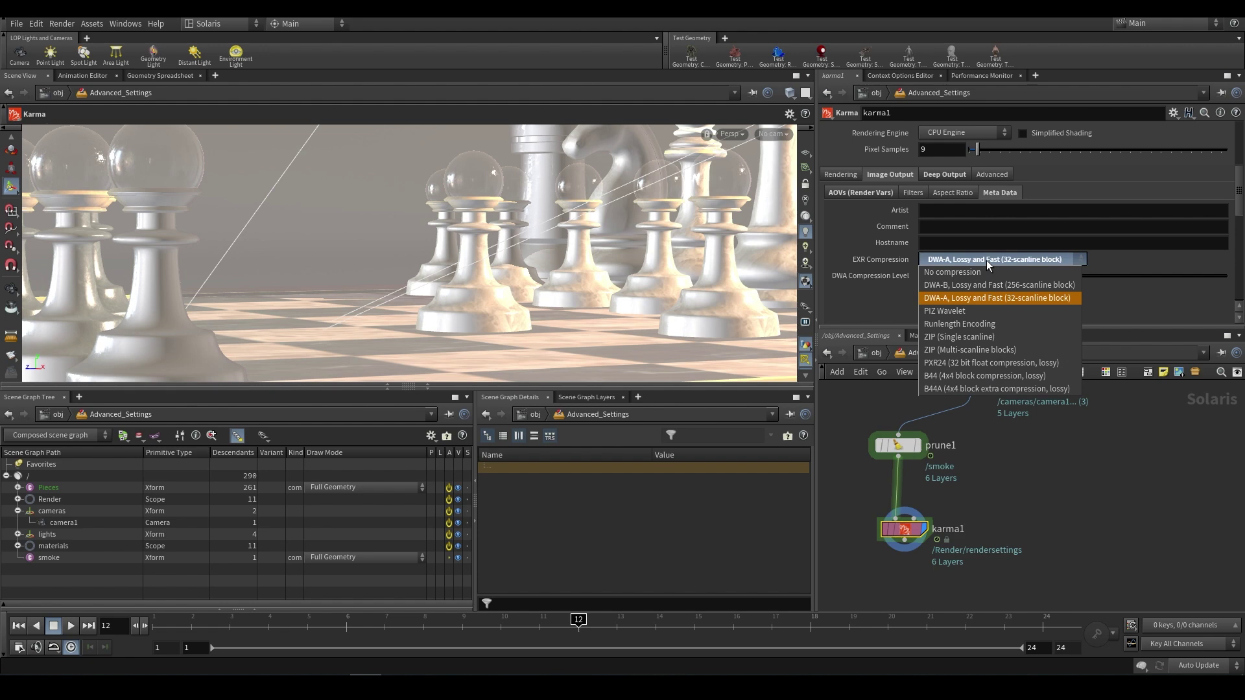
pyautogui.click(1017, 271)
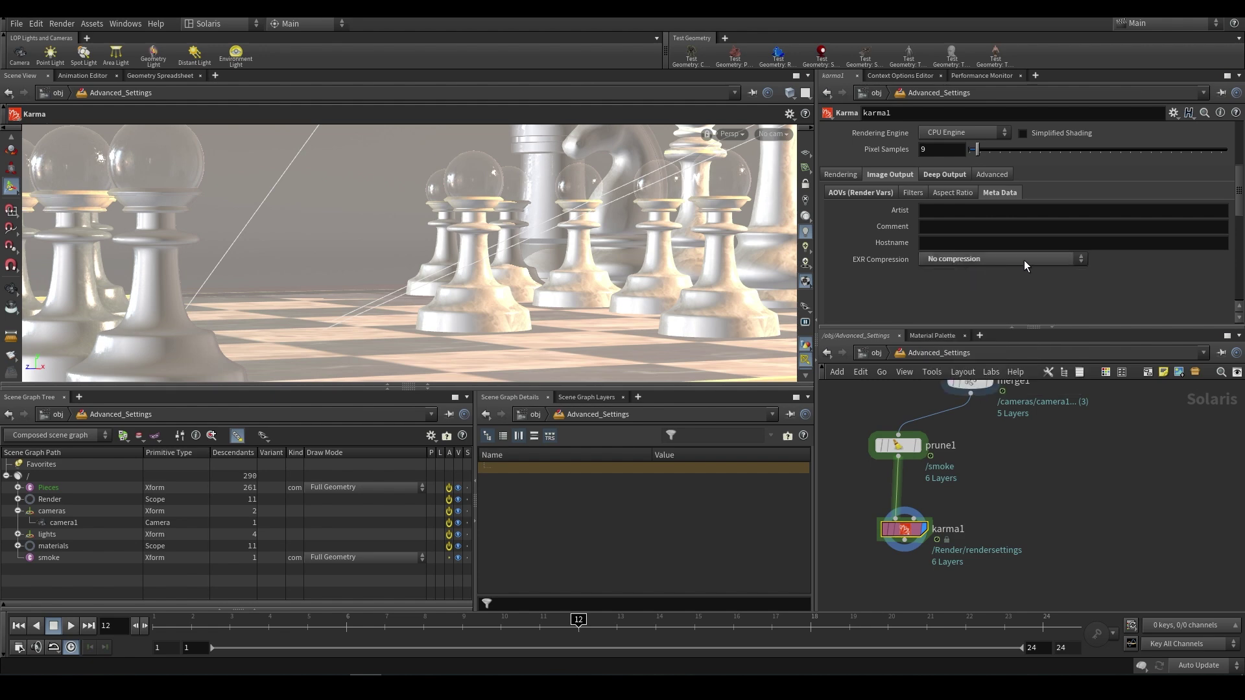
pyautogui.scroll(3, 885, 266)
pyautogui.scroll(-3, 877, 287)
pyautogui.click(985, 259)
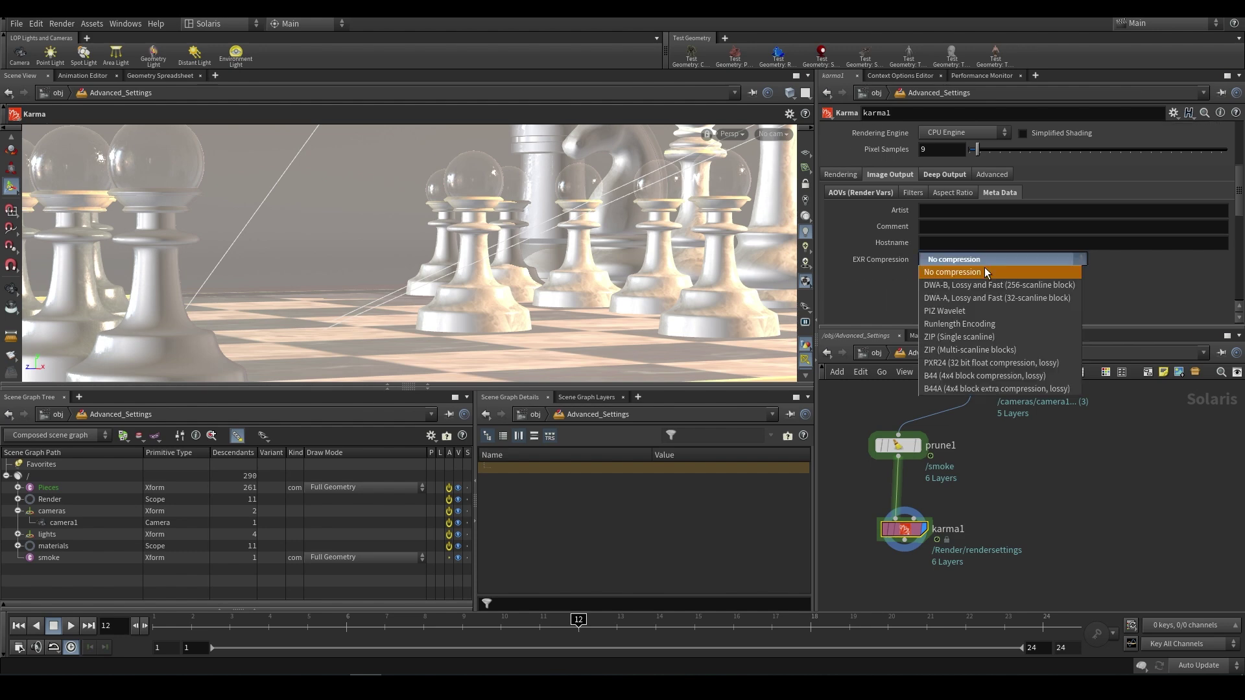
pyautogui.click(971, 337)
# Check the image mode and command options in karma1's advanced Driver settings.
pyautogui.scroll(1, 967, 192)
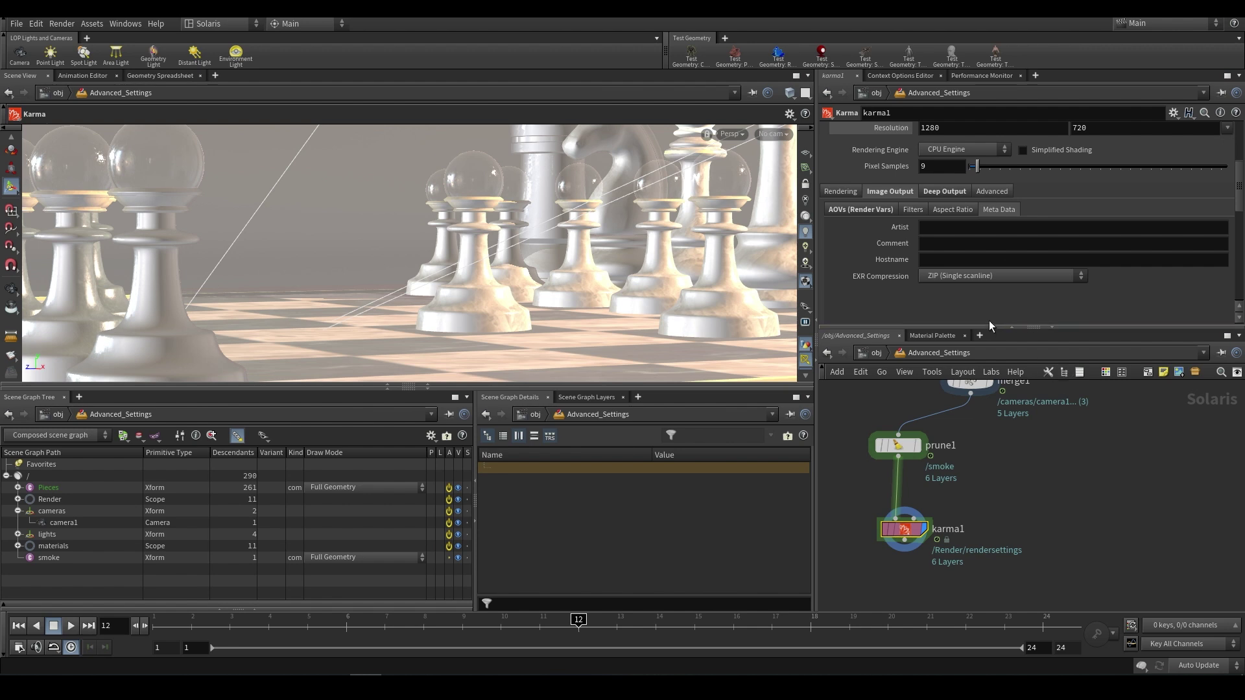
pyautogui.click(992, 192)
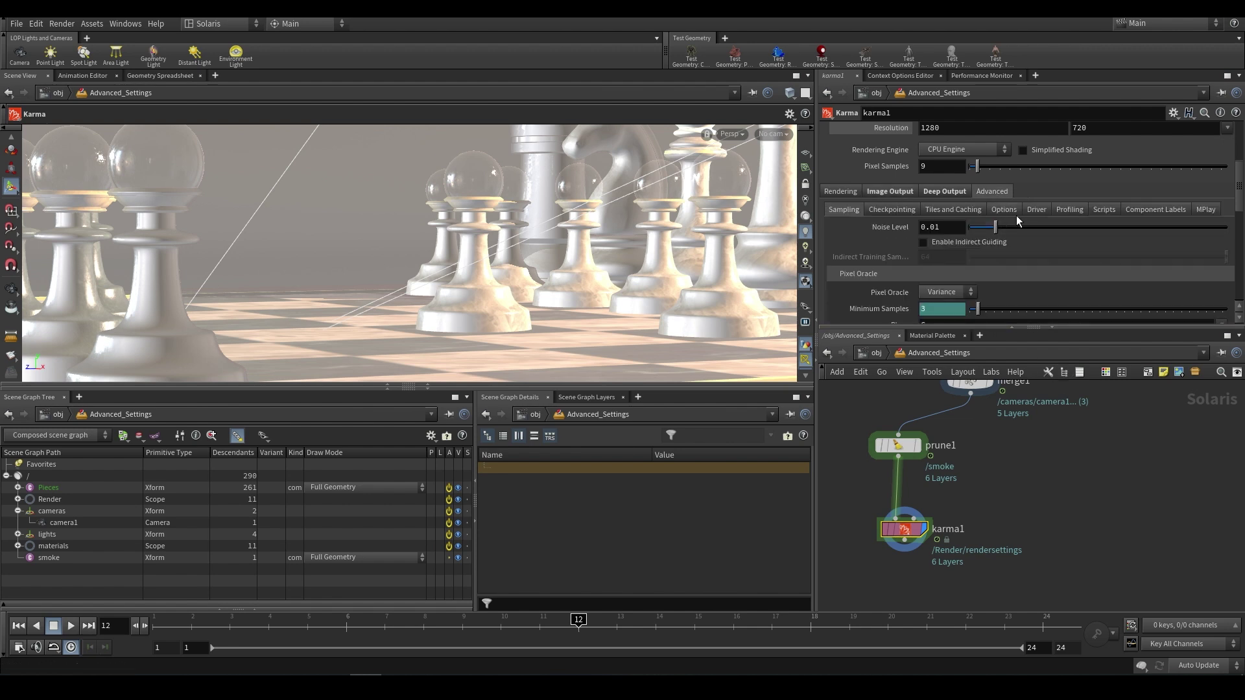
pyautogui.click(1006, 208)
pyautogui.click(1043, 213)
pyautogui.scroll(-3, 1002, 294)
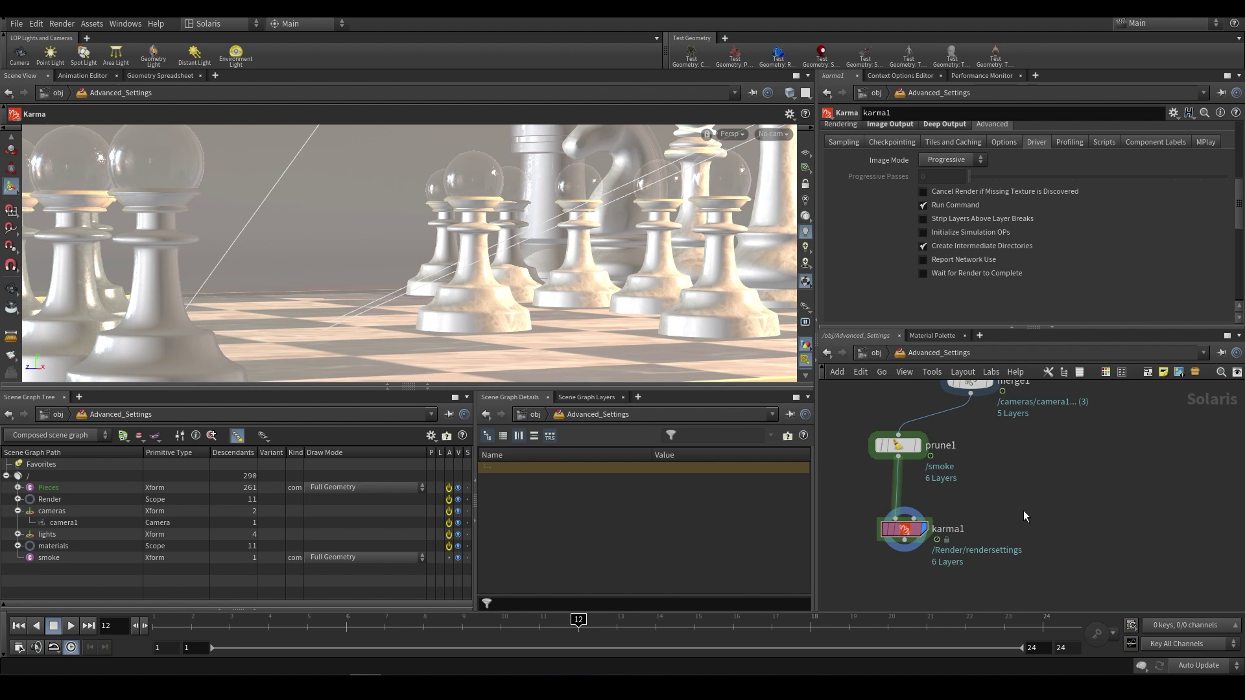
pyautogui.scroll(-2, 1002, 468)
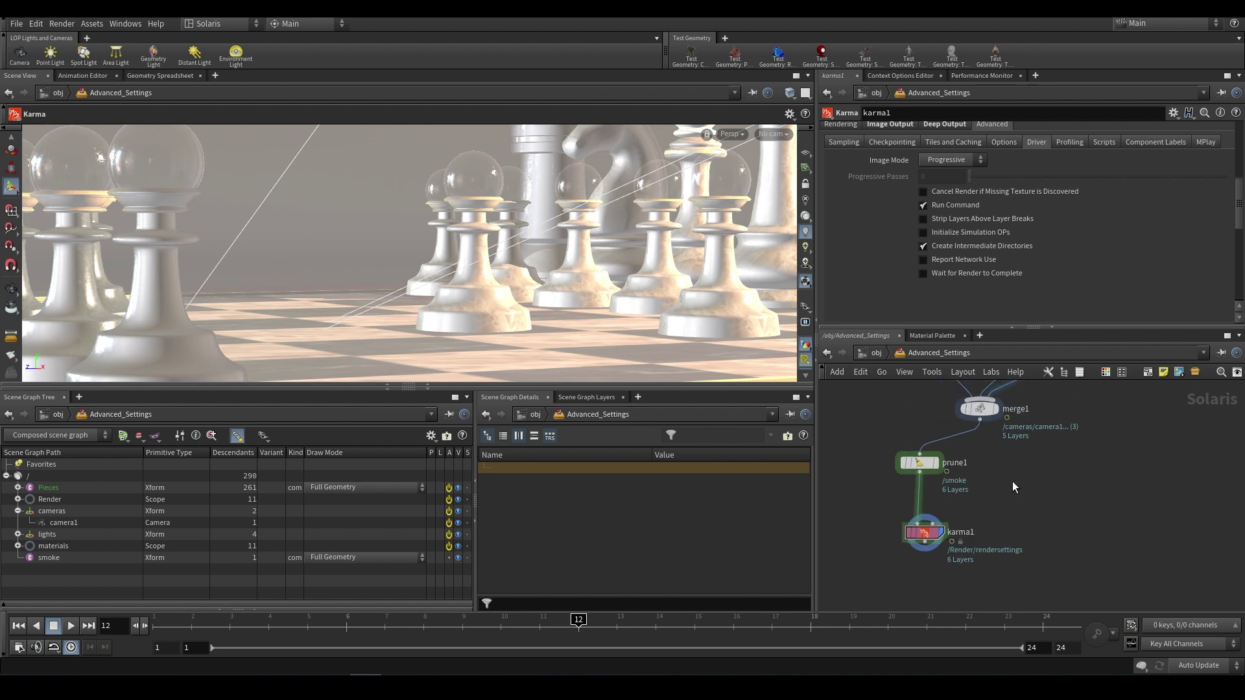
pyautogui.scroll(2, 1012, 481)
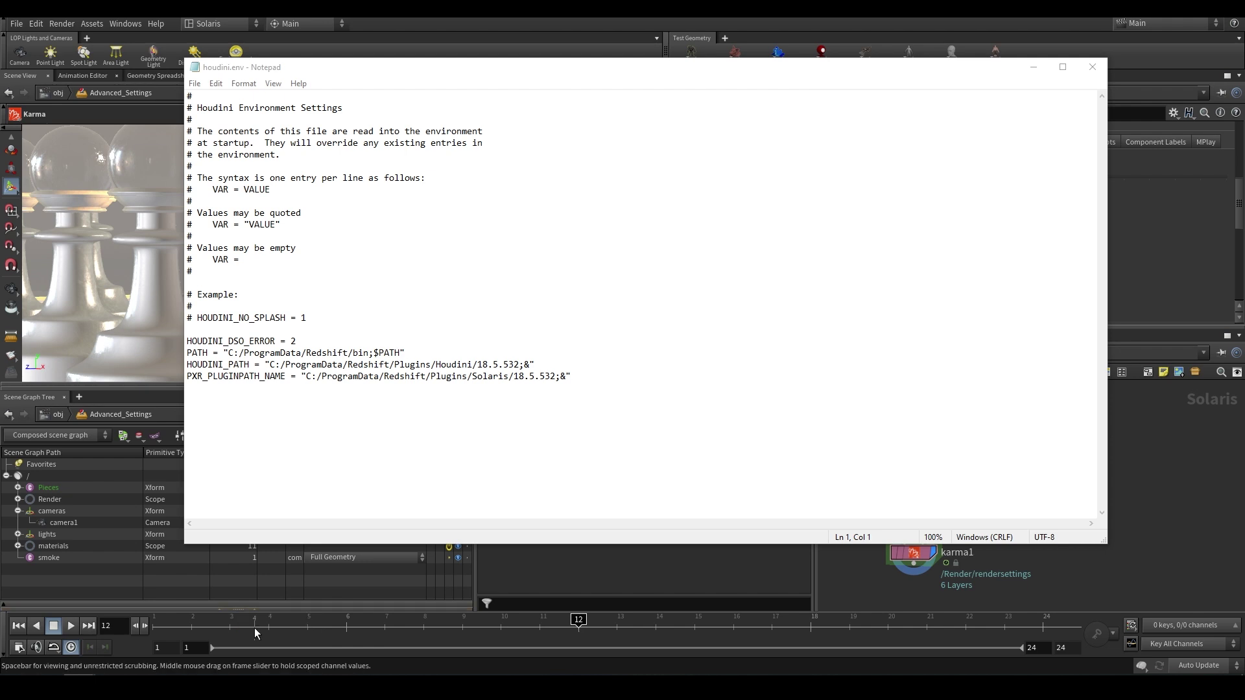
# Examine the Redshift environment variable lines in houdini.env, and close the file.
pyautogui.moveTo(586, 379); pyautogui.dragTo(206, 376)
pyautogui.click(499, 364)
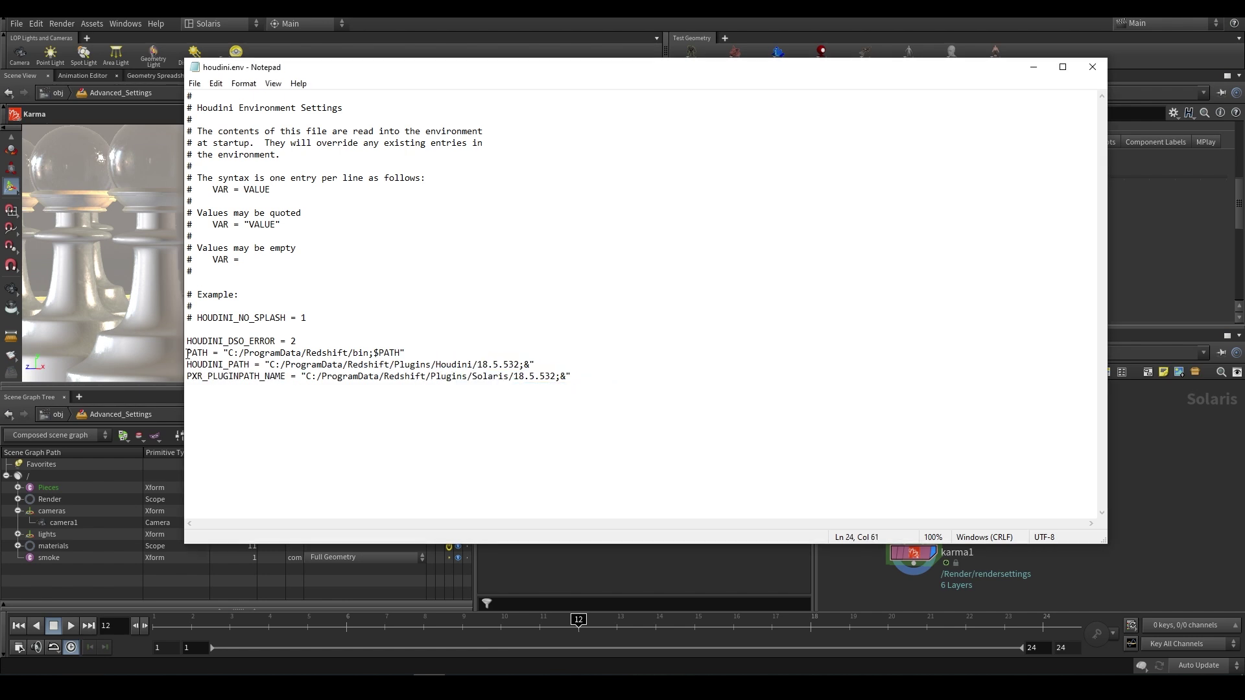
pyautogui.moveTo(450, 341); pyautogui.dragTo(436, 354)
pyautogui.moveTo(184, 364); pyautogui.dragTo(607, 373)
pyautogui.click(275, 397)
pyautogui.moveTo(192, 377); pyautogui.dragTo(663, 387)
pyautogui.moveTo(583, 380); pyautogui.dragTo(181, 343)
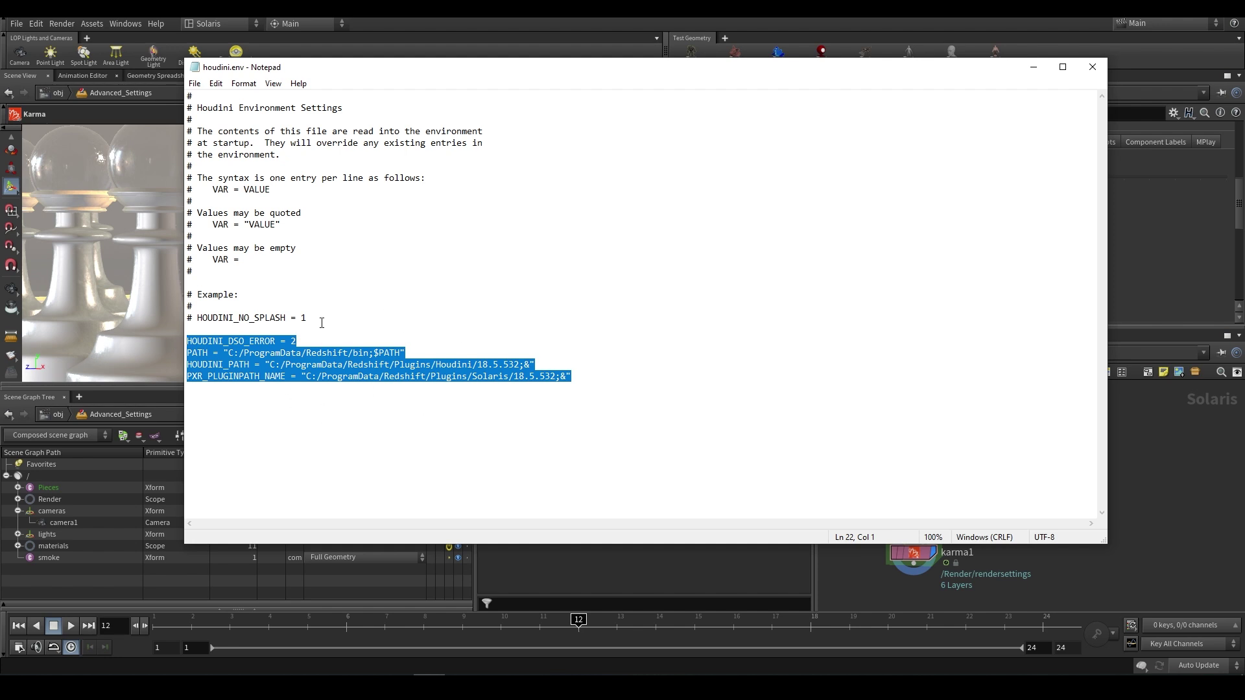
pyautogui.click(584, 380)
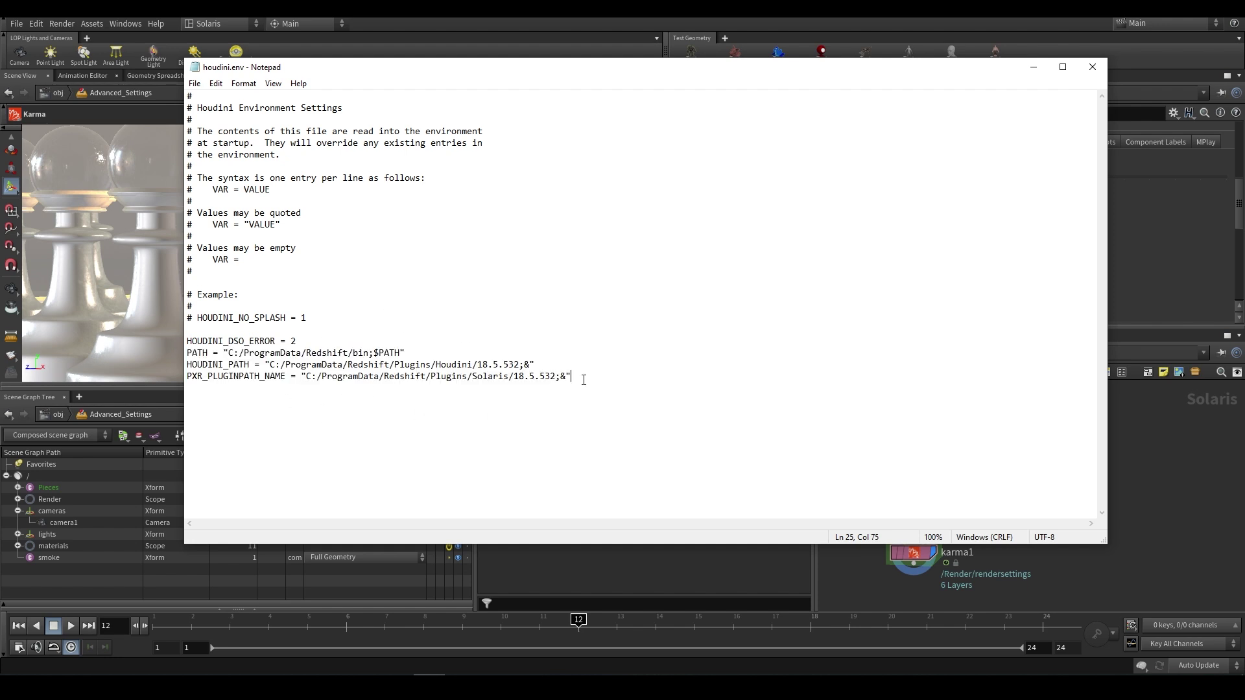
pyautogui.click(1100, 68)
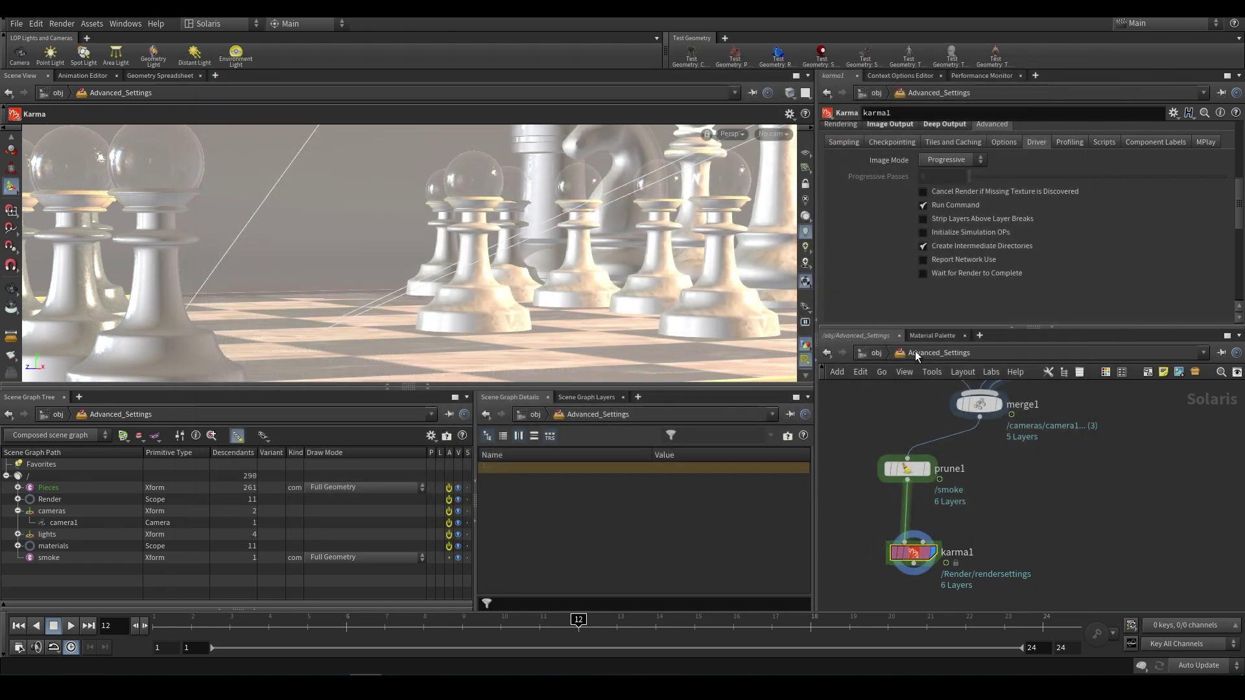
# Review karma1's render controls and common settings, including the description of the Rendersettings Primitive Path.
pyautogui.moveTo(981, 221)
pyautogui.scroll(3, 901, 294)
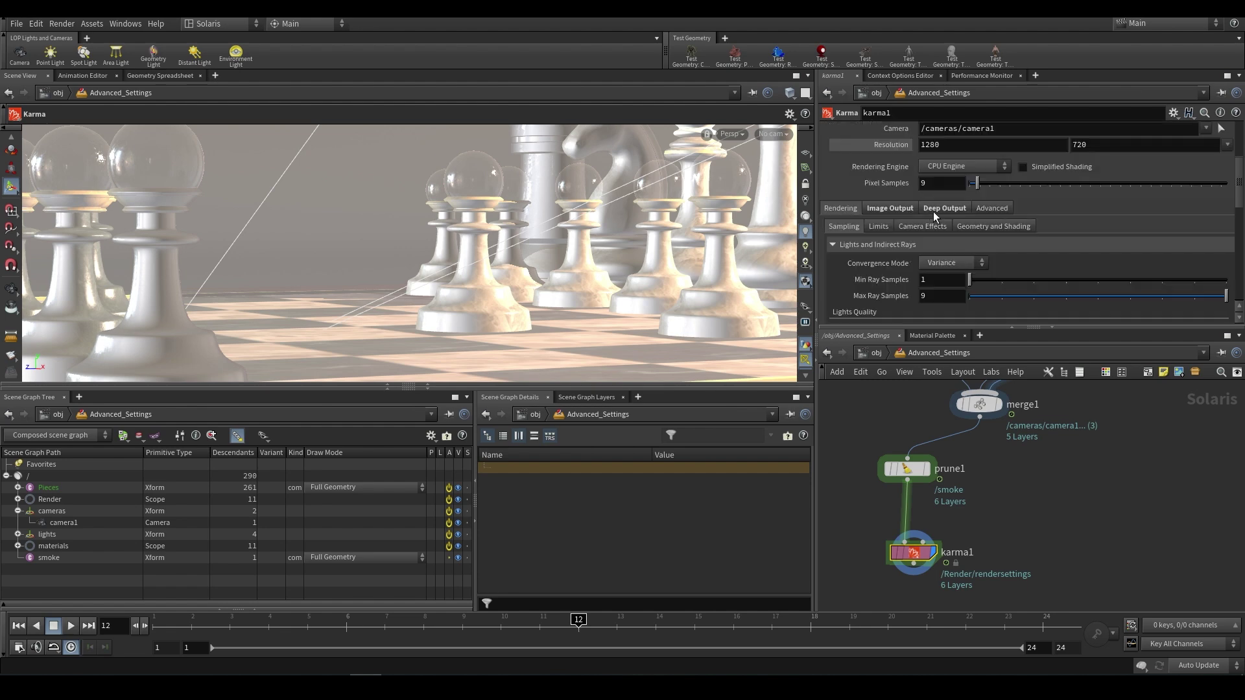
pyautogui.scroll(4, 880, 240)
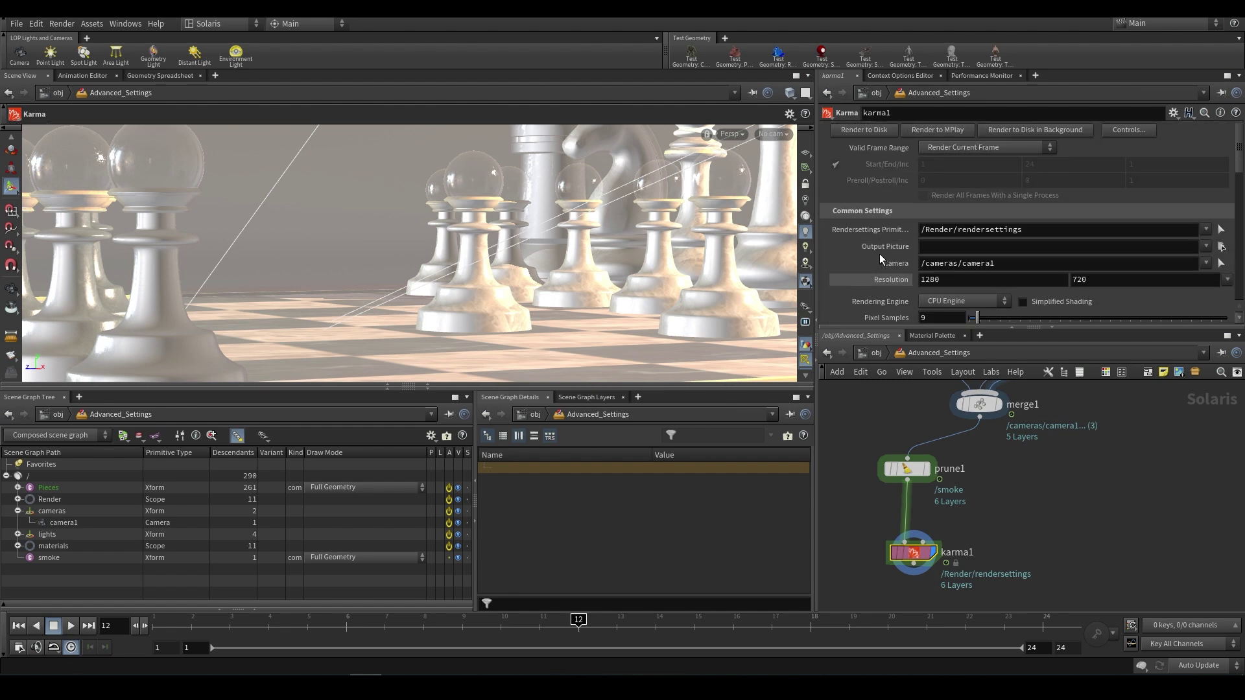
pyautogui.scroll(-3, 878, 254)
pyautogui.scroll(3, 894, 262)
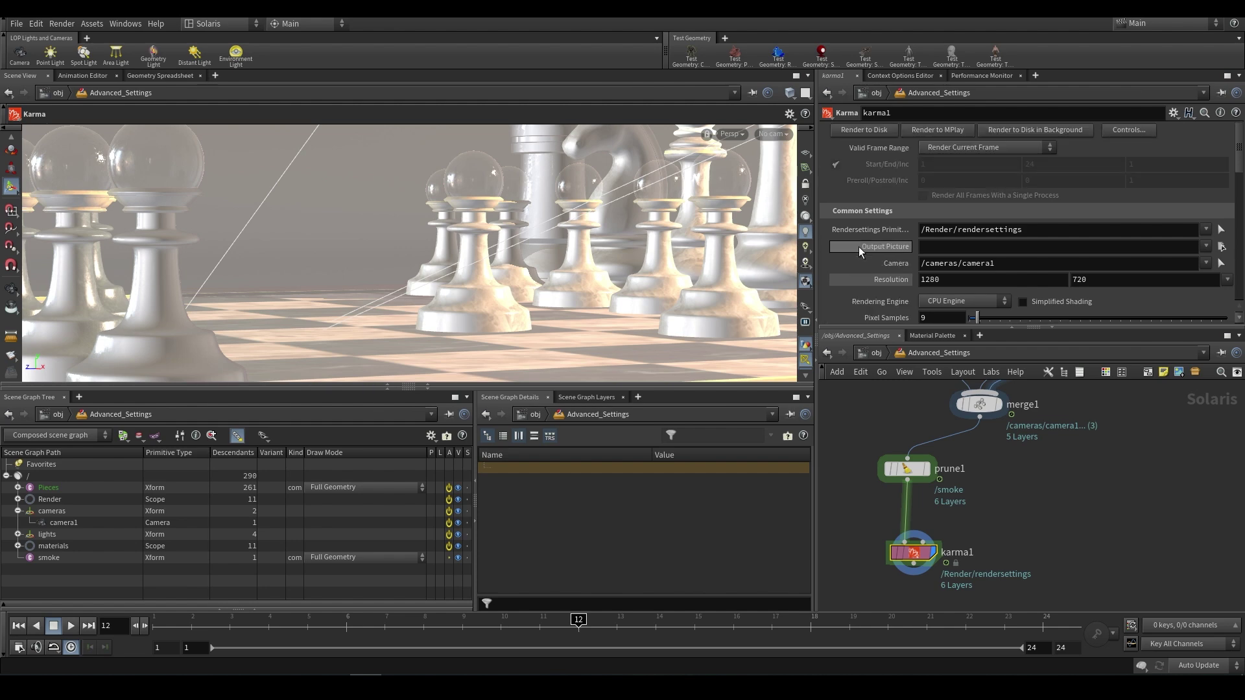
pyautogui.moveTo(864, 236)
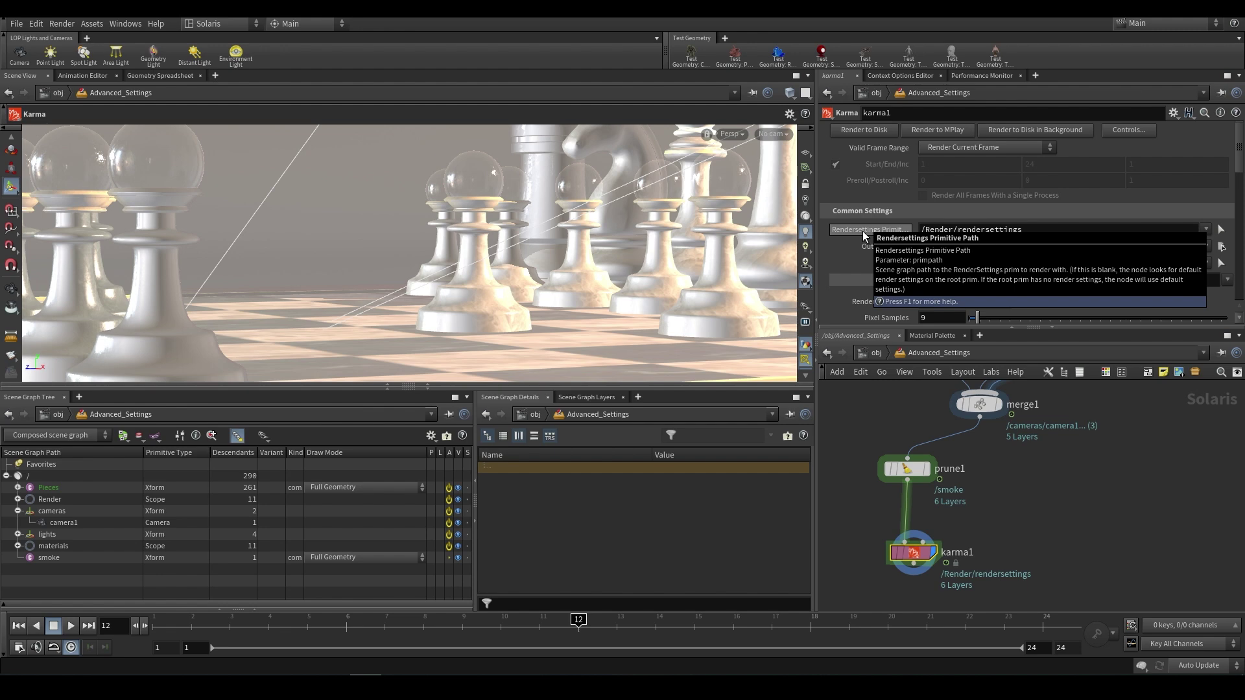
pyautogui.scroll(-3, 865, 259)
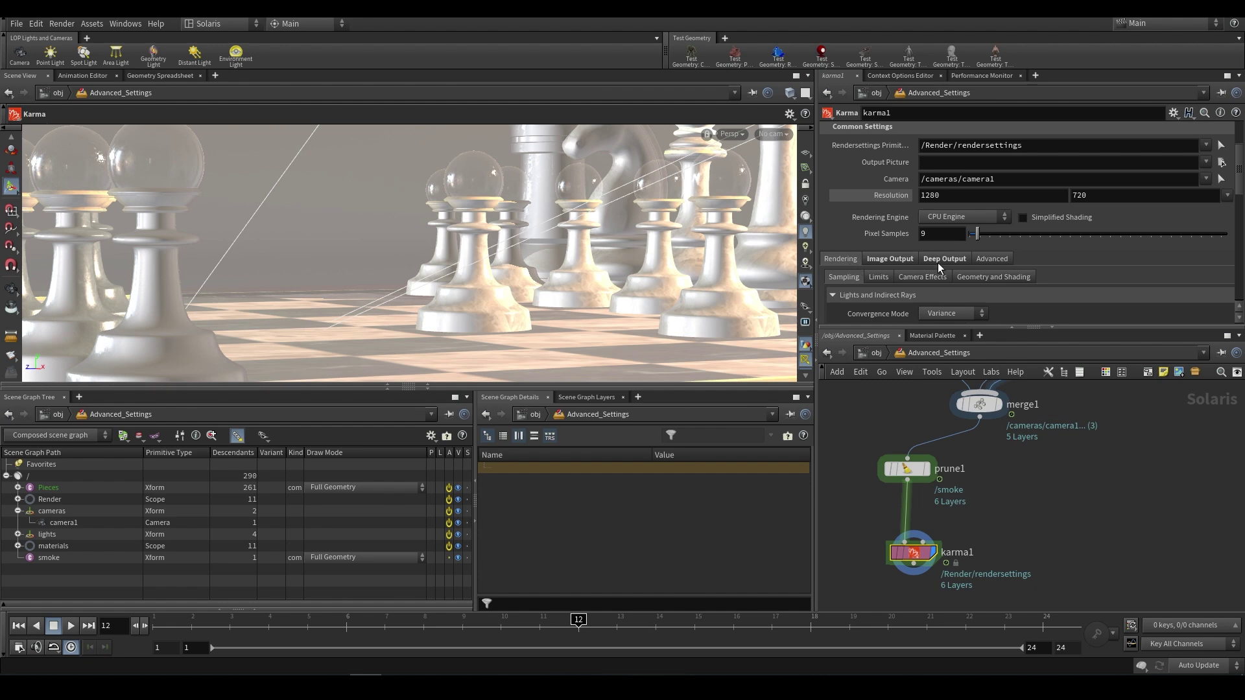
# Enable the MPlay Monitor on karma1 and choose All AOVs as the preview channels.
pyautogui.click(891, 258)
pyautogui.scroll(-1, 1145, 247)
pyautogui.scroll(-1, 1209, 240)
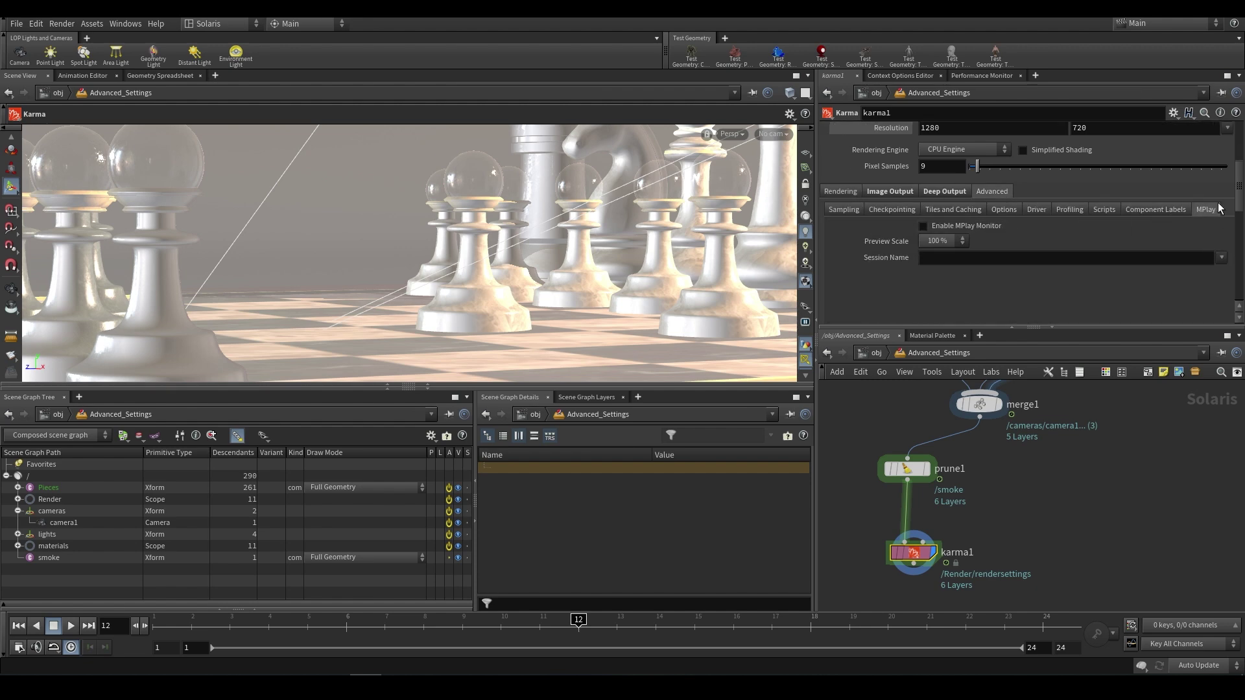
pyautogui.click(922, 225)
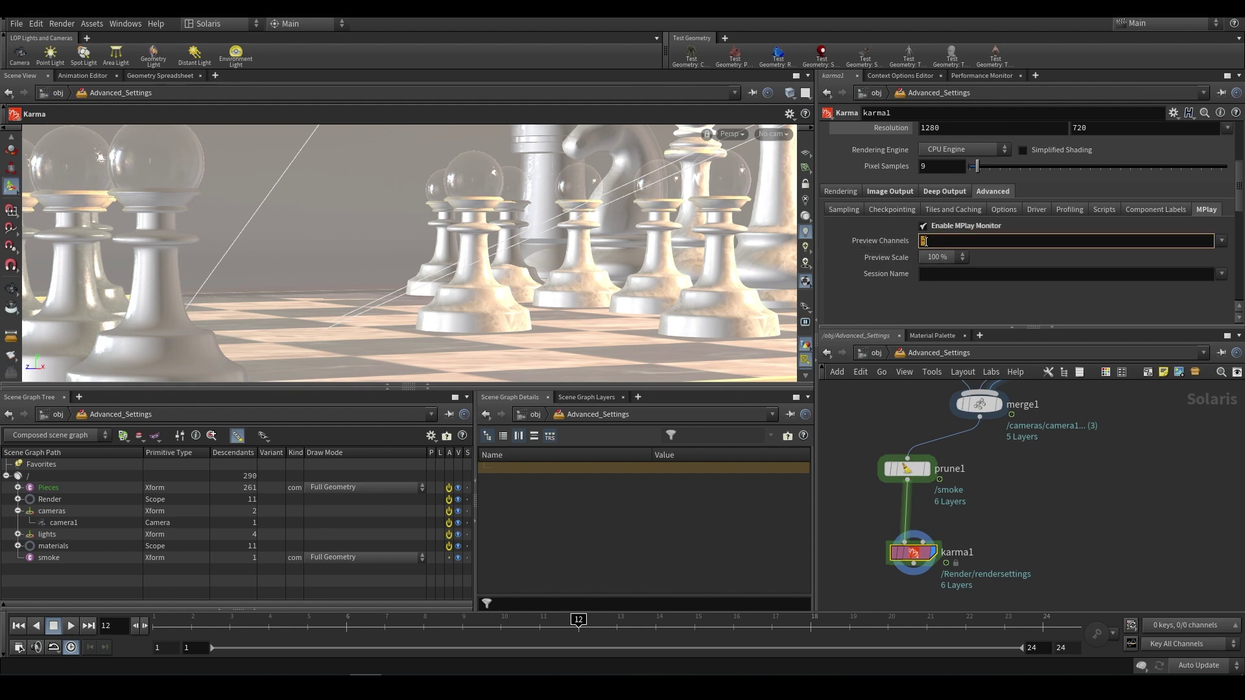
pyautogui.click(1221, 241)
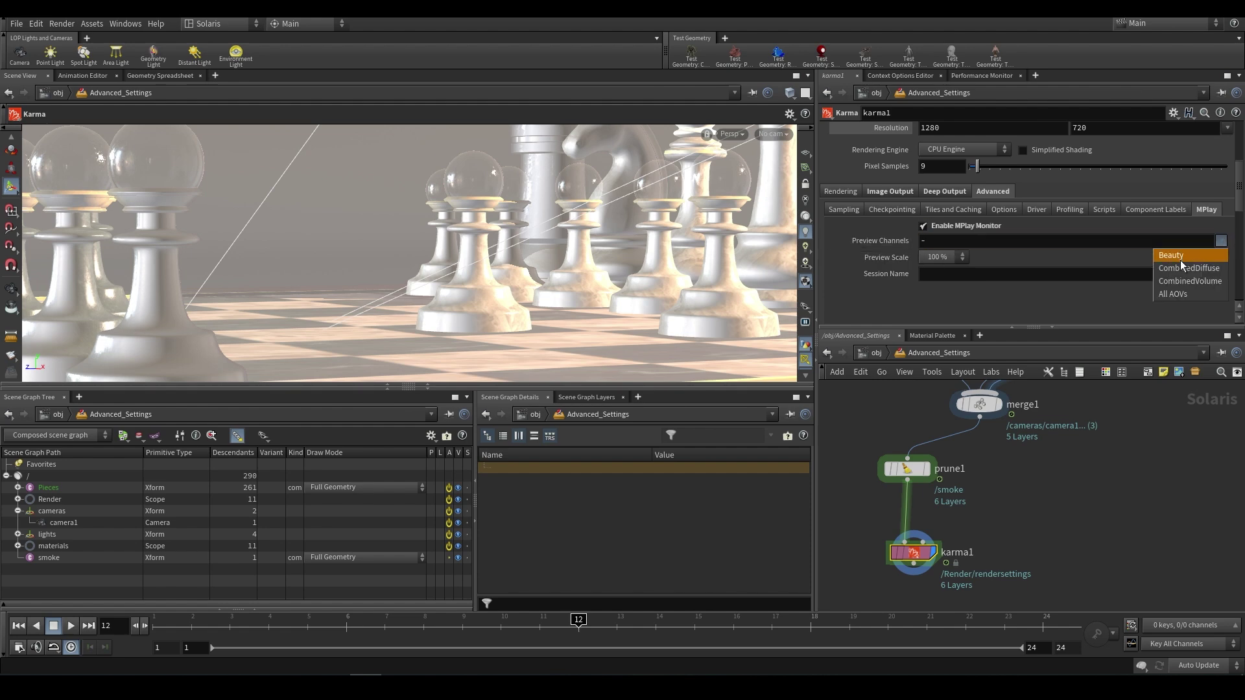
pyautogui.click(1171, 295)
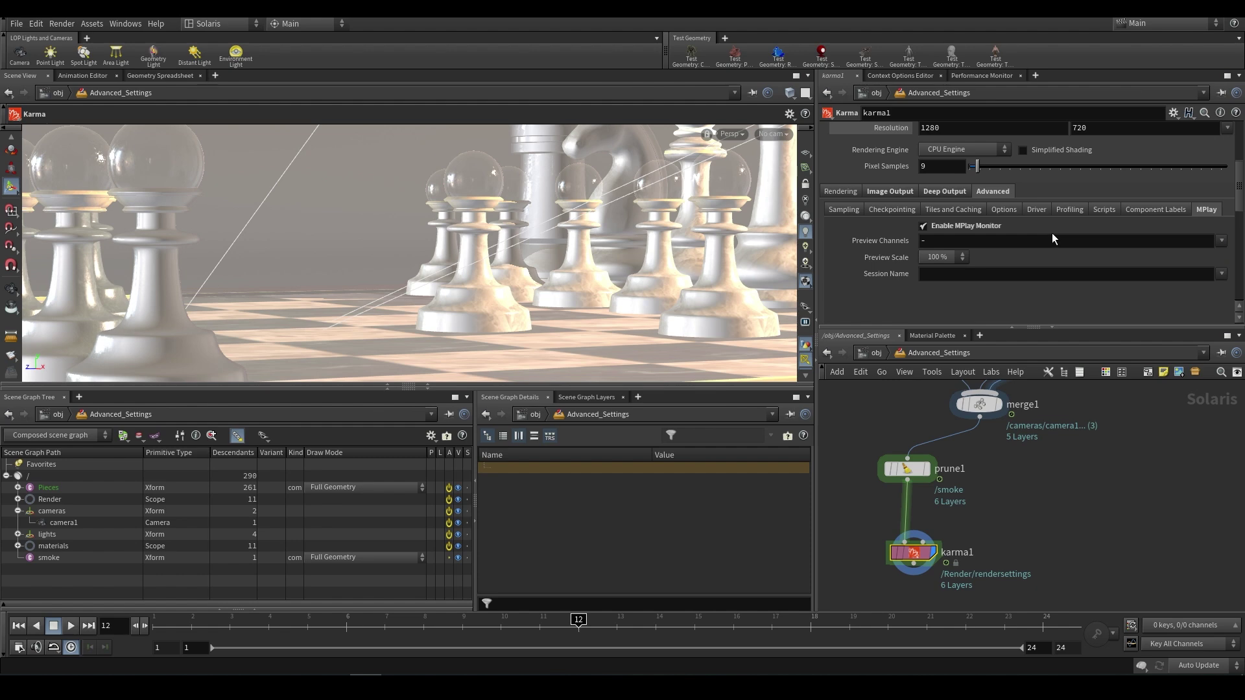
# Render karma1 to MPlay and list its image planes, keeping C displayed.
pyautogui.scroll(3, 1051, 232)
pyautogui.scroll(3, 933, 259)
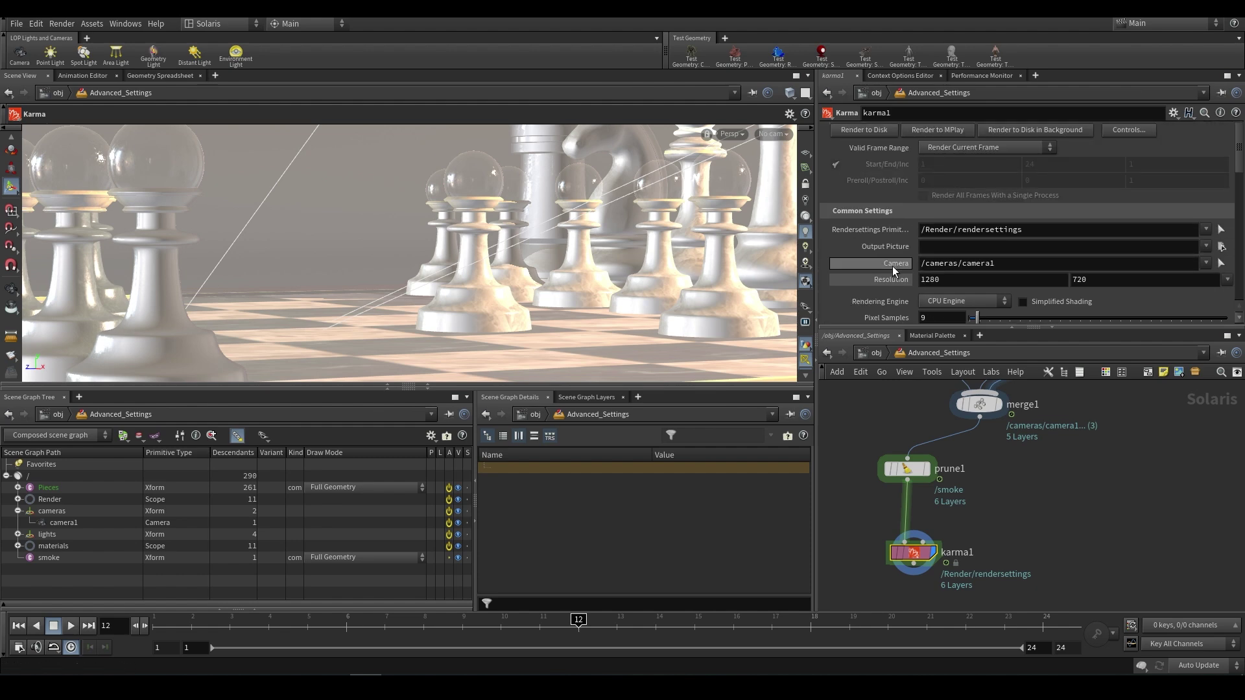
pyautogui.click(945, 129)
pyautogui.click(104, 40)
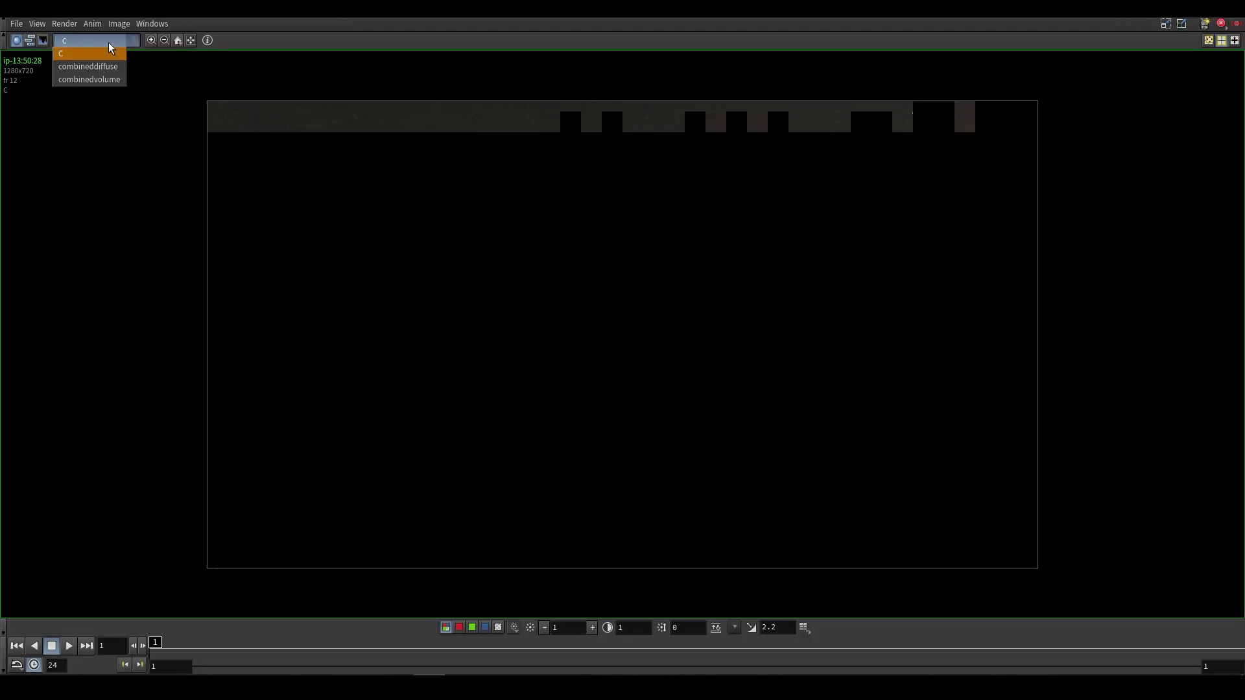
pyautogui.click(93, 56)
pyautogui.click(100, 39)
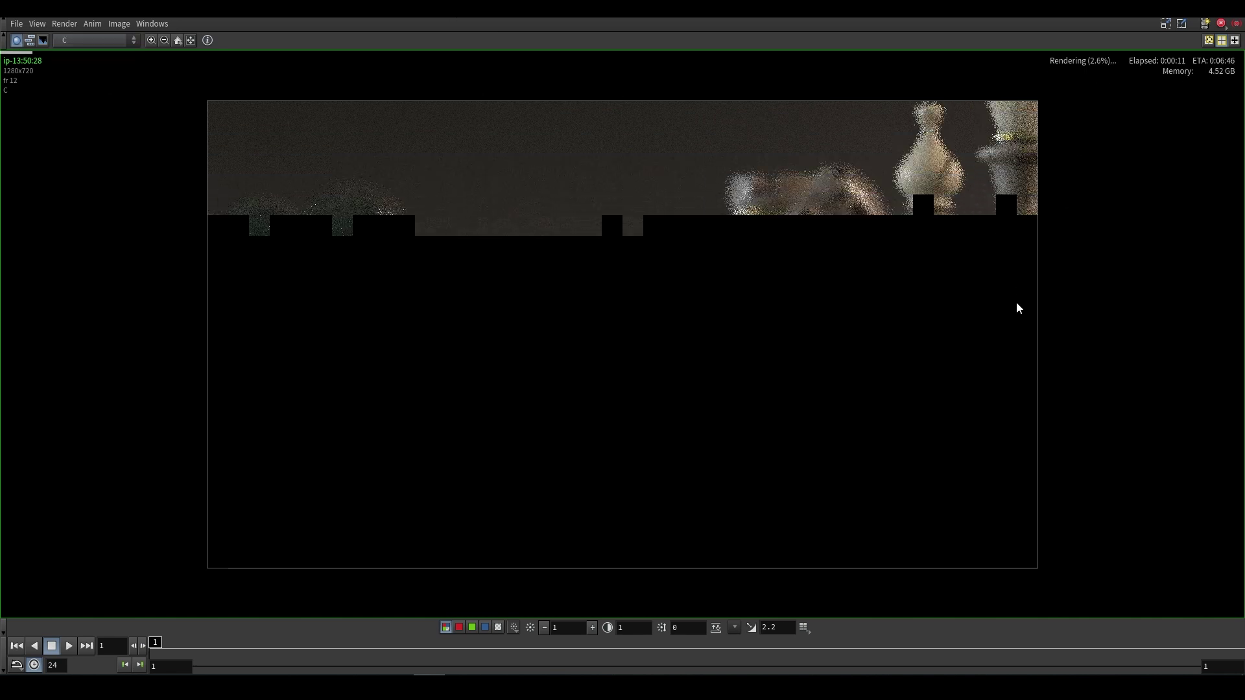
# Switch back to Houdini and review karma1's MPlay and common settings.
pyautogui.hotkey('alt', 'Tab')
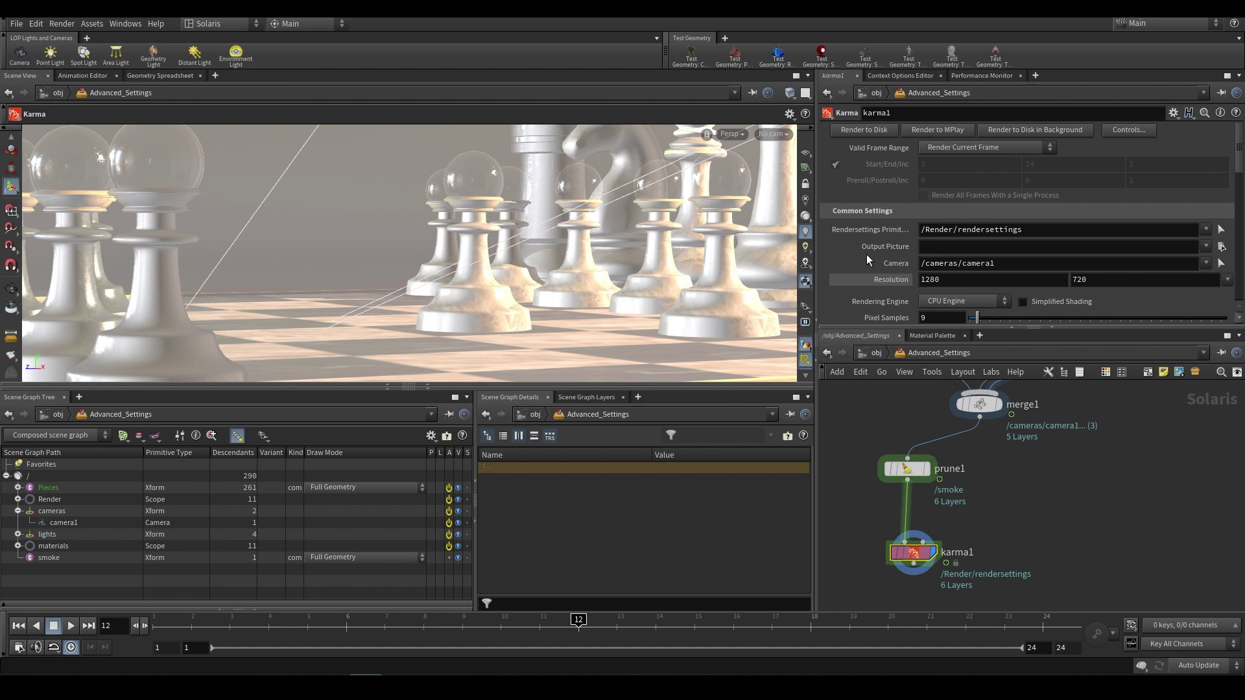
pyautogui.scroll(-3, 852, 260)
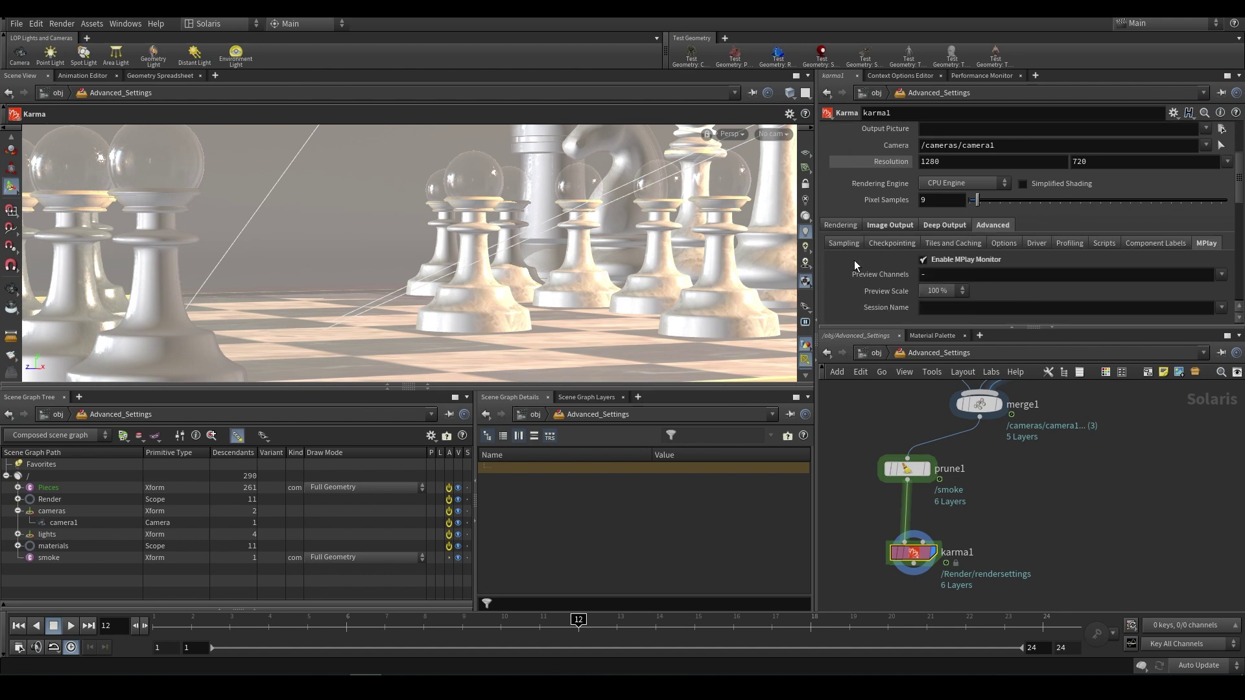
pyautogui.scroll(3, 855, 259)
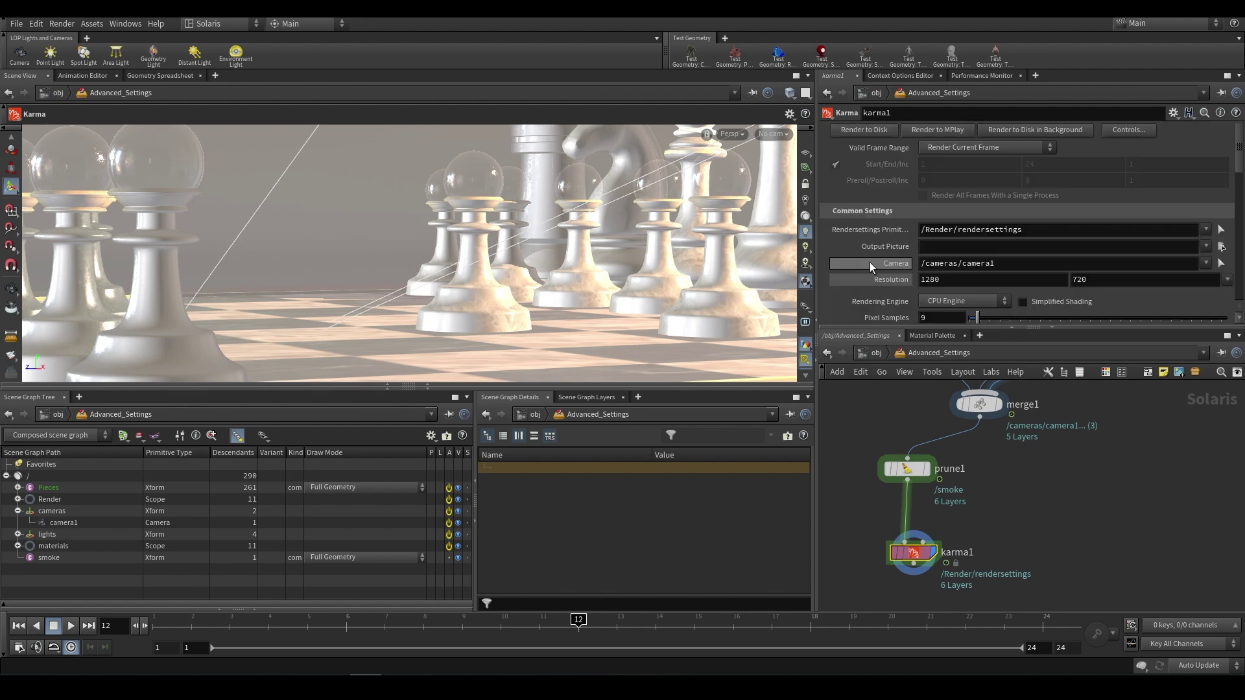